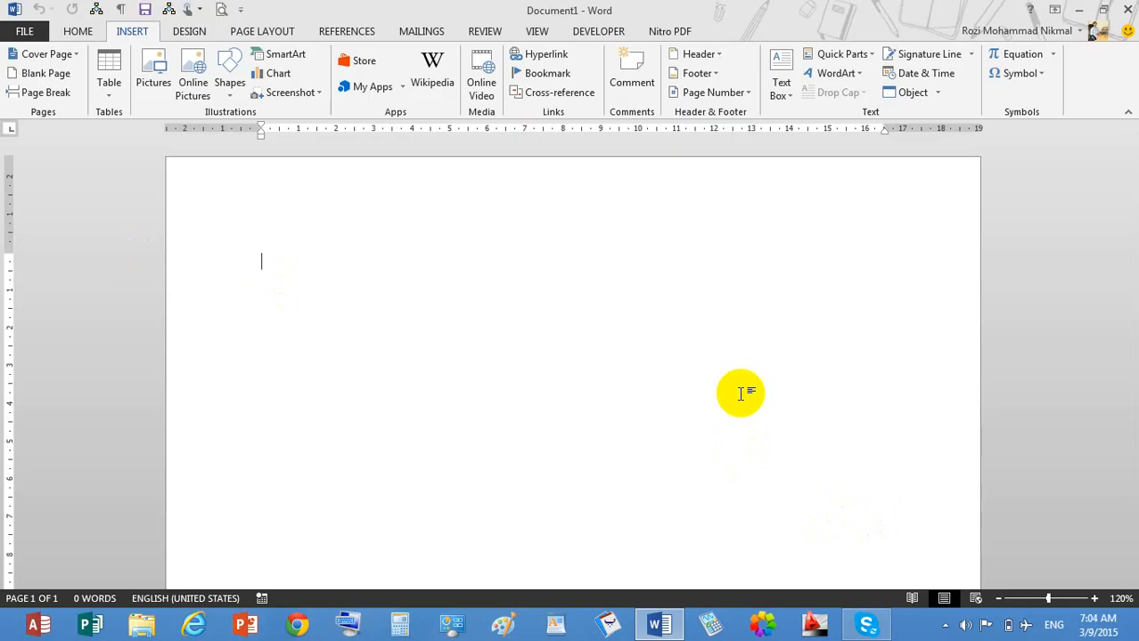
# Type 'Sherzad foundation' and 'Lamar' on the first two lines, fixing stray letters.
pyautogui.write('s')
pyautogui.press('BackSpace')
pyautogui.write('sher')
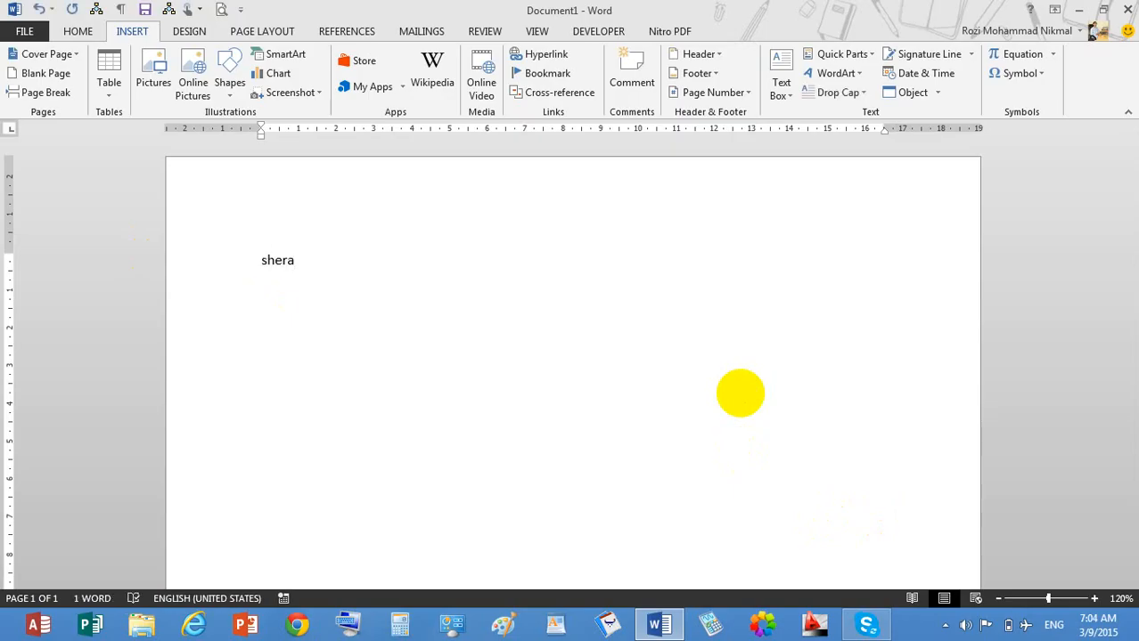
pyautogui.write('zad foundation')
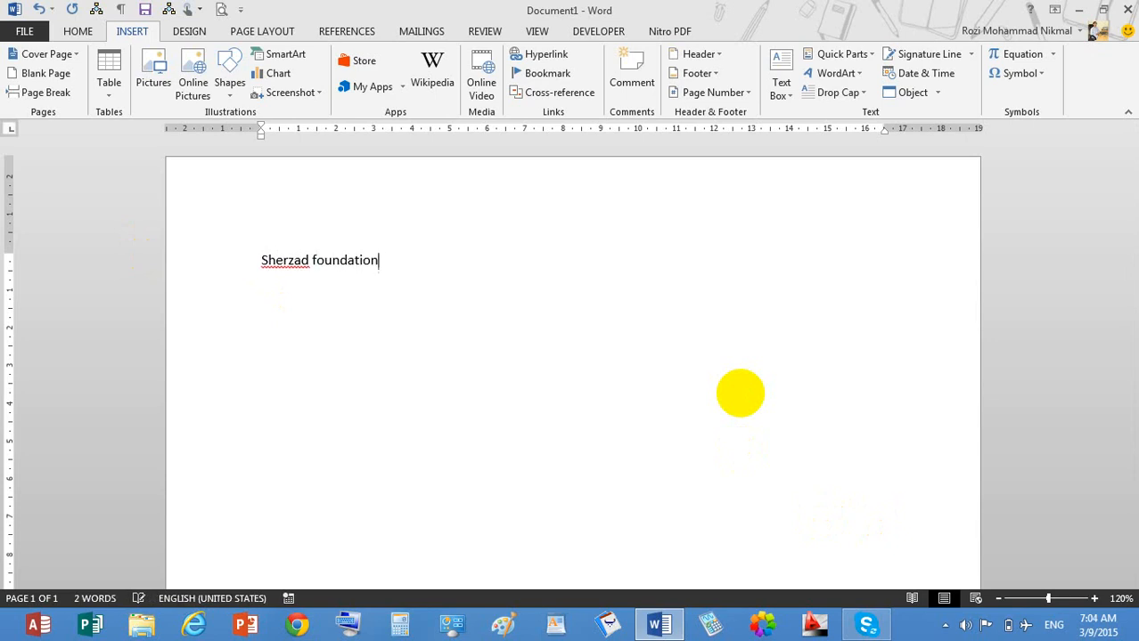
pyautogui.press('Return')
pyautogui.write('a')
pyautogui.press('BackSpace')
pyautogui.write('Iamar')
pyautogui.press('Return')
# Add 'Roshan' and 'Zaland' on the following lines, then return to the first name.
pyautogui.write('Roshan')
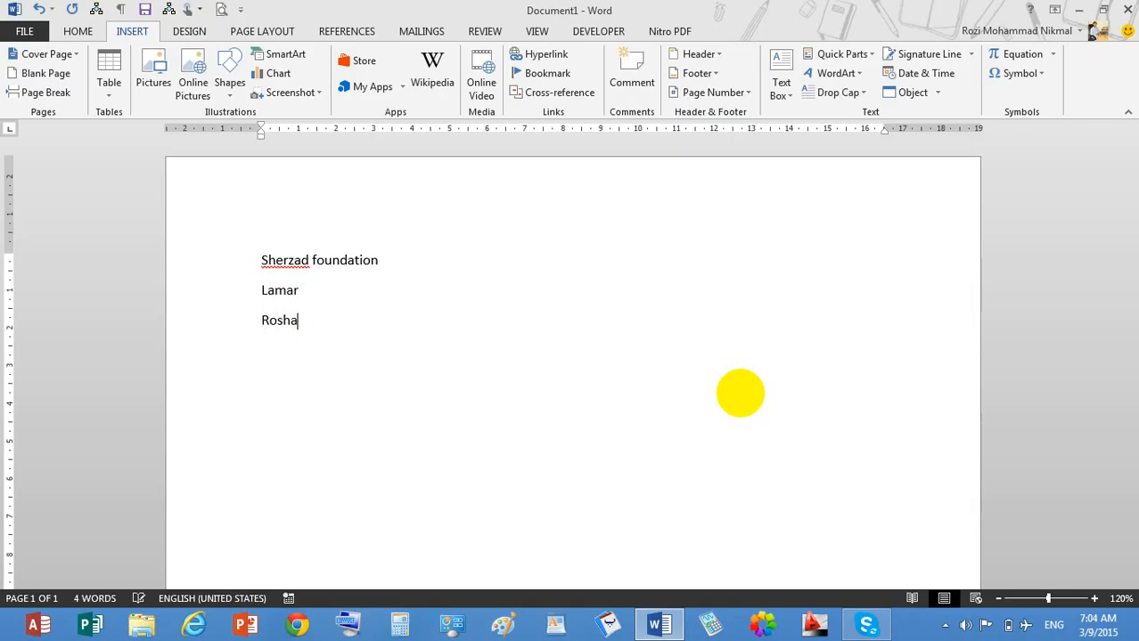
pyautogui.press('Return')
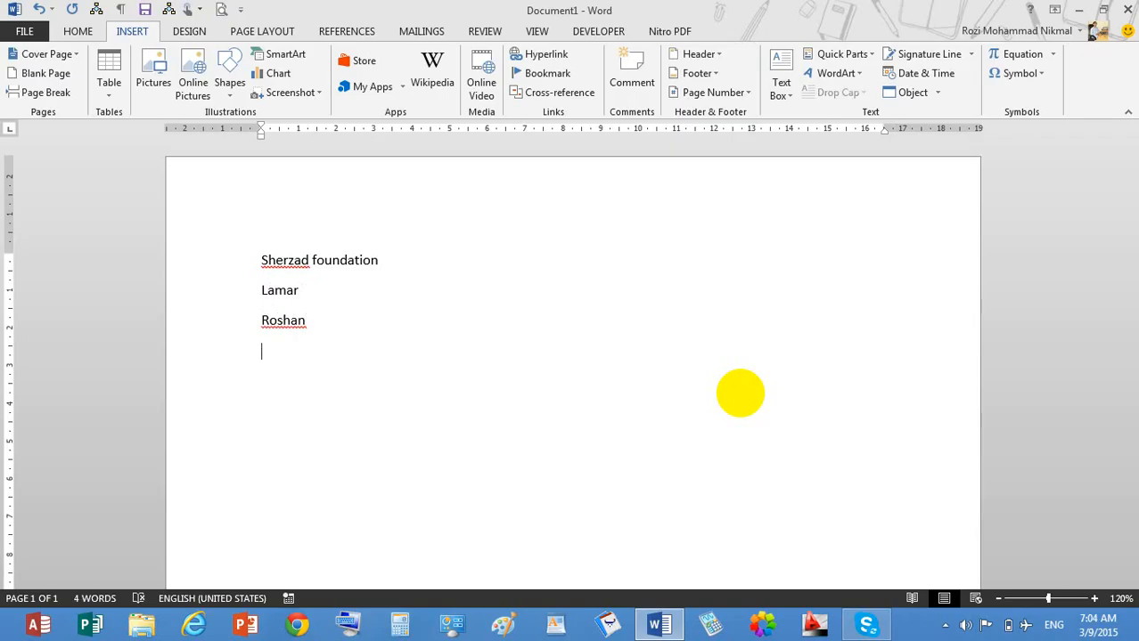
pyautogui.write('Zaland')
pyautogui.press('Return')
pyautogui.click(302, 262)
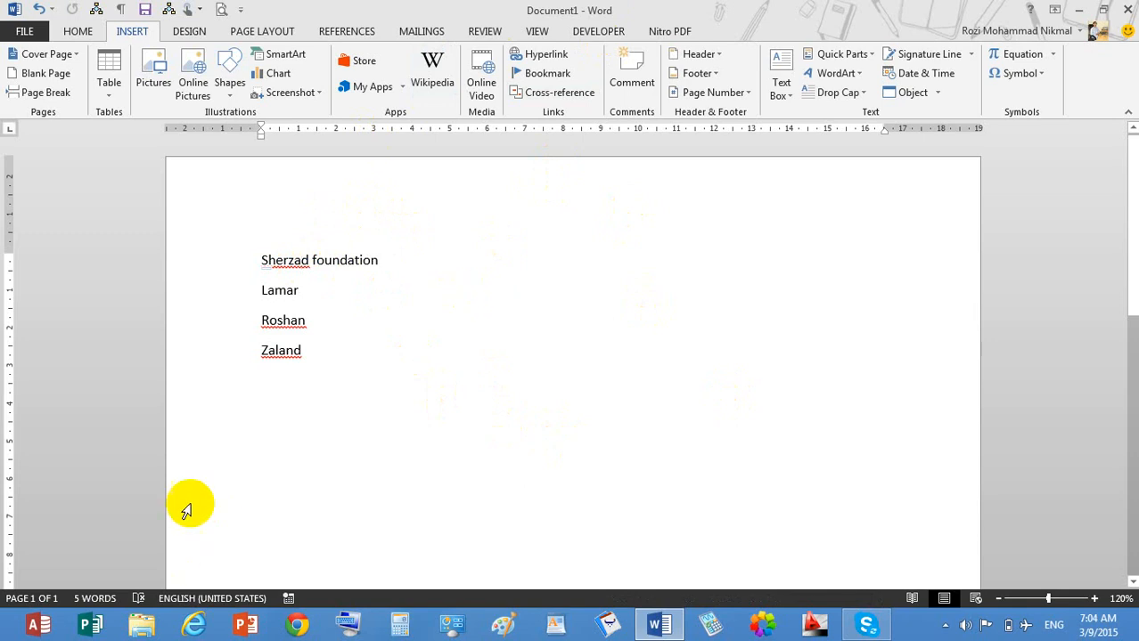
# Review the name lines, briefly selecting the word 'foundation'.
pyautogui.click(411, 264)
pyautogui.moveTo(412, 263); pyautogui.dragTo(315, 264)
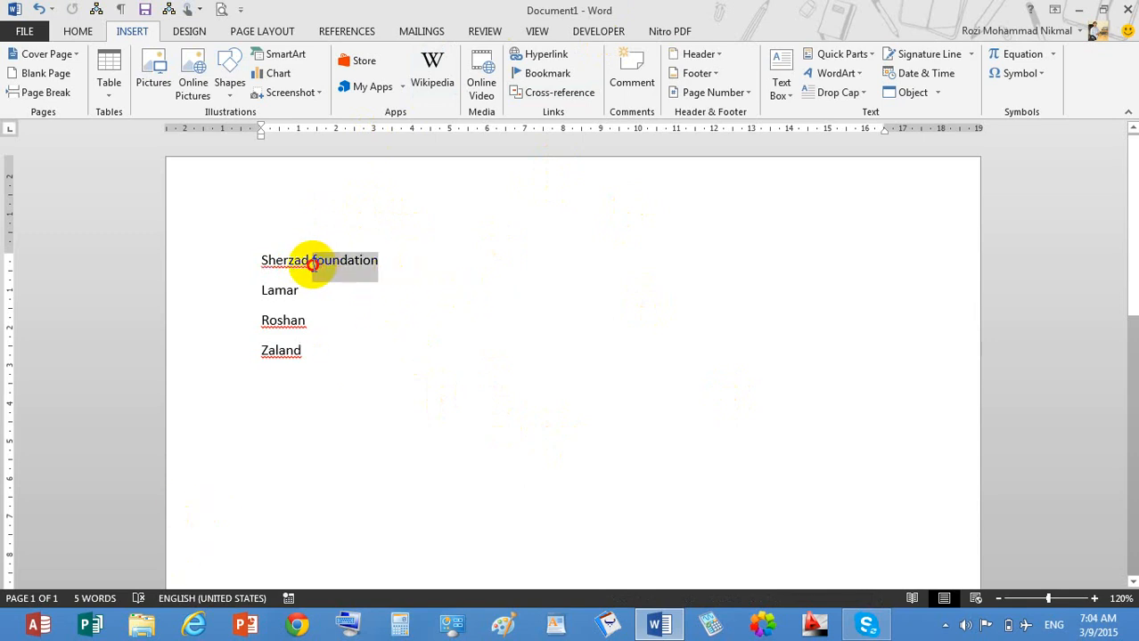
pyautogui.click(392, 303)
pyautogui.click(399, 326)
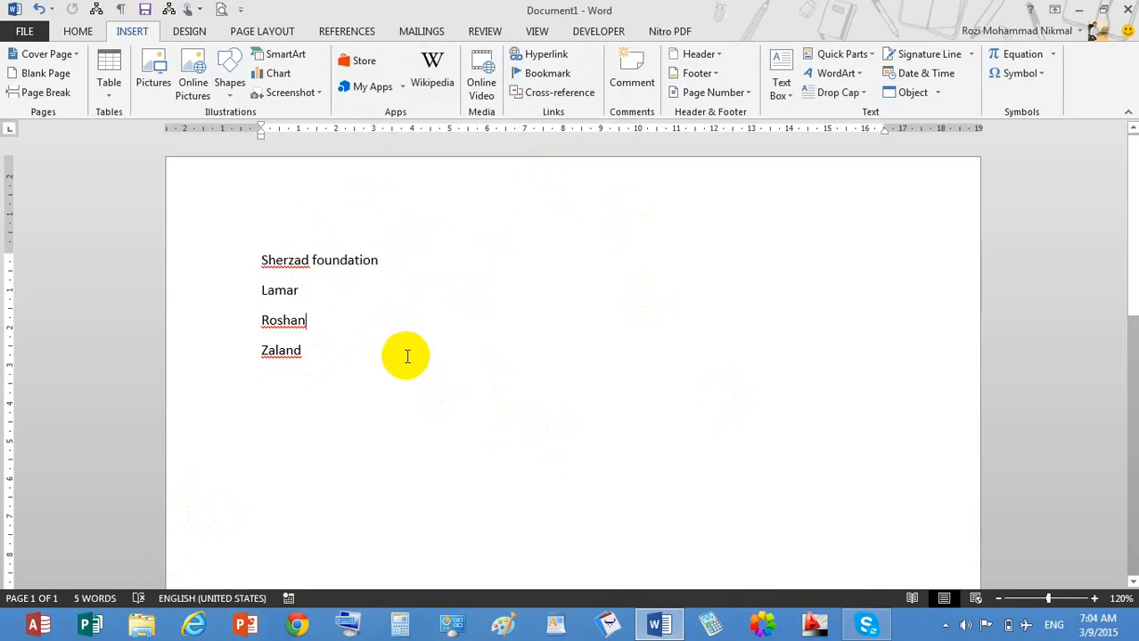
pyautogui.click(406, 356)
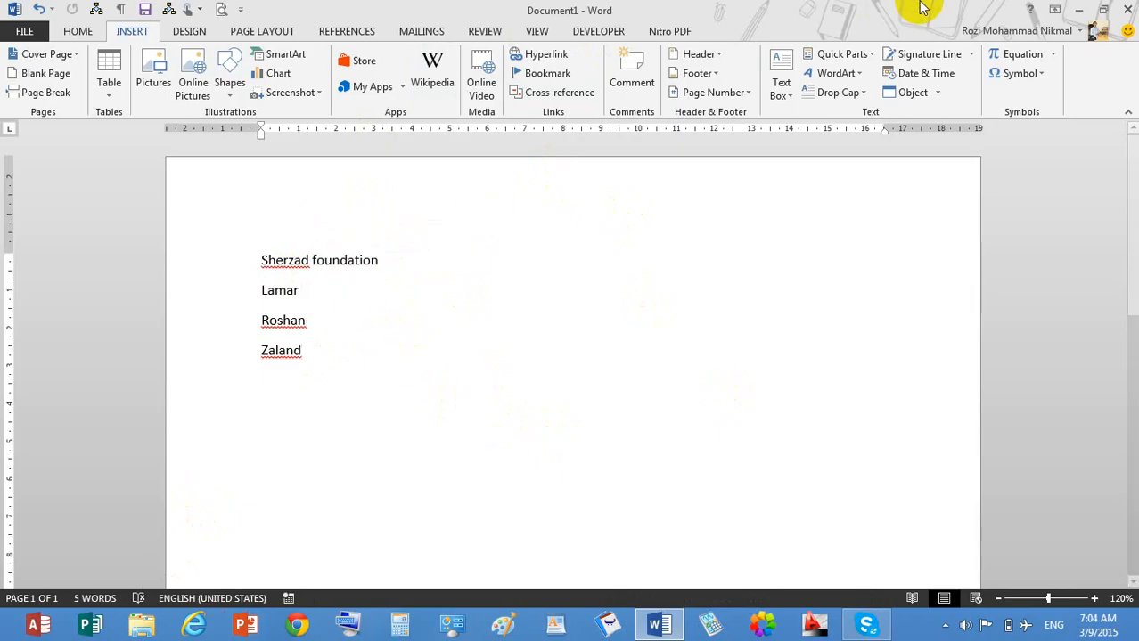
# Check the desktop files behind Word, restore it to full screen, and select the Sherzad foundation line.
pyautogui.moveTo(874, 8); pyautogui.dragTo(906, 417)
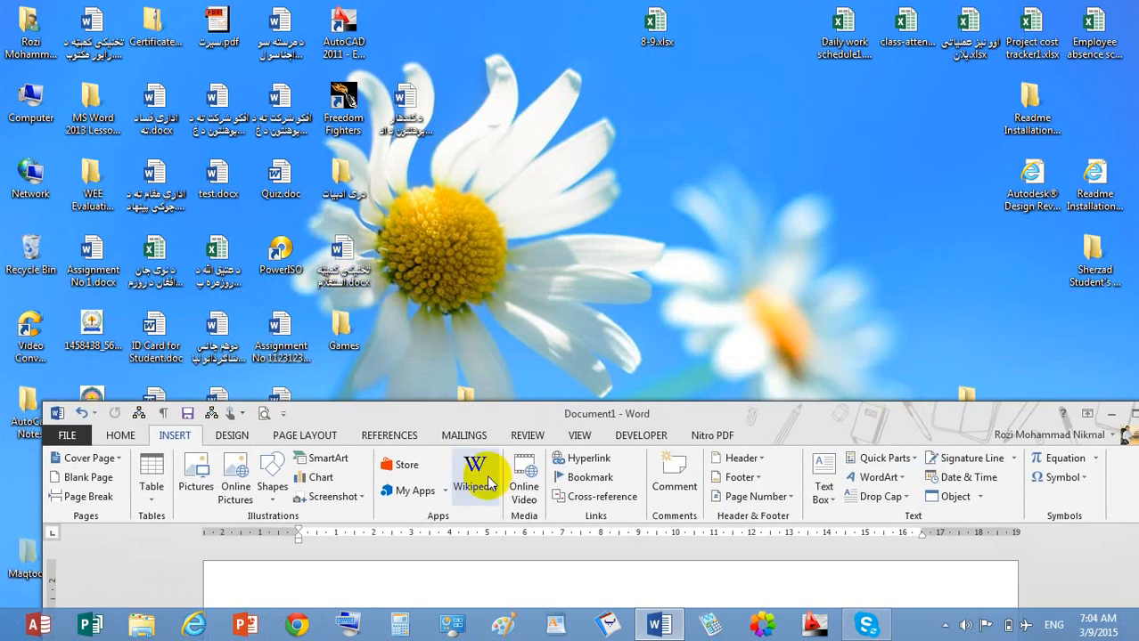
pyautogui.moveTo(640, 416); pyautogui.dragTo(648, 3)
pyautogui.click(394, 258)
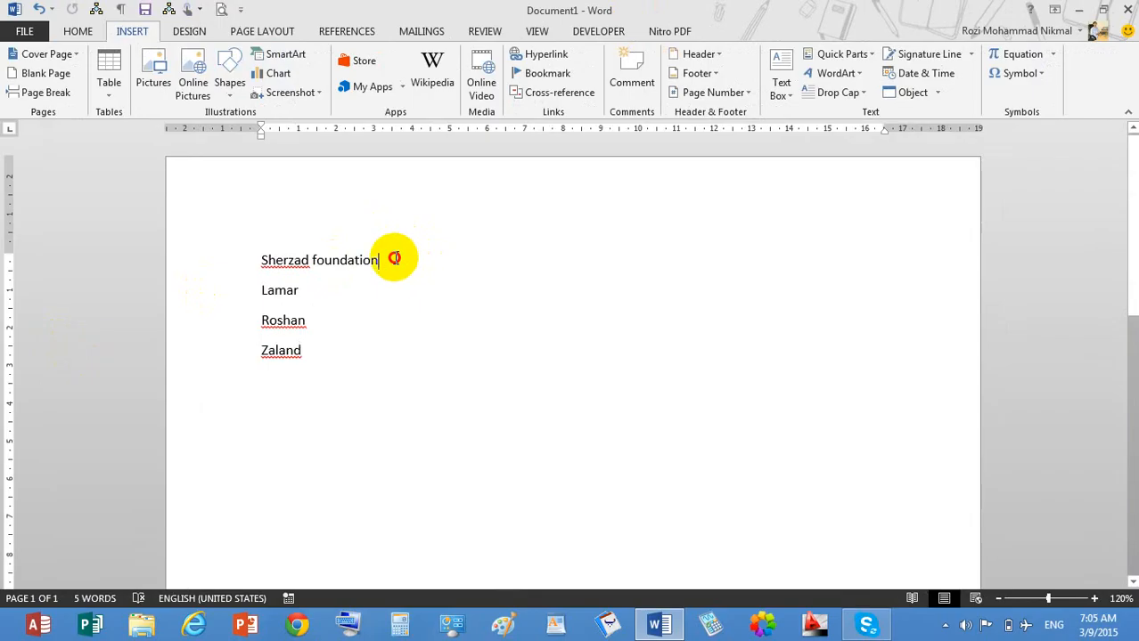
pyautogui.moveTo(394, 258); pyautogui.dragTo(261, 257)
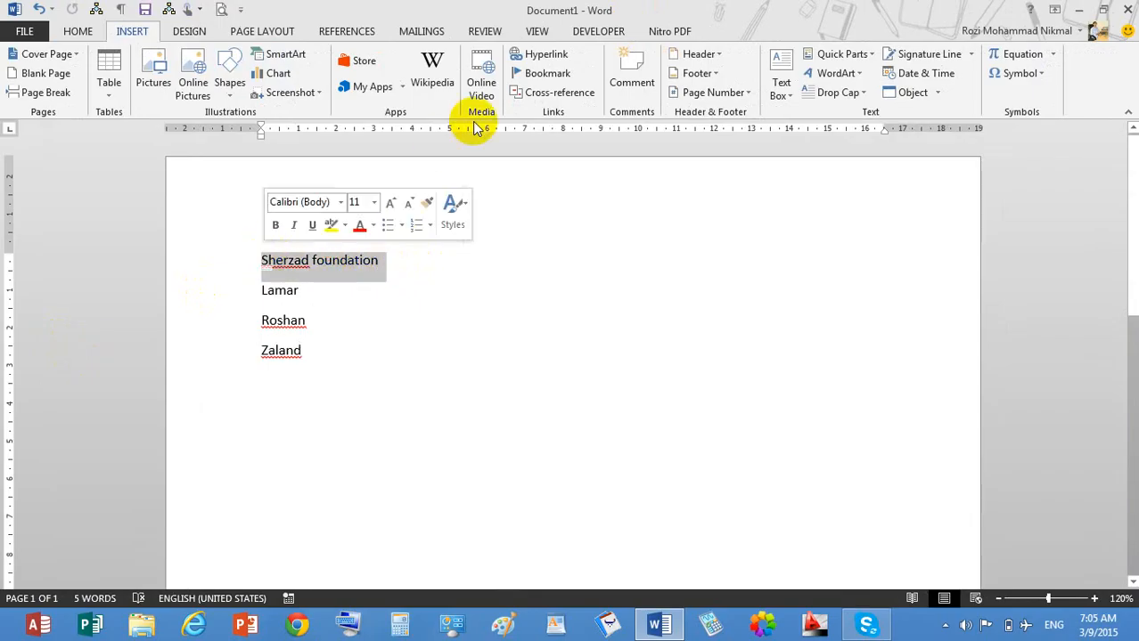
# Hyperlink Sherzad foundation to the Arabic-named Word file on the Desktop, then select the Lamar line.
pyautogui.click(546, 53)
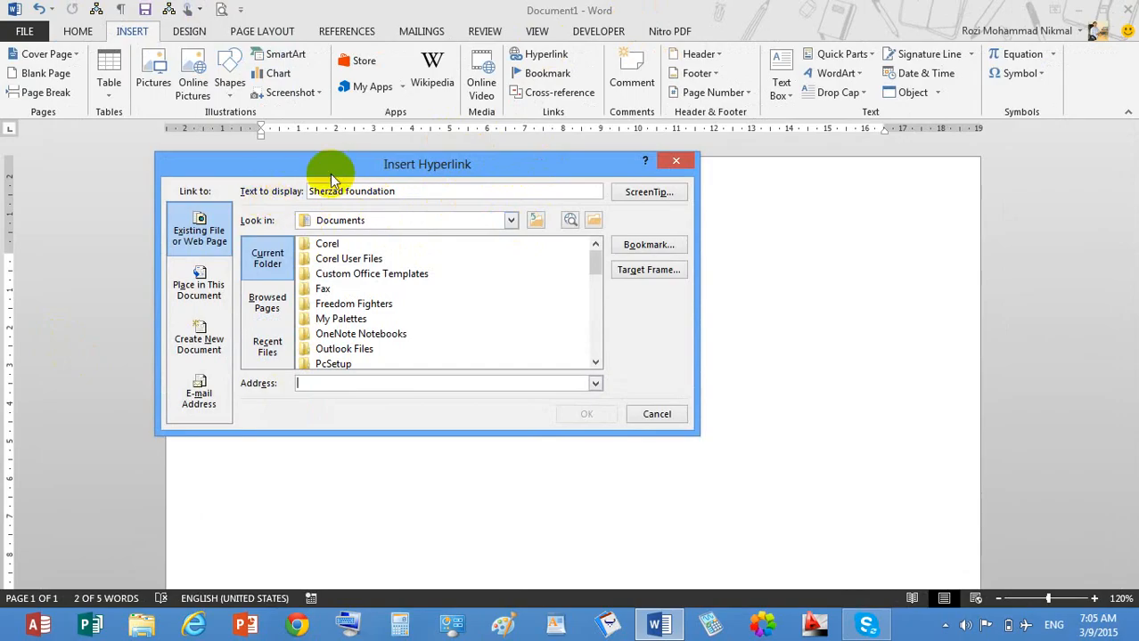
pyautogui.moveTo(341, 170); pyautogui.dragTo(621, 267)
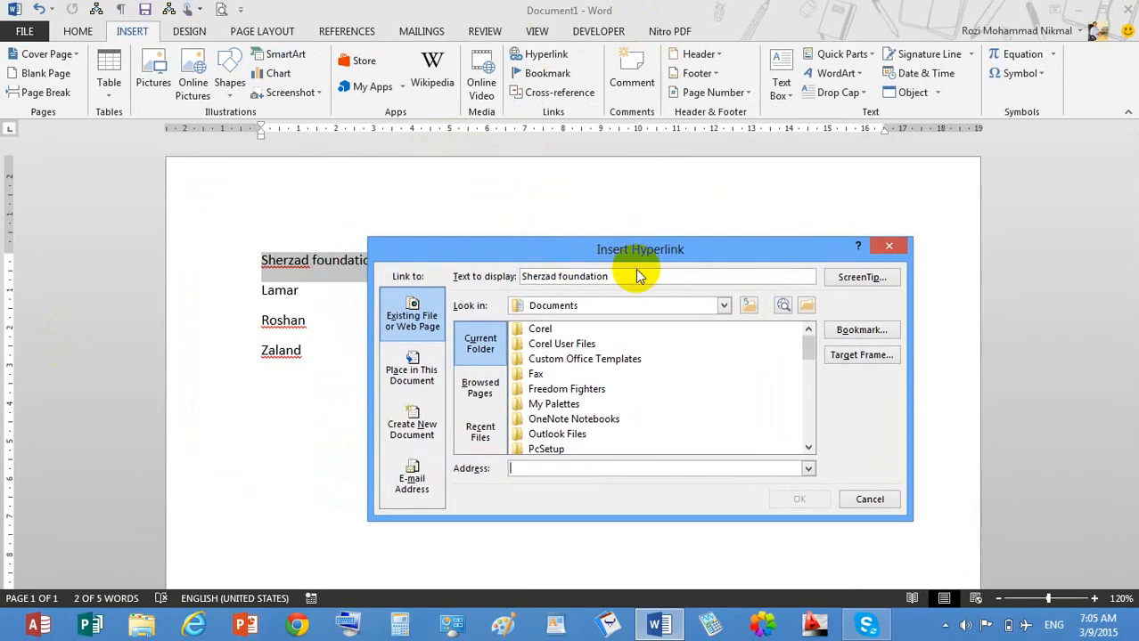
pyautogui.click(725, 305)
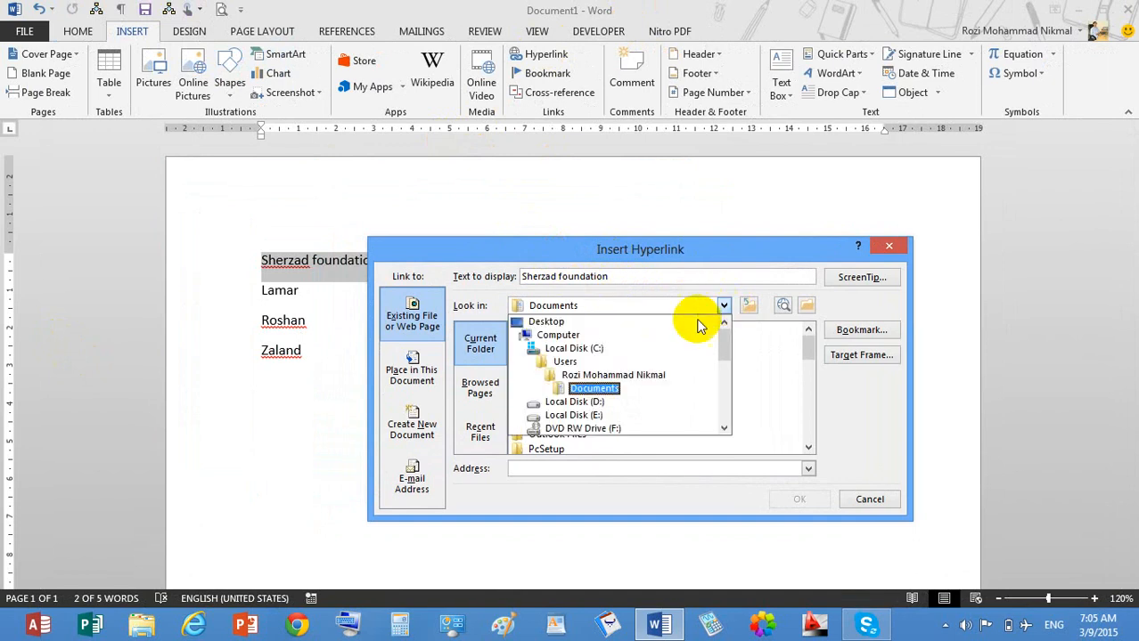
pyautogui.click(588, 319)
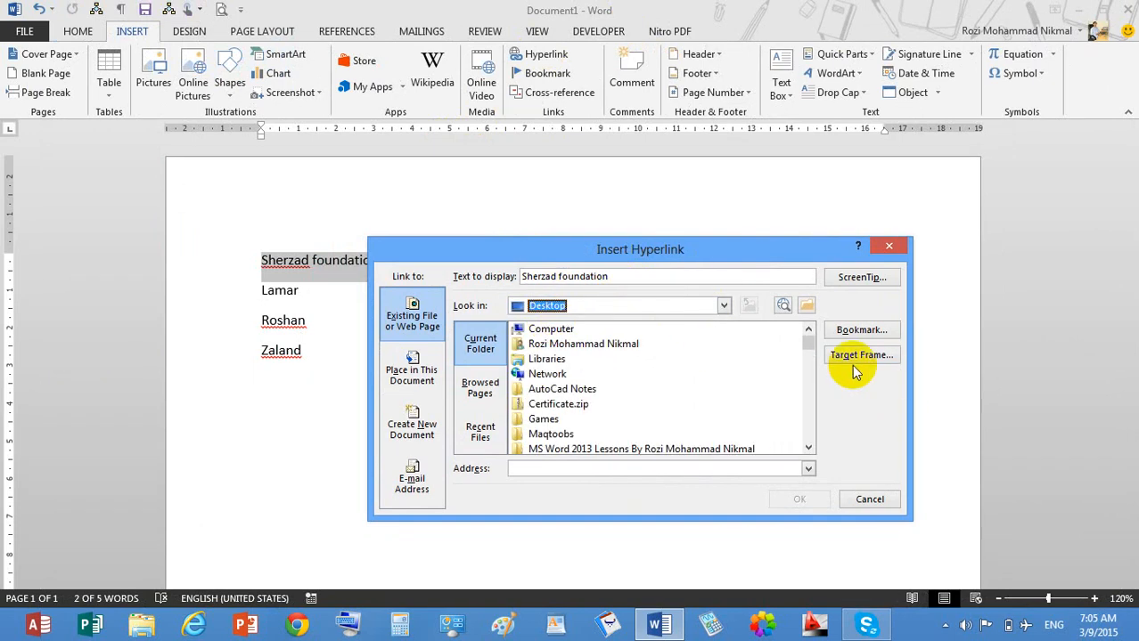
pyautogui.moveTo(807, 345); pyautogui.dragTo(807, 398)
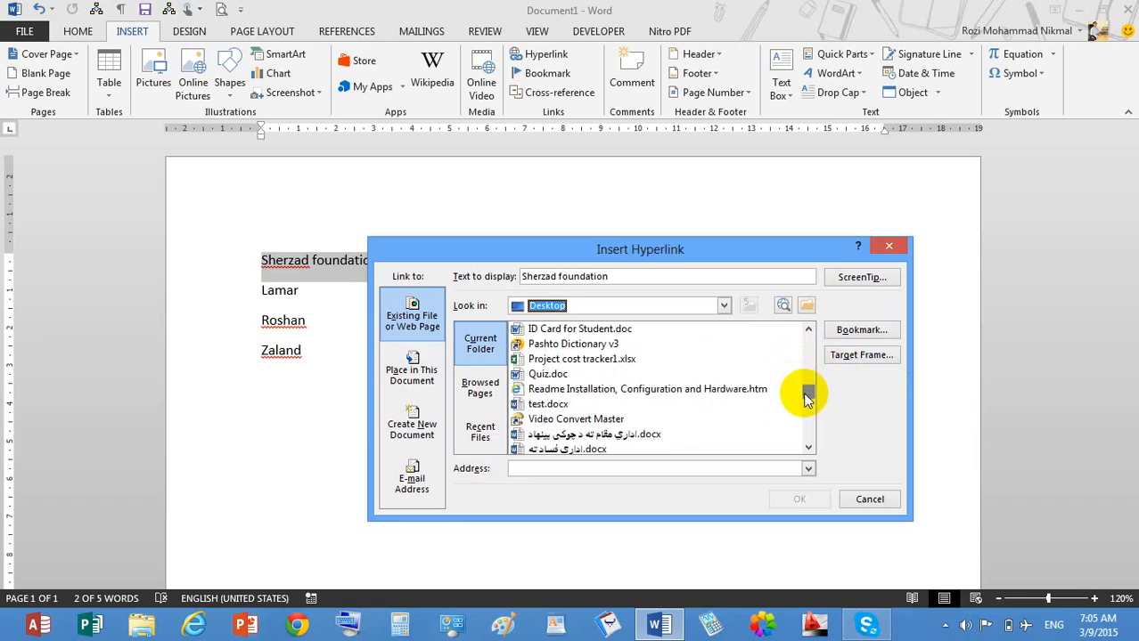
pyautogui.click(565, 450)
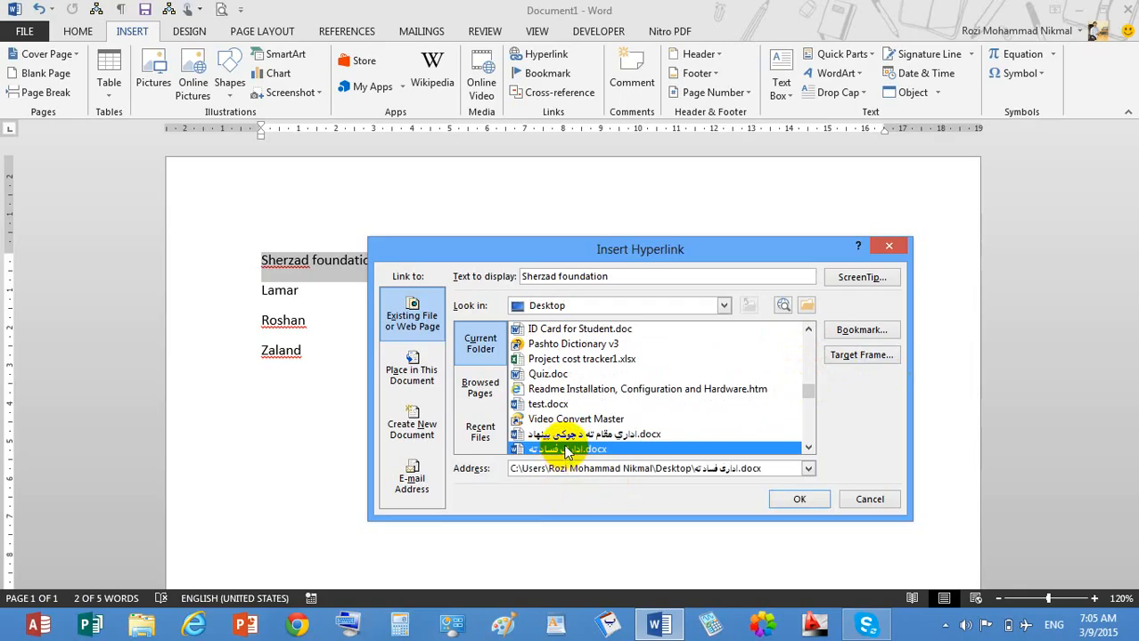
pyautogui.click(798, 501)
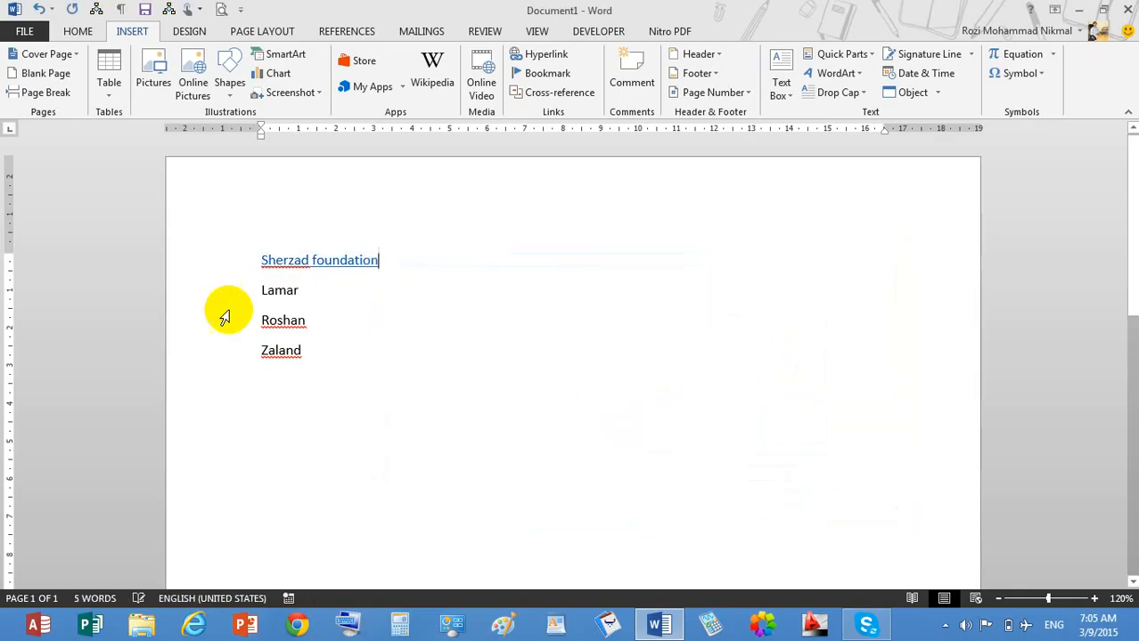
pyautogui.moveTo(310, 300); pyautogui.dragTo(267, 298)
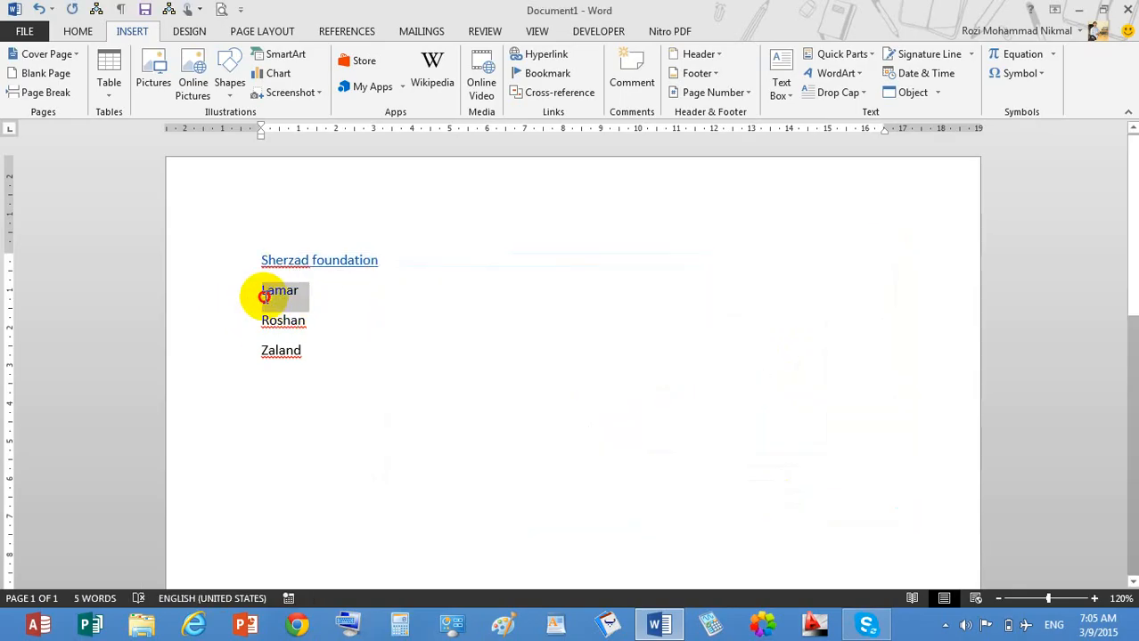
# Hyperlink Lamar to the .xlsx Excel workbook on the Desktop.
pyautogui.click(542, 53)
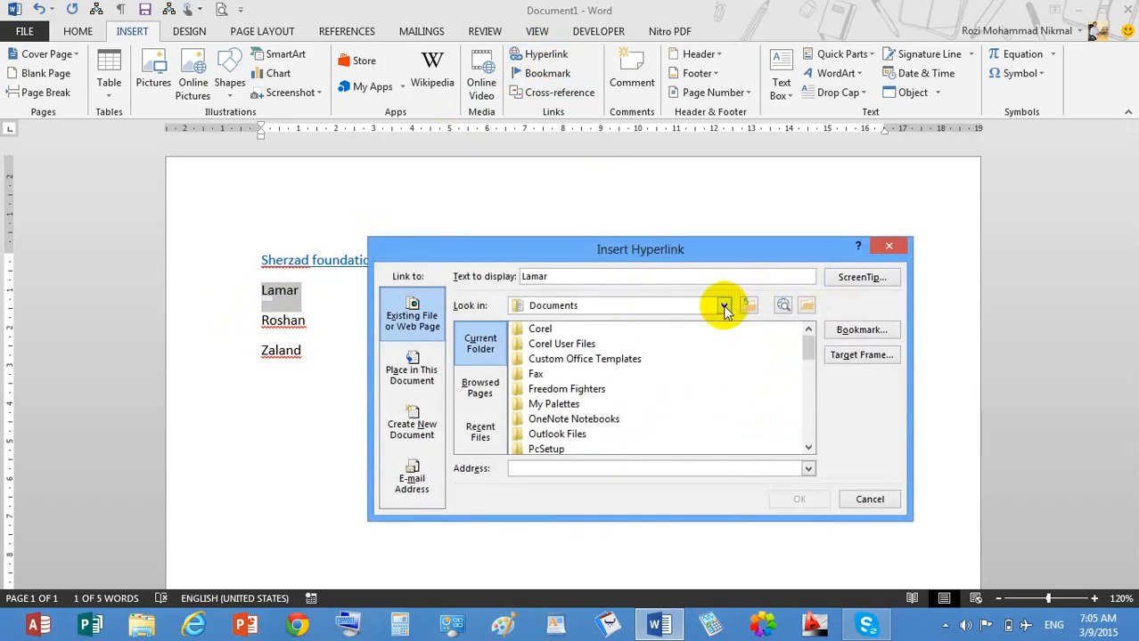
pyautogui.click(722, 304)
pyautogui.click(602, 318)
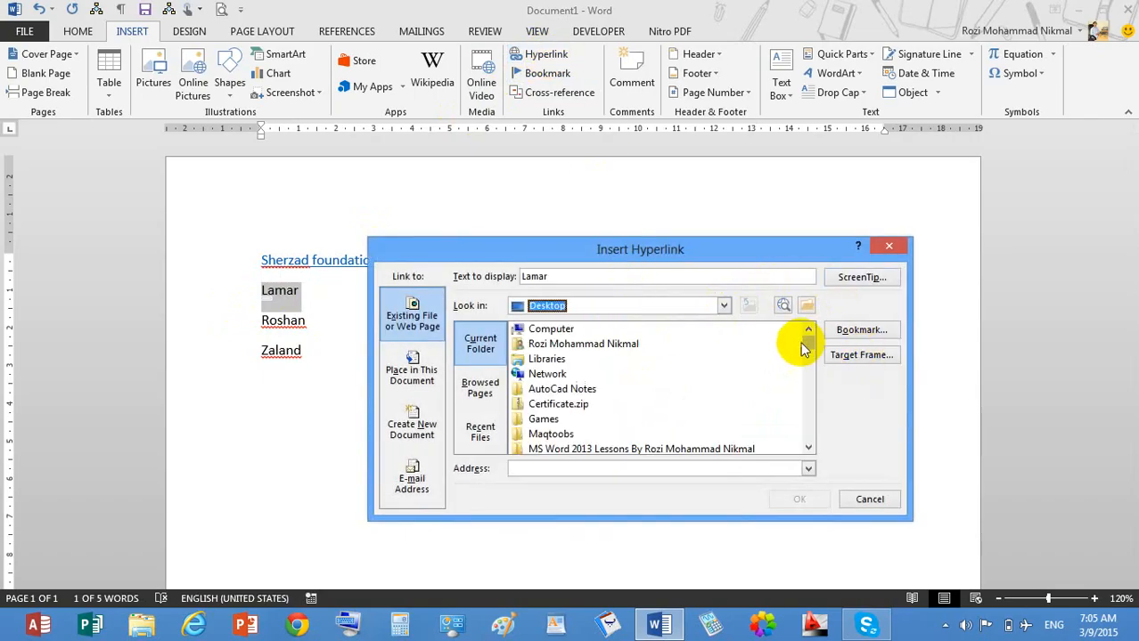
pyautogui.moveTo(808, 339); pyautogui.dragTo(803, 413)
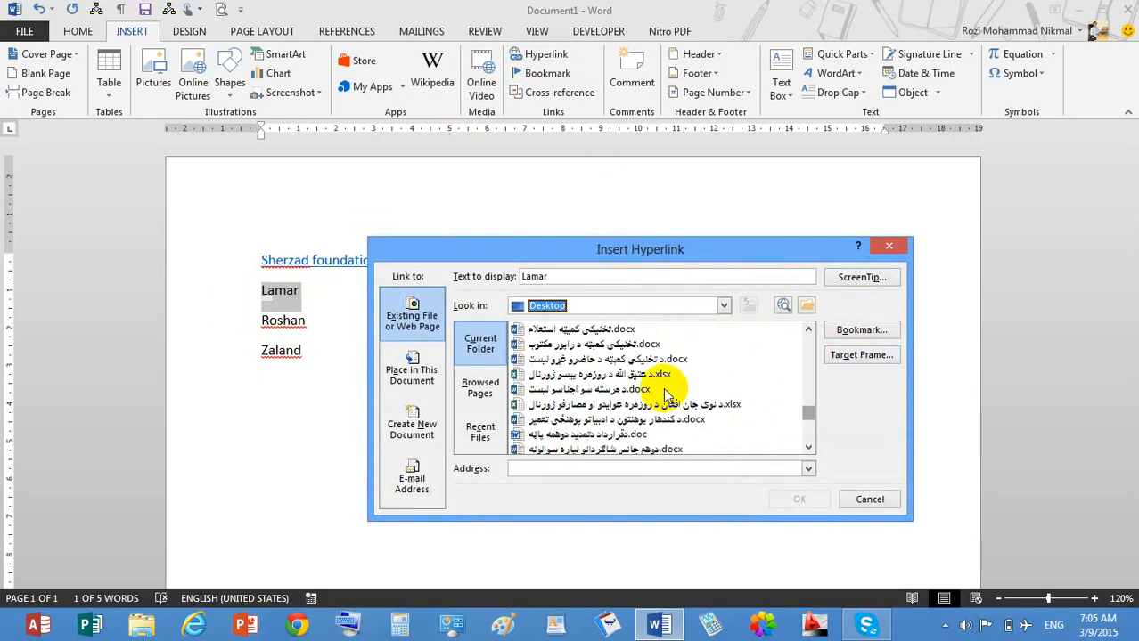
pyautogui.click(605, 375)
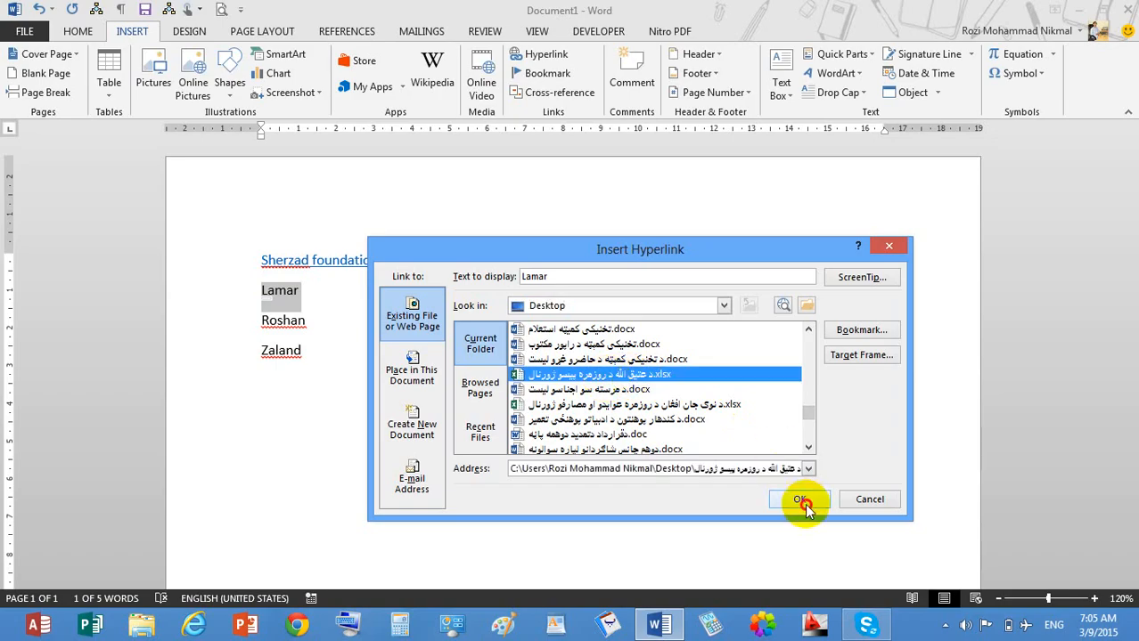
pyautogui.click(800, 500)
pyautogui.click(304, 322)
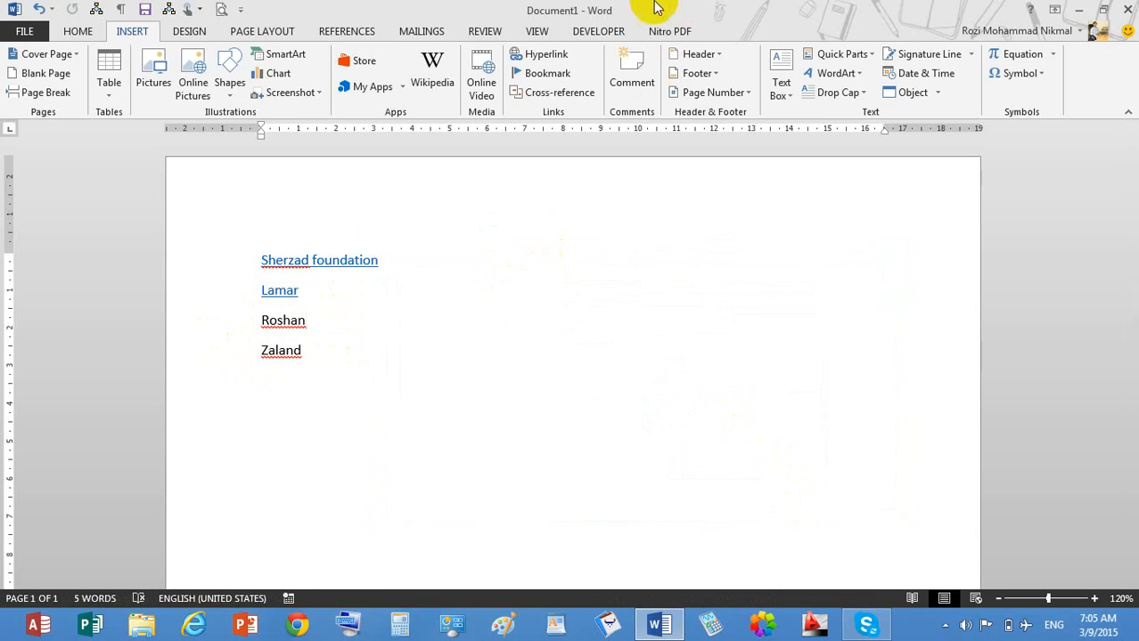
# Follow the Sherzad foundation link, allow the linked .docx to open, then close it.
pyautogui.keyDown('ctrl'); pyautogui.click(311, 267); pyautogui.keyUp('ctrl')
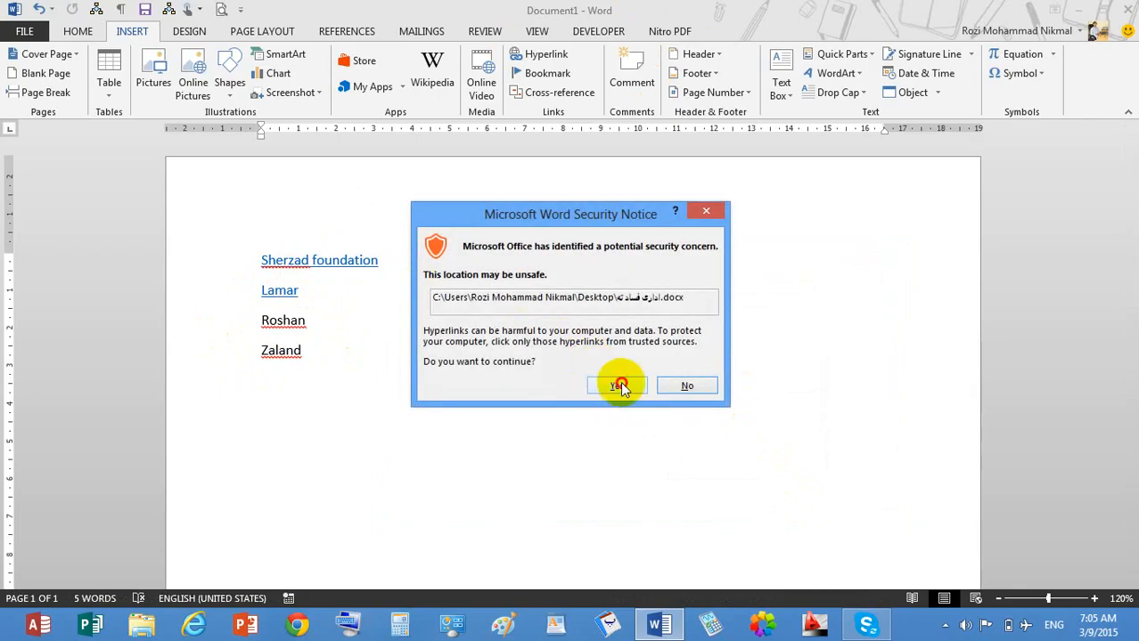
pyautogui.click(620, 385)
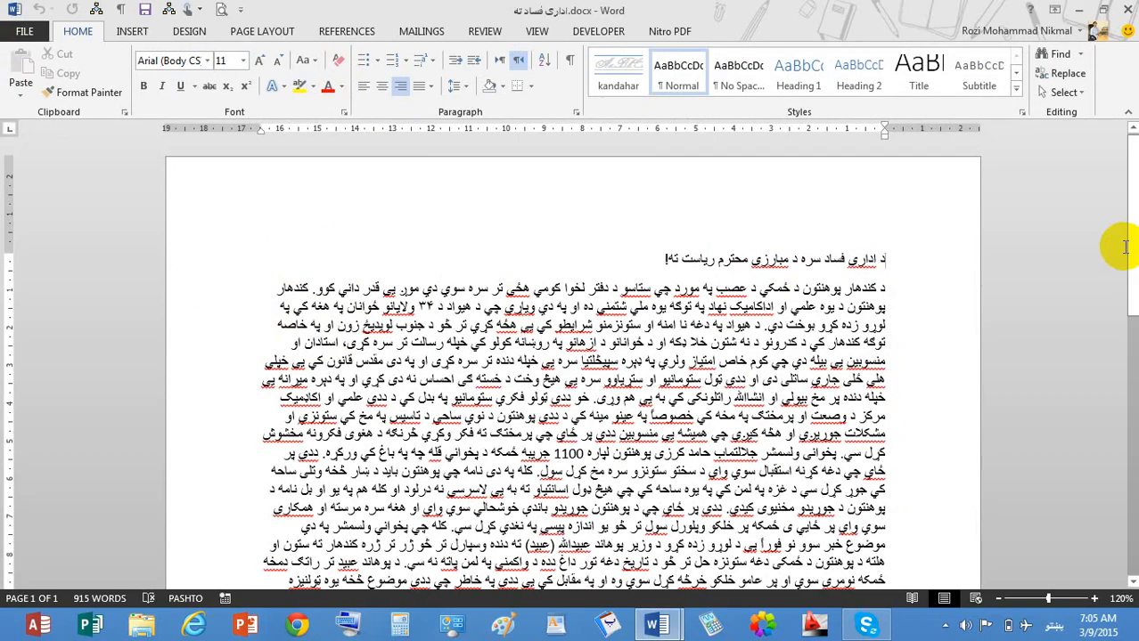
pyautogui.moveTo(1127, 7)
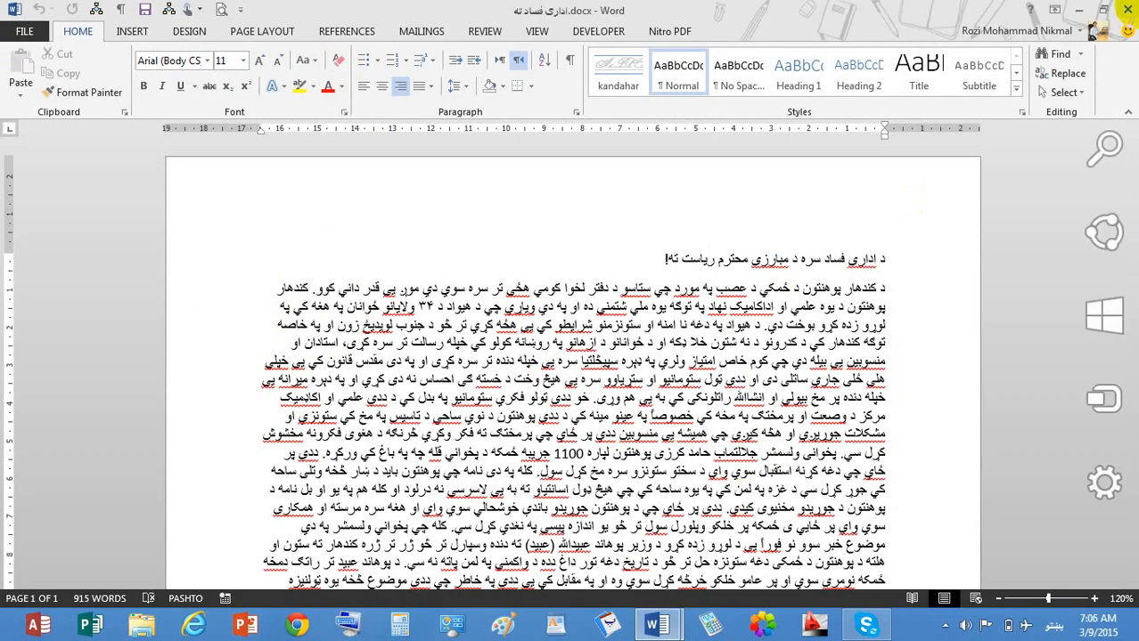
pyautogui.click(1126, 9)
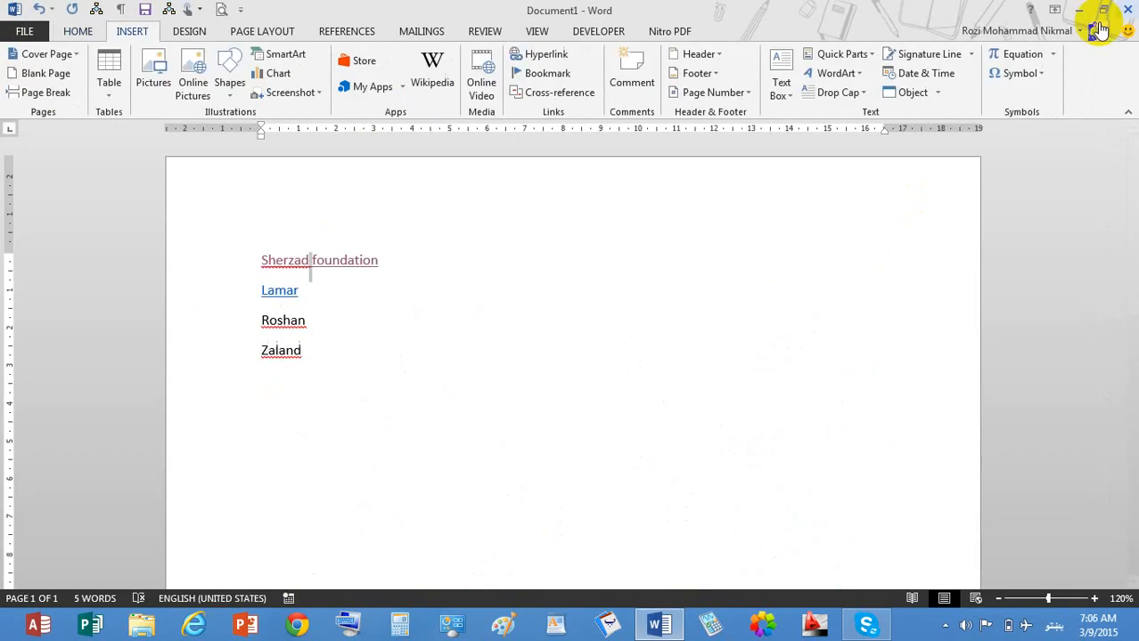
# Follow the Lamar link, allow the .xlsx workbook to open in Excel, then close Excel.
pyautogui.keyDown('ctrl'); pyautogui.click(280, 294); pyautogui.keyUp('ctrl')
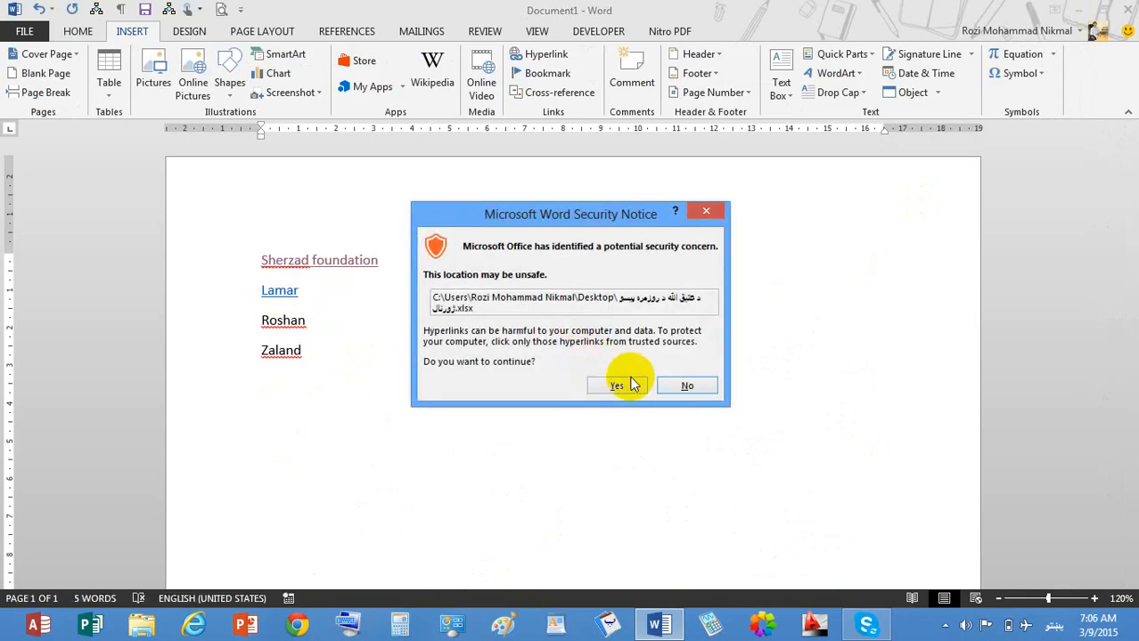
pyautogui.click(621, 388)
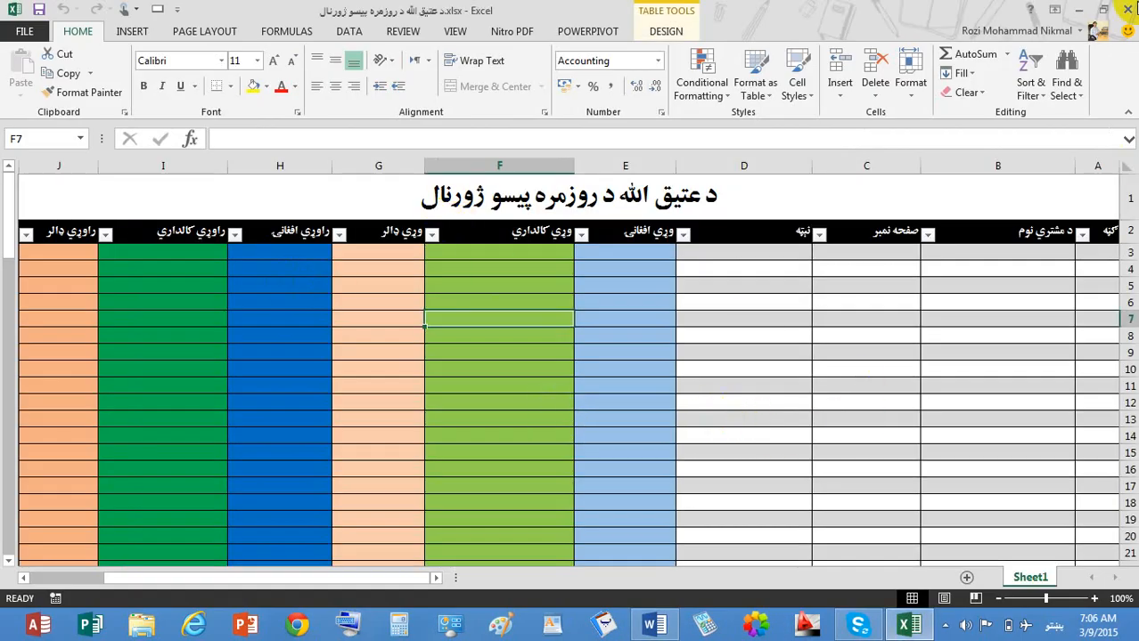
pyautogui.click(1127, 9)
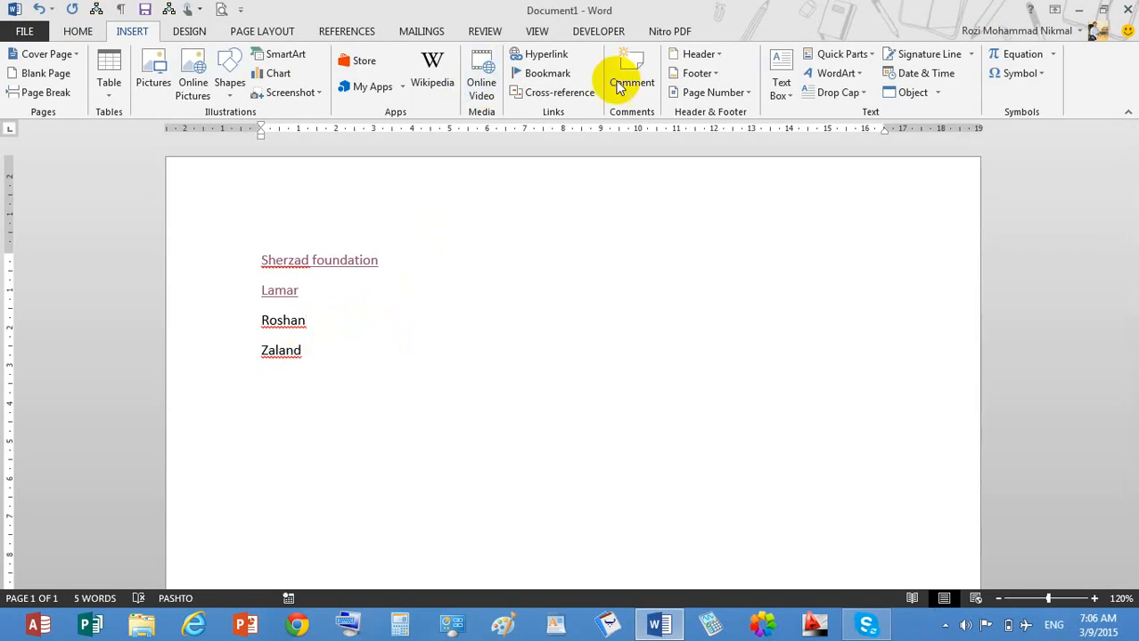
# Switch input to English, clear the name list, and type the heading 'kandahar'.
pyautogui.hotkey('alt', 'shift')
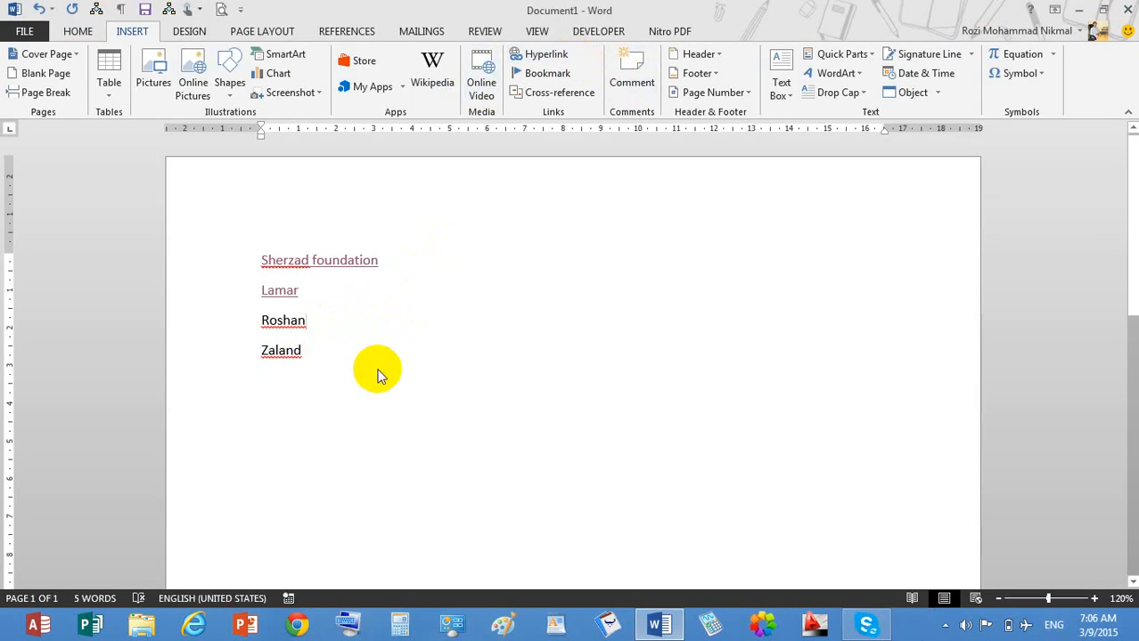
pyautogui.hotkey('ctrl', 'a')
pyautogui.press('Delete')
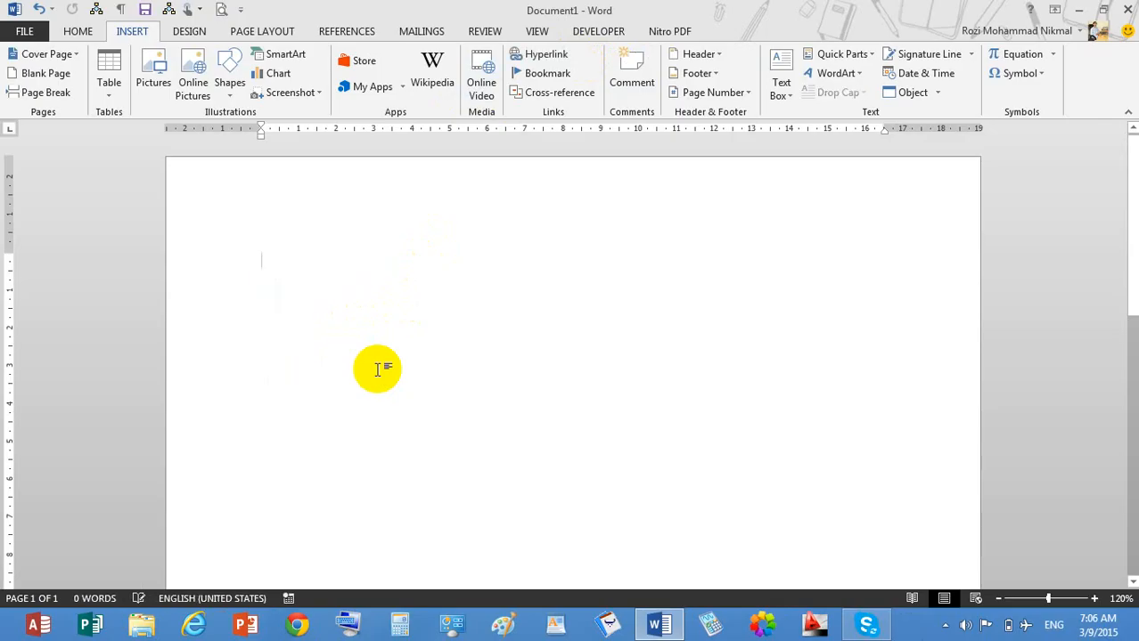
pyautogui.write('kandahar')
pyautogui.press('Return')
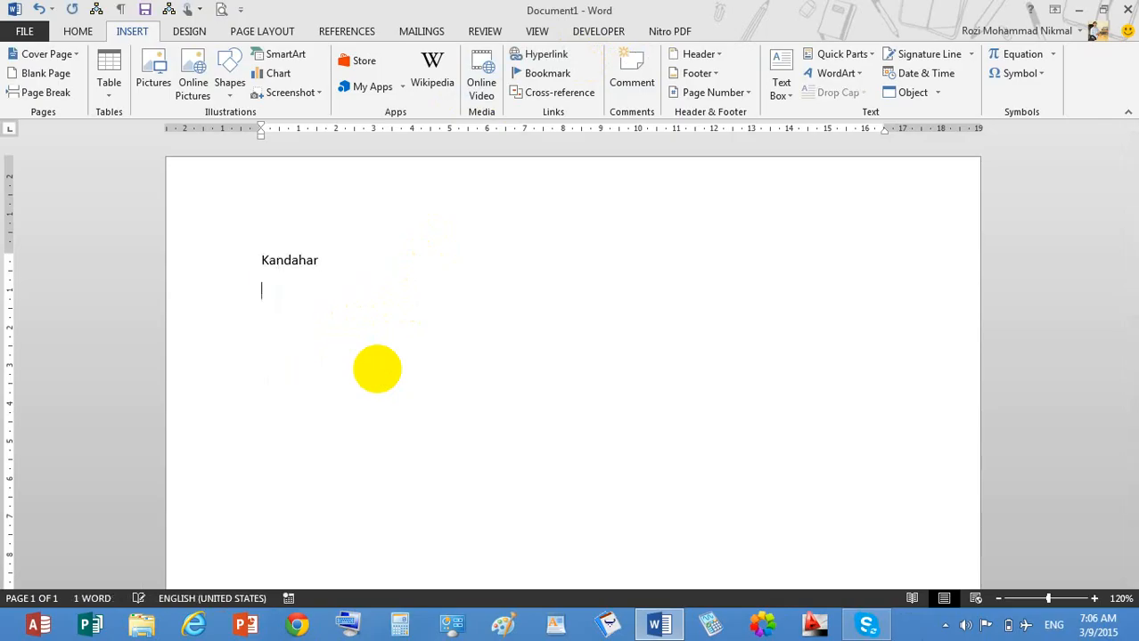
# Generate sample paragraphs with =rand() and select them.
pyautogui.write('=rand')
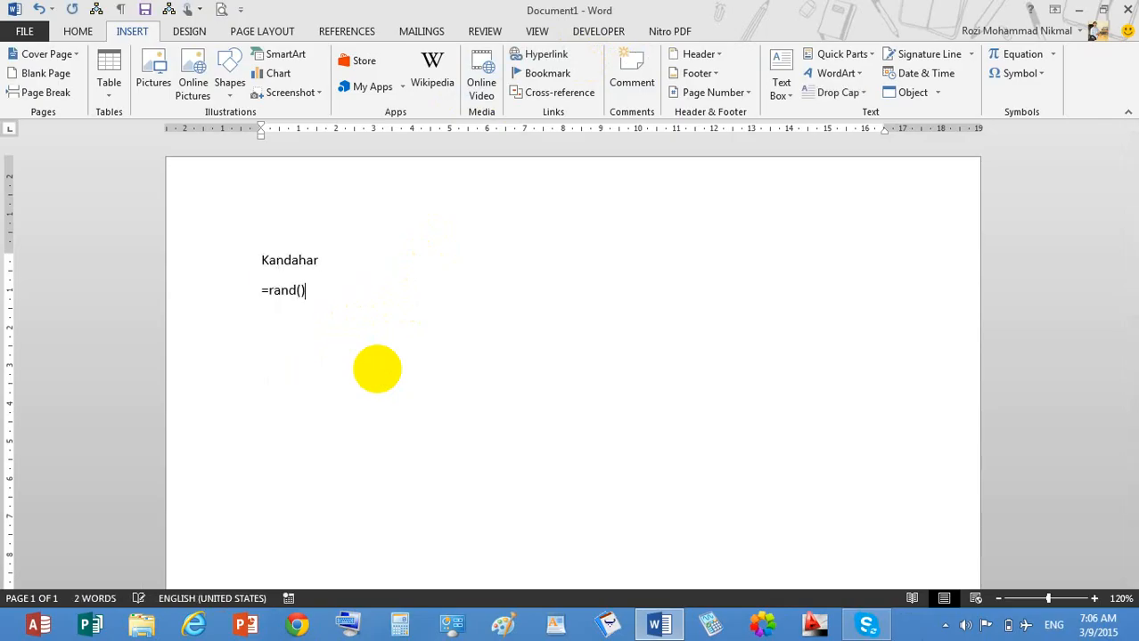
pyautogui.write('()')
pyautogui.press('Return')
pyautogui.moveTo(488, 545); pyautogui.dragTo(228, 237)
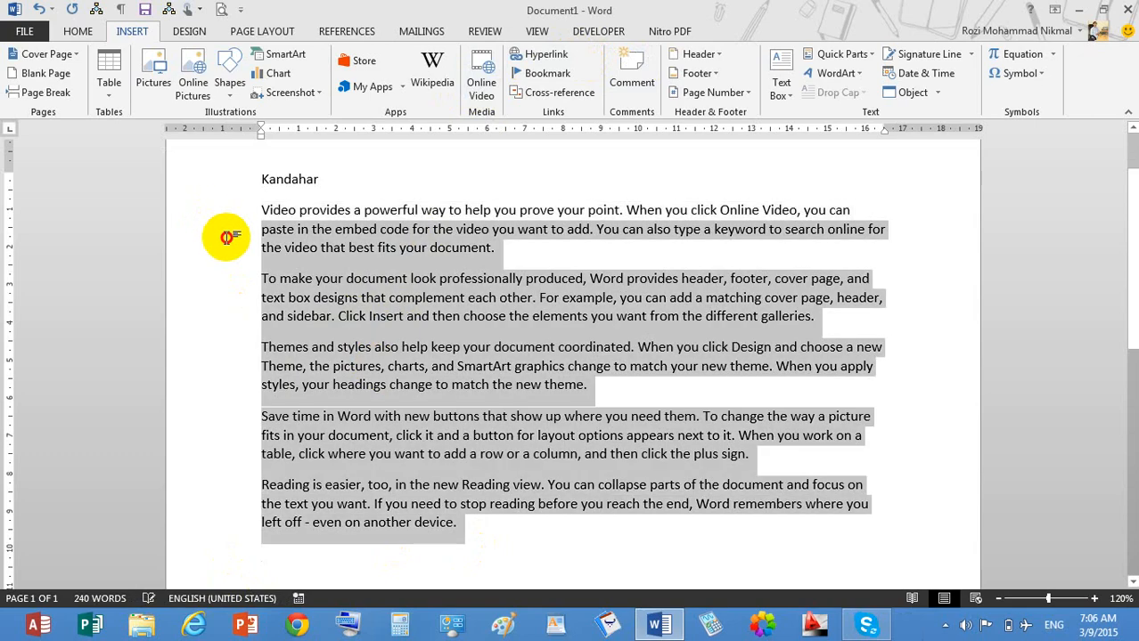
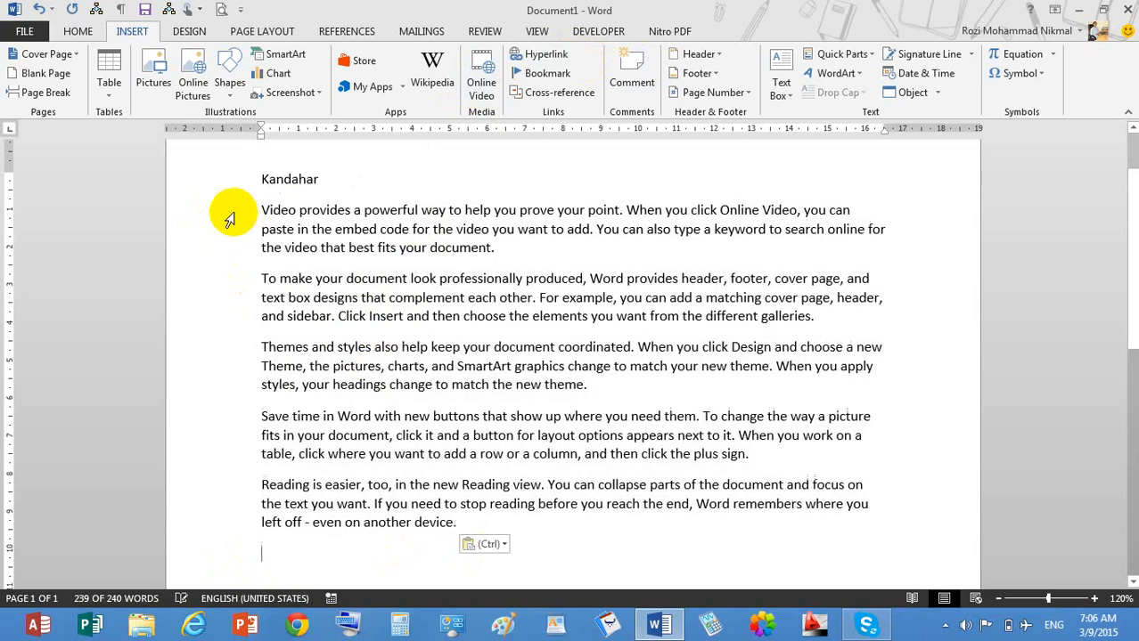
# Paste the sample paragraphs under Kandahar, then under new Kabul, Kunar and Jalalabad headings.
pyautogui.hotkey('ctrl', 'v')
pyautogui.hotkey('ctrl', 'v')
pyautogui.write('ka')
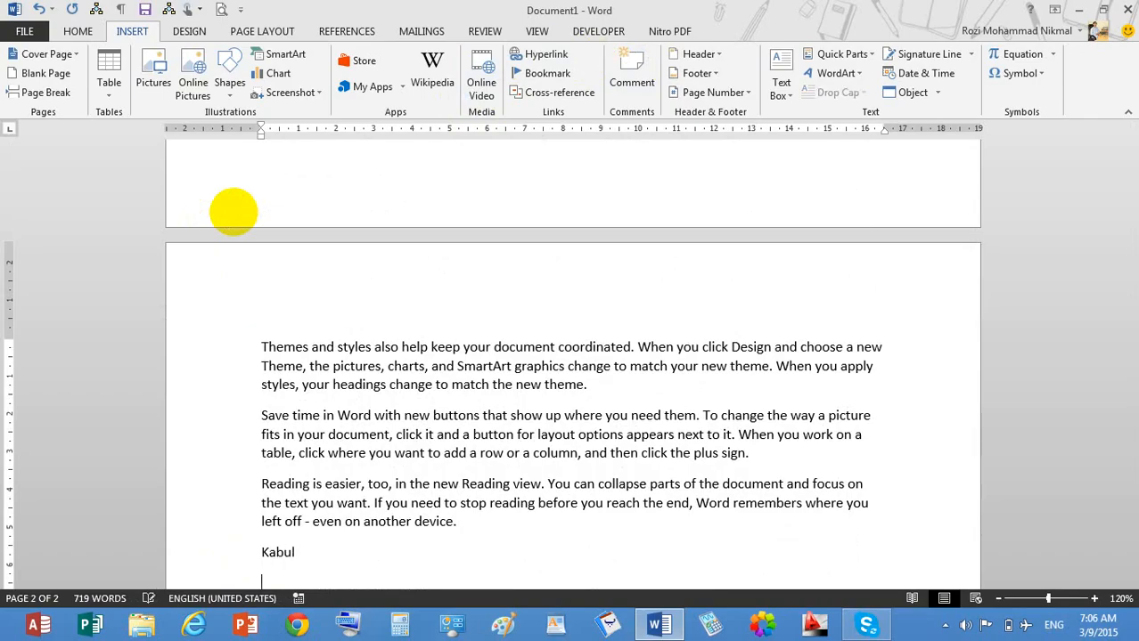
pyautogui.hotkey('ctrl', 'v')
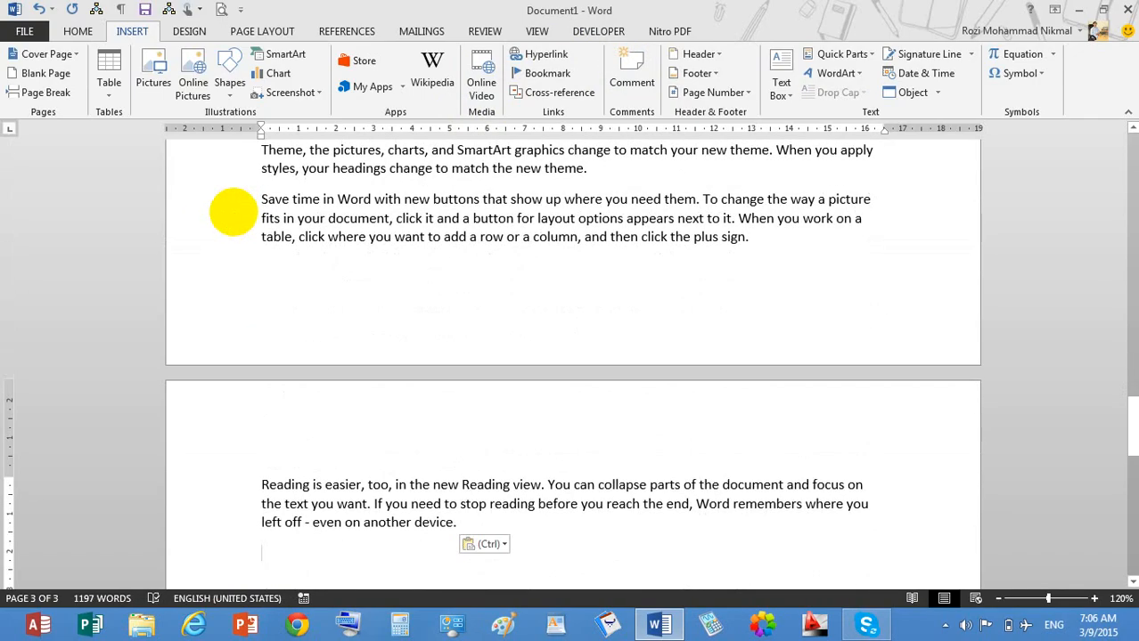
pyautogui.write('ku')
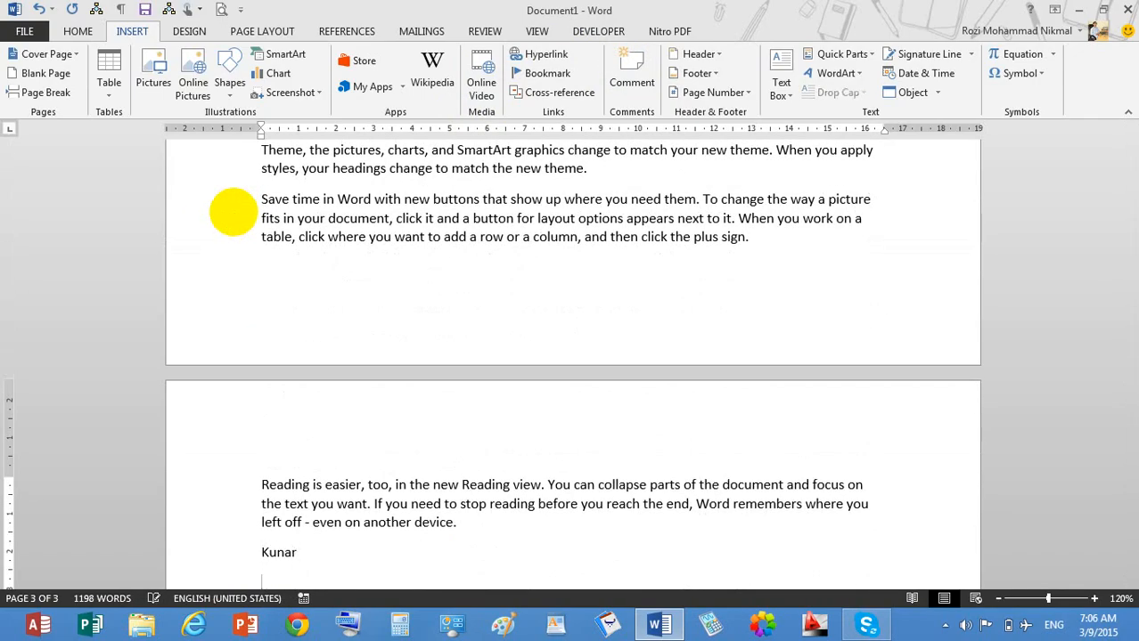
pyautogui.hotkey('ctrl', 'v')
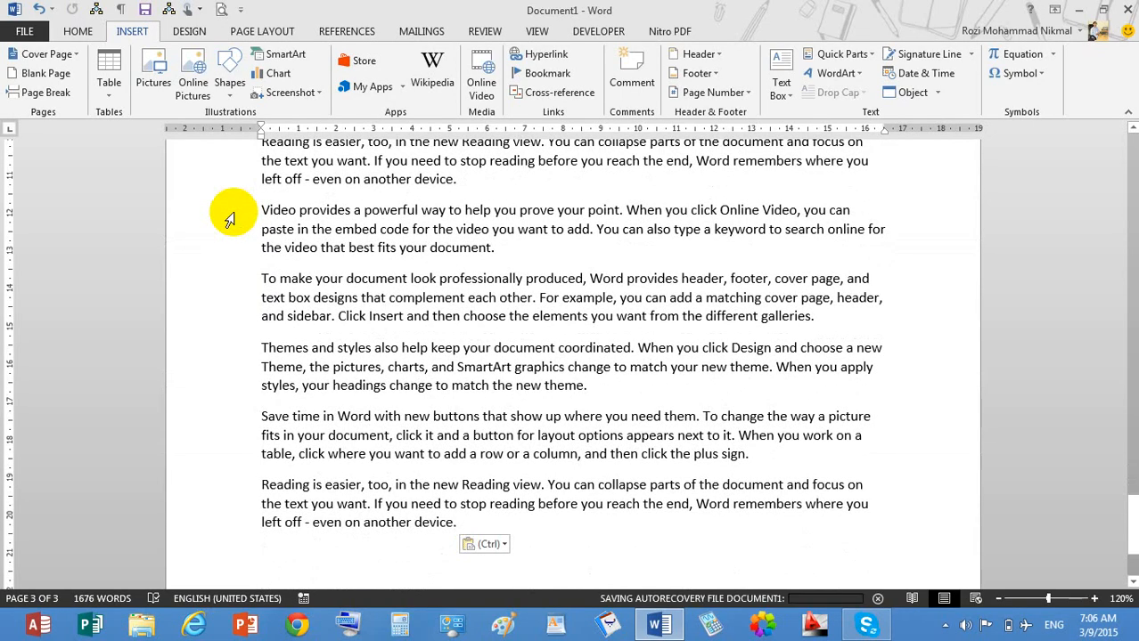
pyautogui.write('ja')
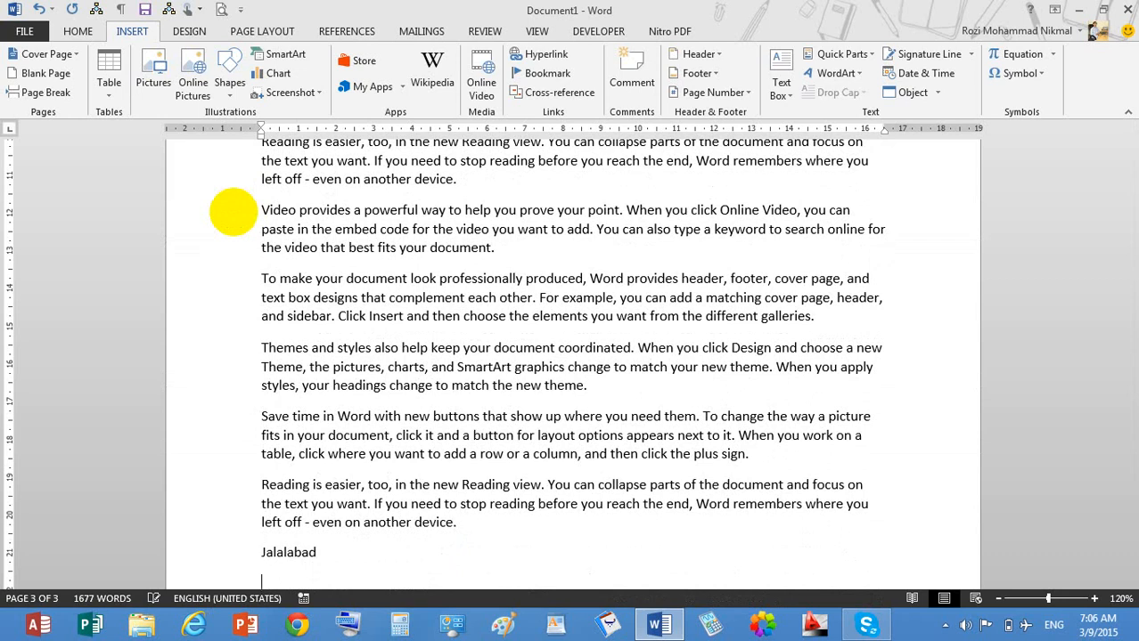
pyautogui.press('Return')
pyautogui.hotkey('ctrl', 'v')
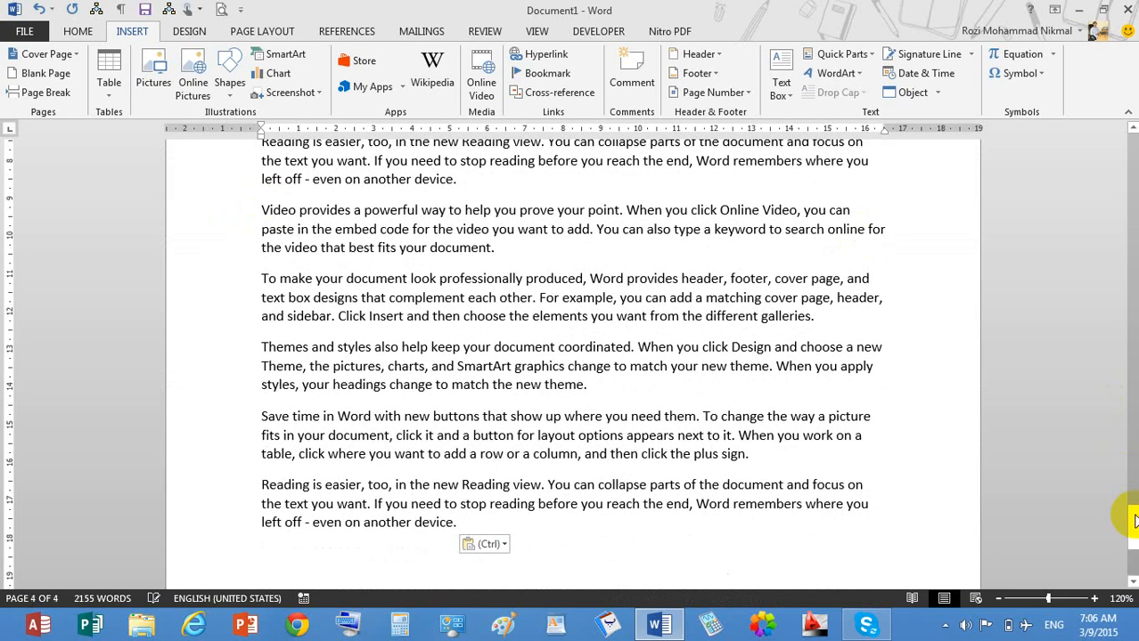
pyautogui.moveTo(1132, 502); pyautogui.dragTo(1113, 134)
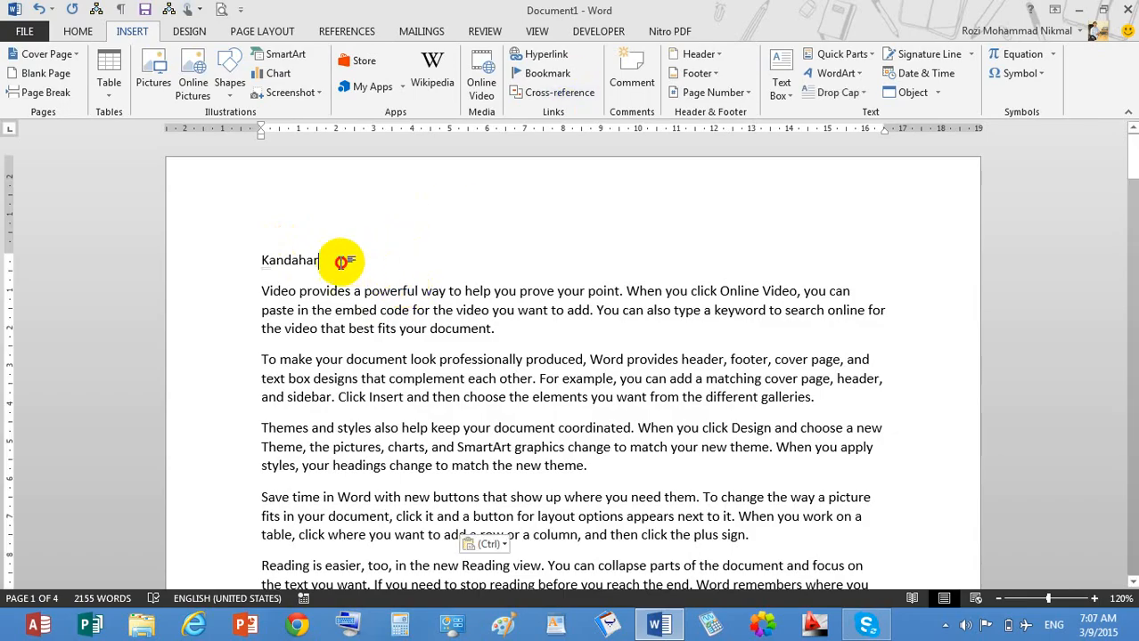
# Bookmark the Kandahar heading as Zia and the Kabul heading as ahmad.
pyautogui.moveTo(342, 261); pyautogui.dragTo(241, 261)
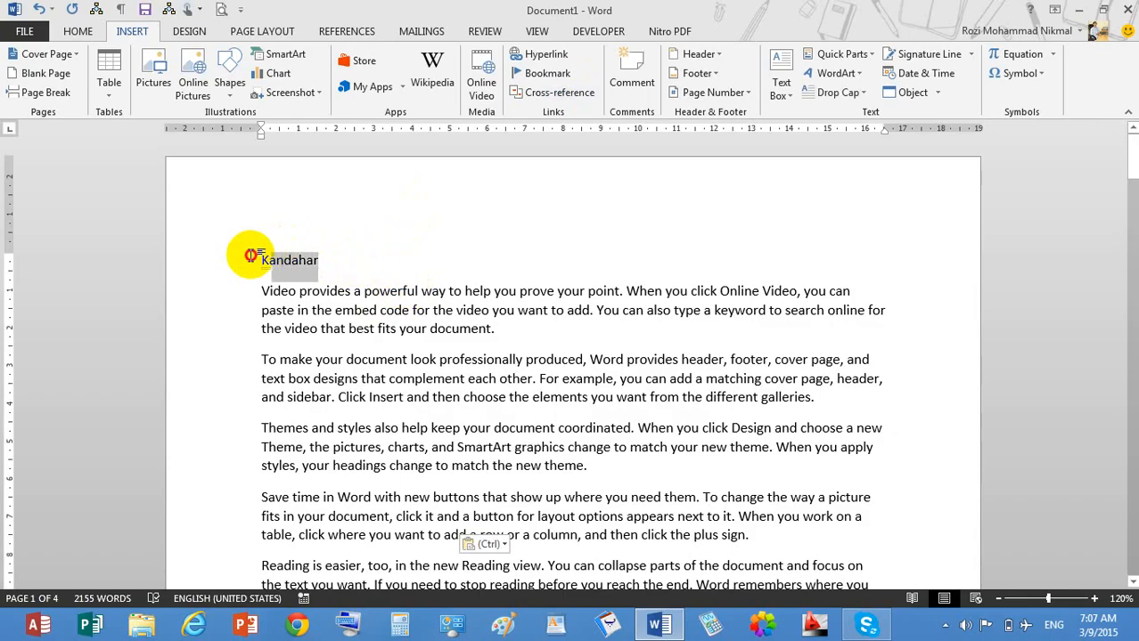
pyautogui.click(557, 74)
pyautogui.moveTo(304, 287); pyautogui.dragTo(704, 232)
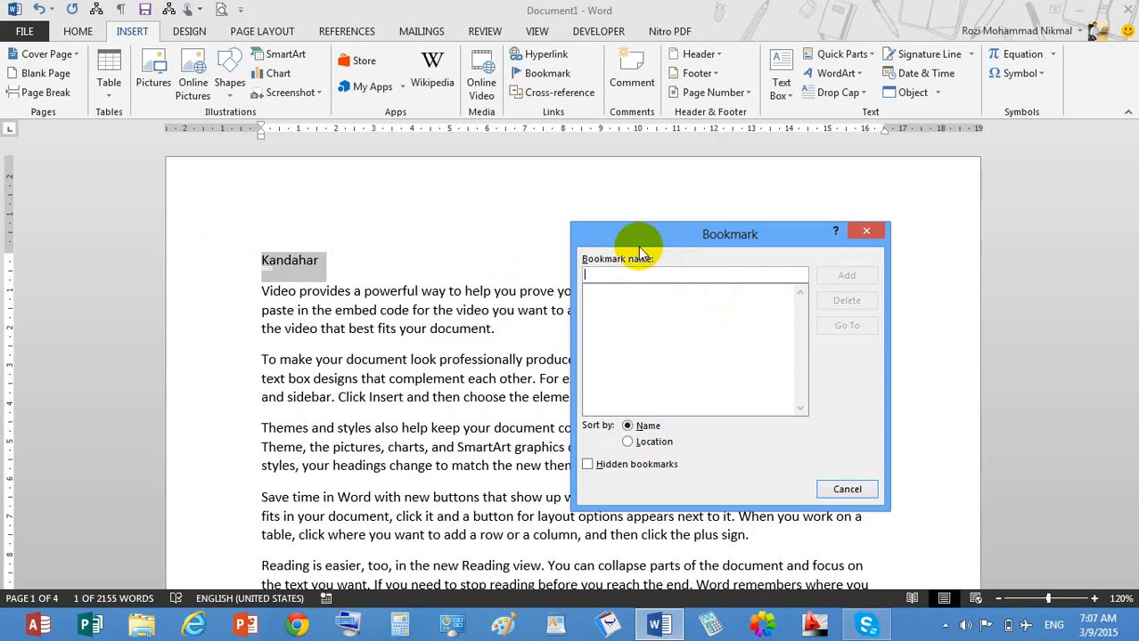
pyautogui.write('Zia')
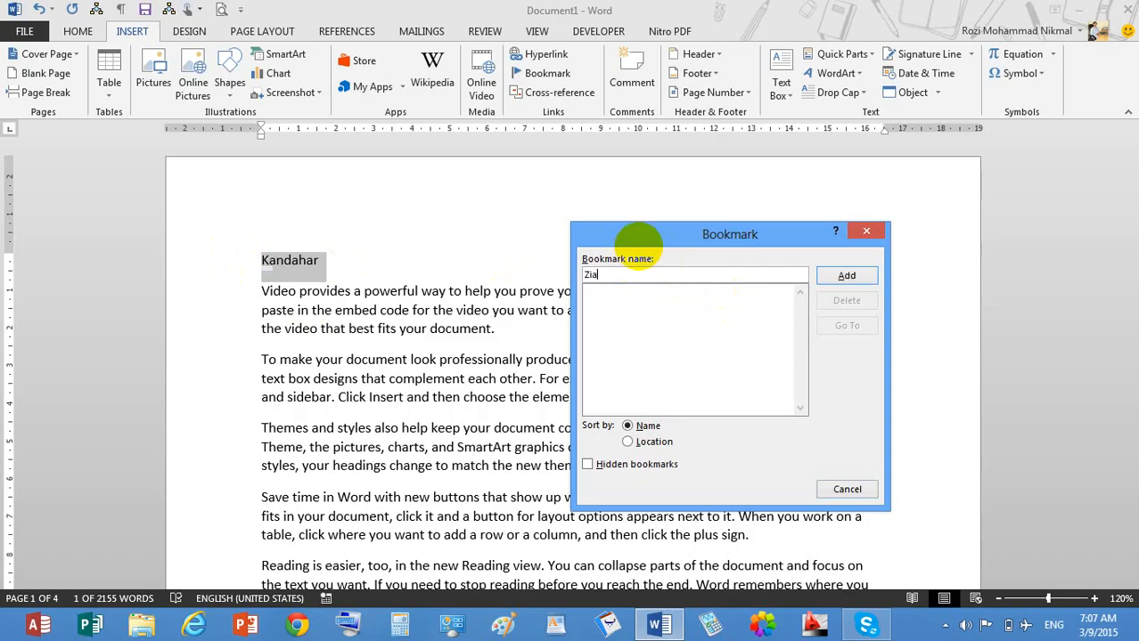
pyautogui.click(846, 278)
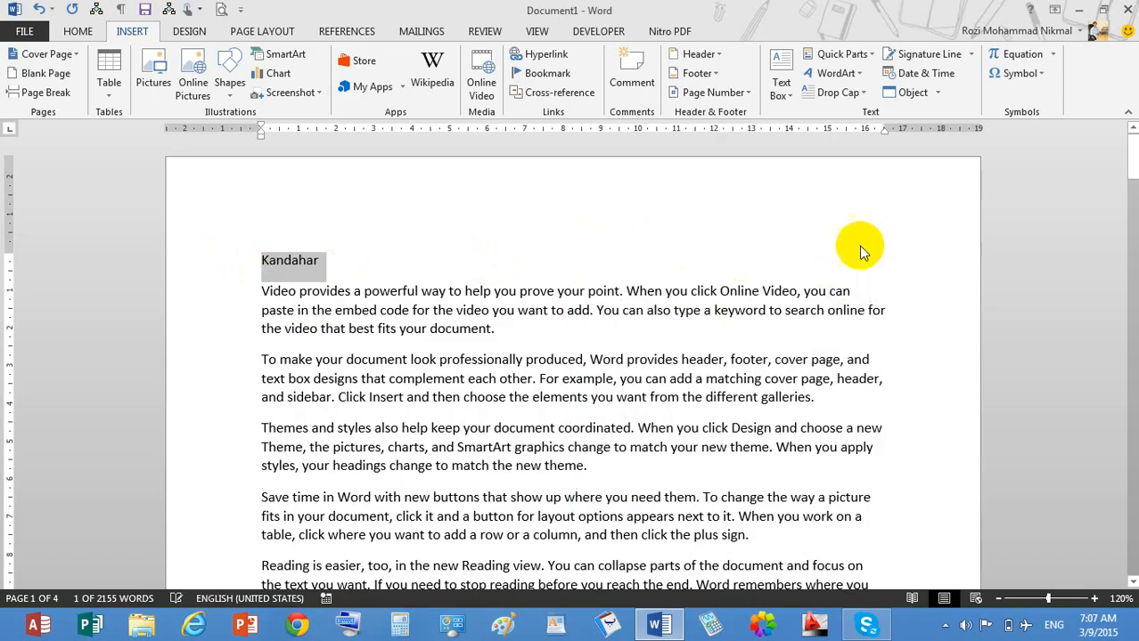
pyautogui.moveTo(1133, 162); pyautogui.dragTo(1096, 277)
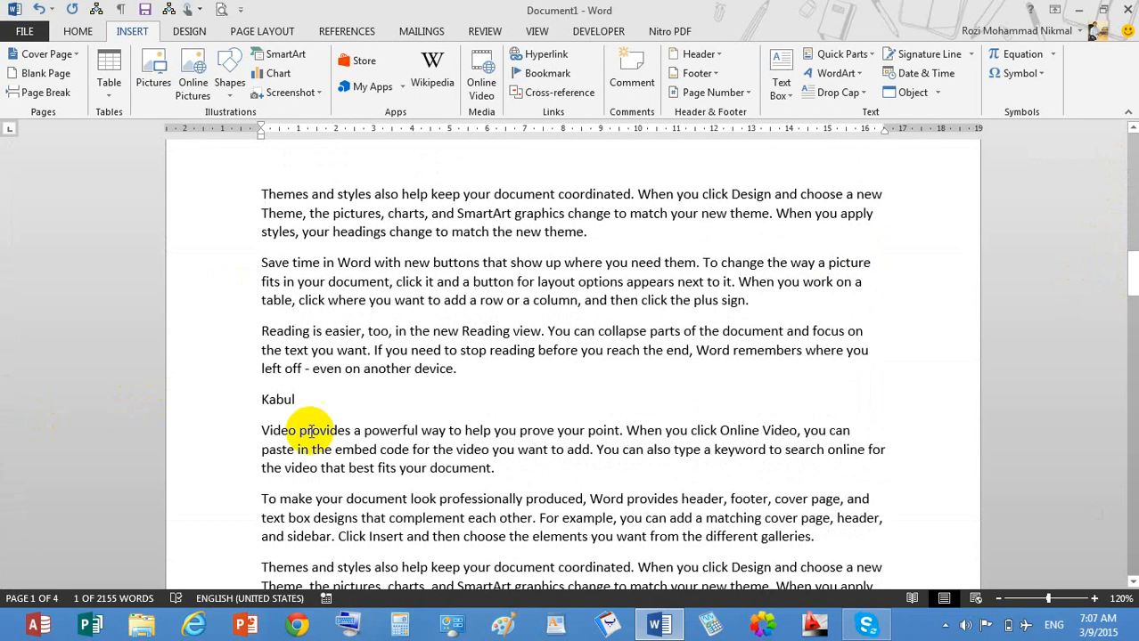
pyautogui.click(245, 412)
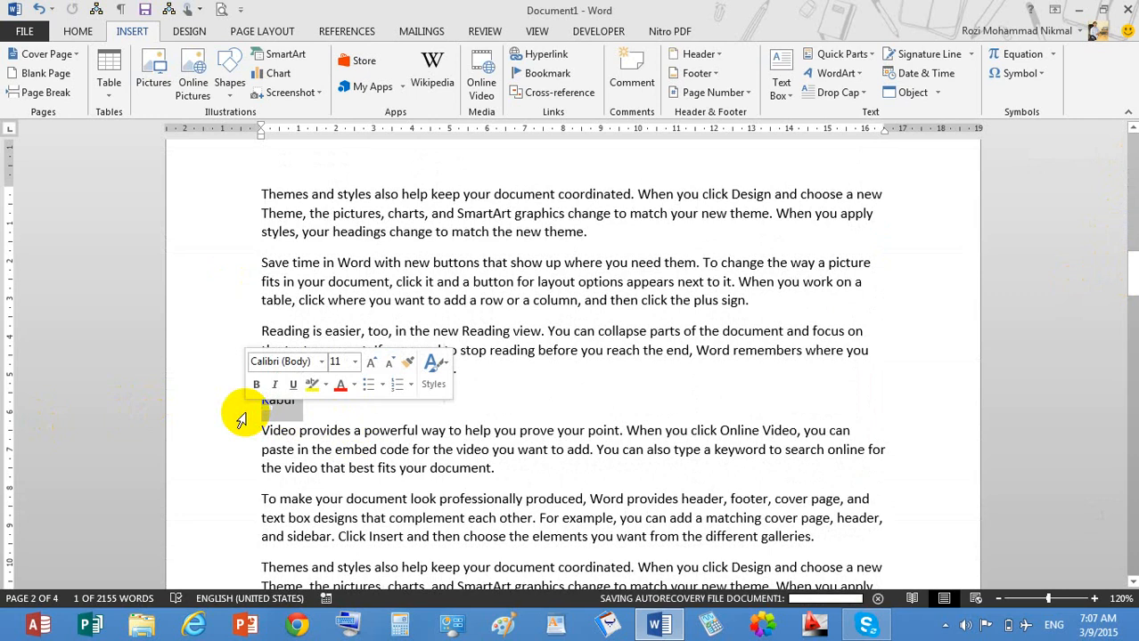
pyautogui.click(546, 76)
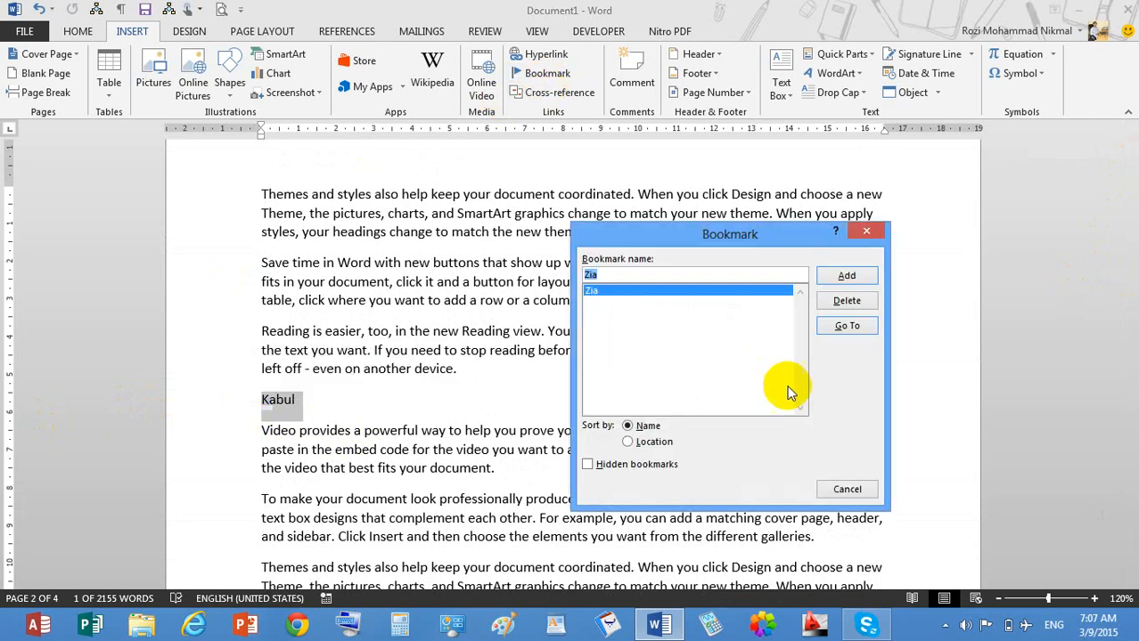
pyautogui.write('ahmad')
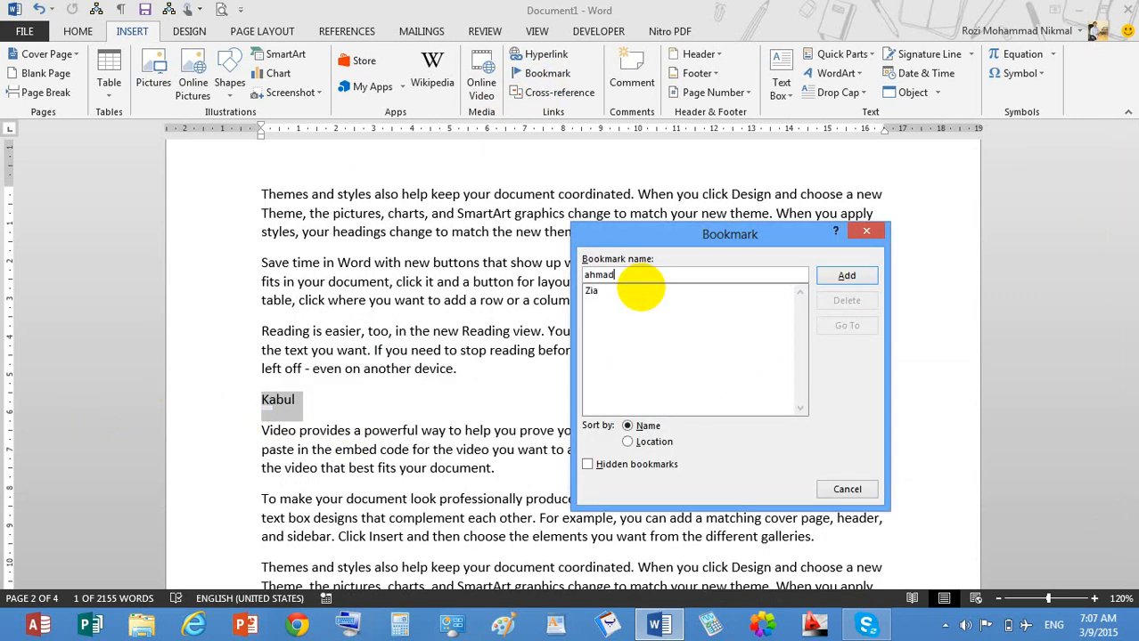
pyautogui.press('Return')
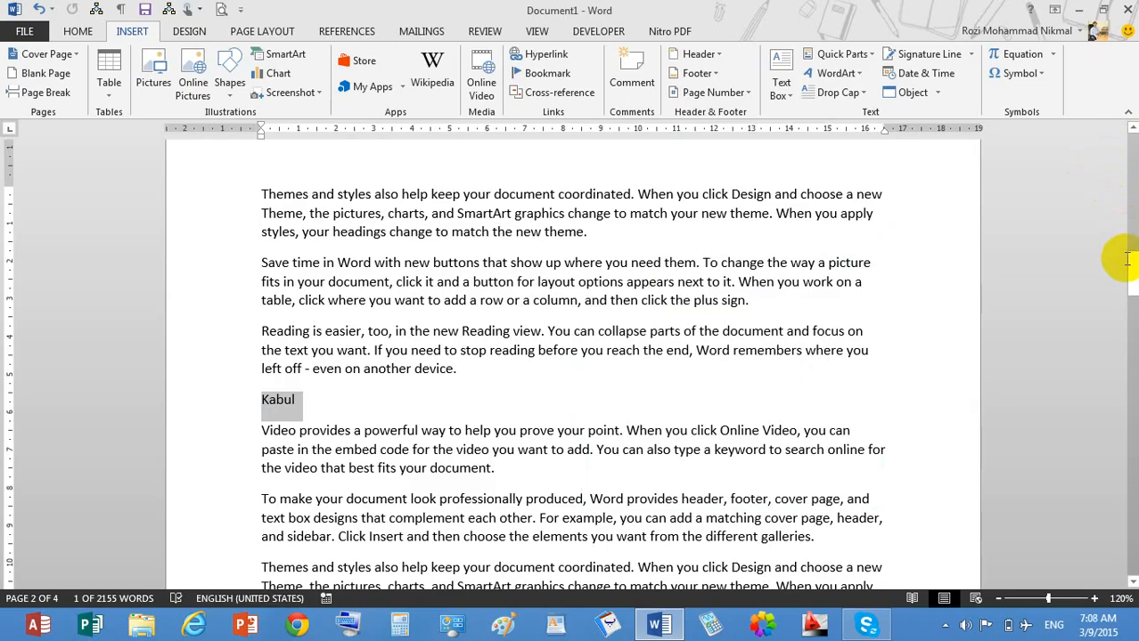
pyautogui.moveTo(1131, 272); pyautogui.dragTo(1132, 388)
# Bookmark the Kunar heading as janan and the Jalalabad heading as omer.
pyautogui.moveTo(369, 239); pyautogui.dragTo(238, 244)
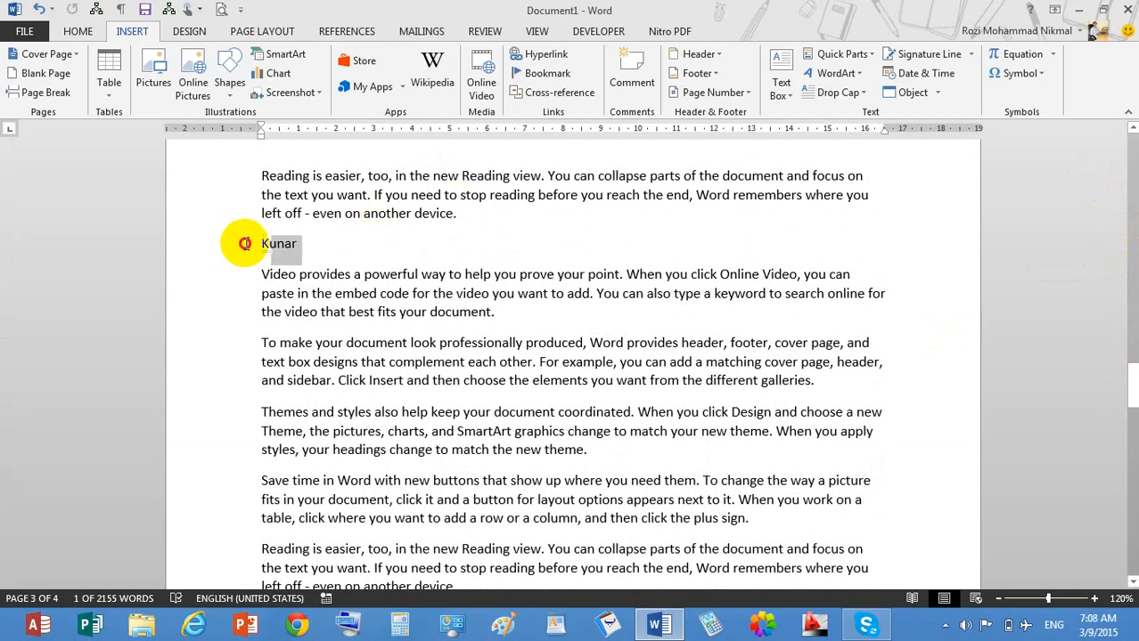
pyautogui.click(543, 73)
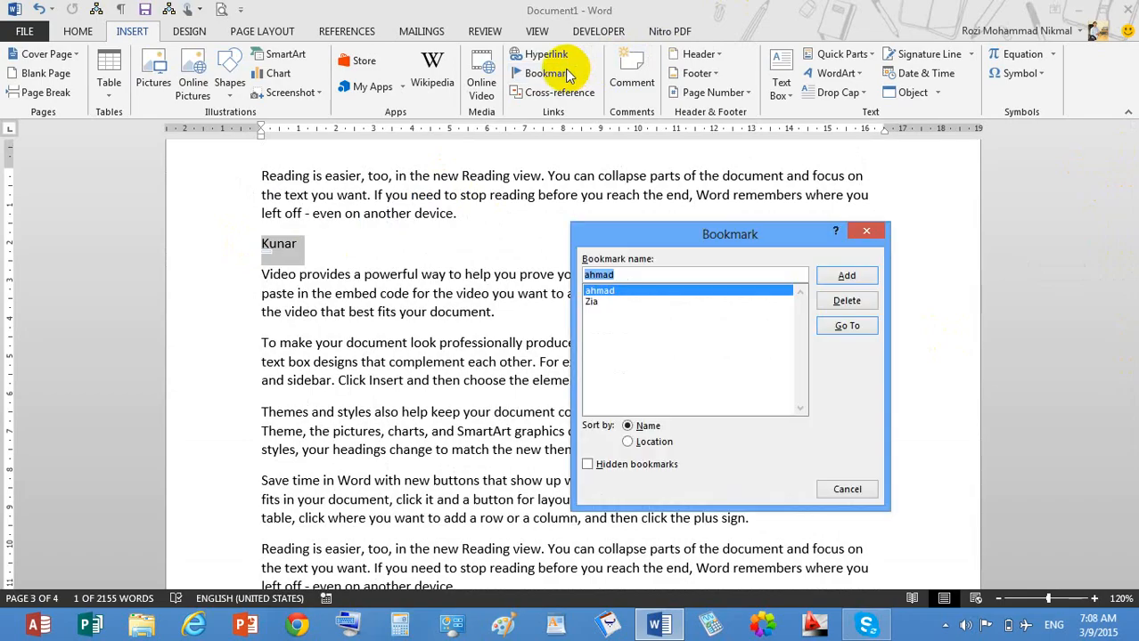
pyautogui.write('Kunar')
pyautogui.press('Return')
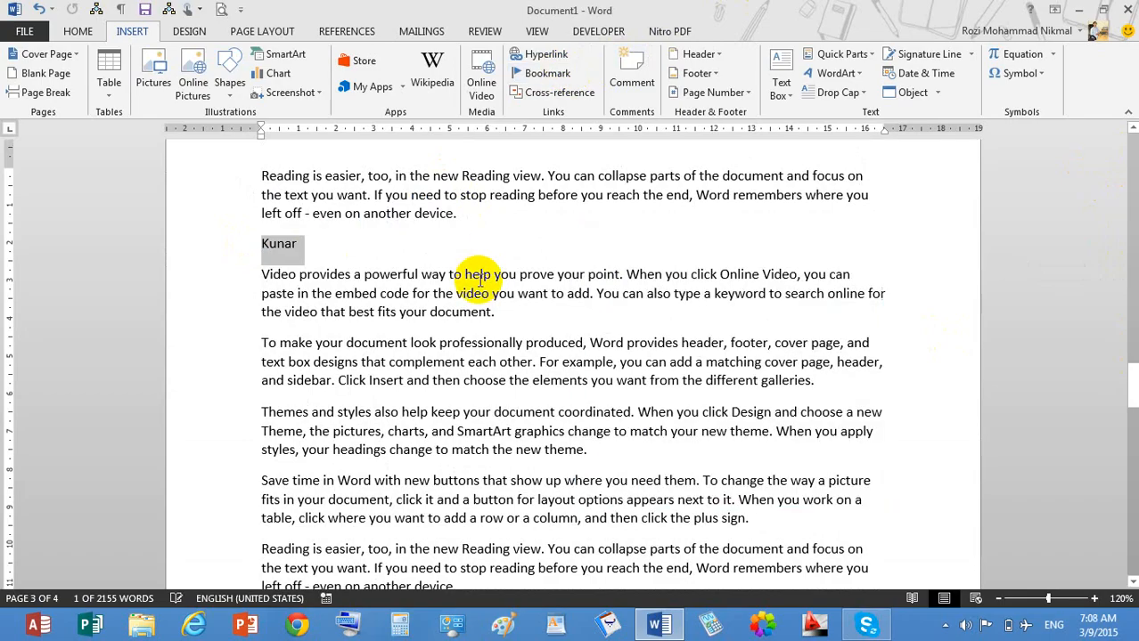
pyautogui.moveTo(1124, 397); pyautogui.dragTo(1128, 469)
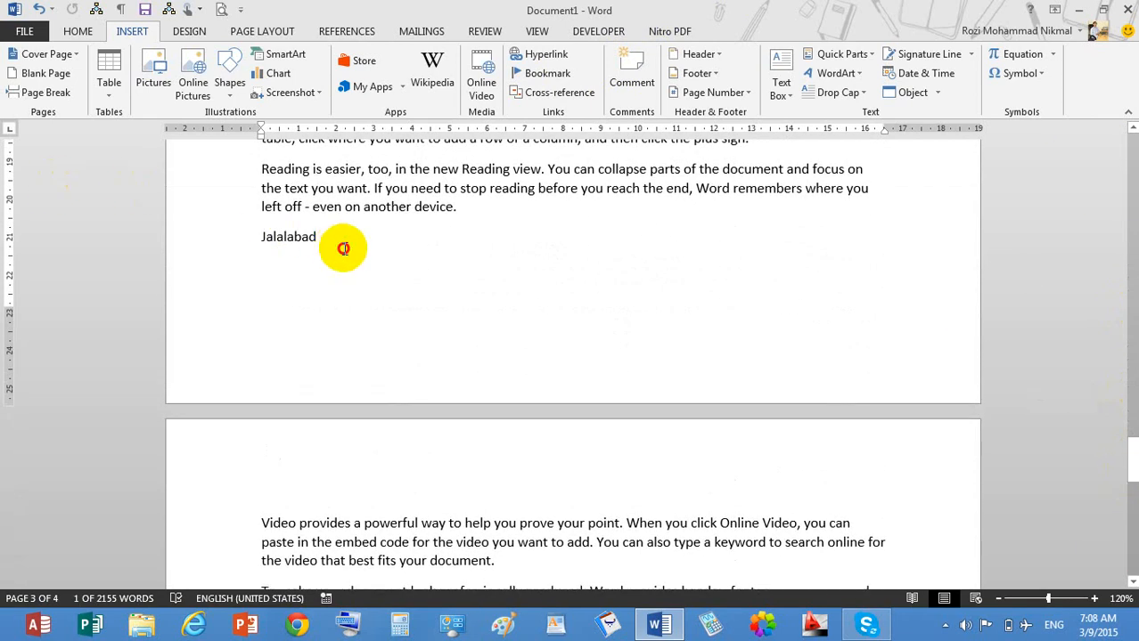
pyautogui.moveTo(338, 246); pyautogui.dragTo(224, 259)
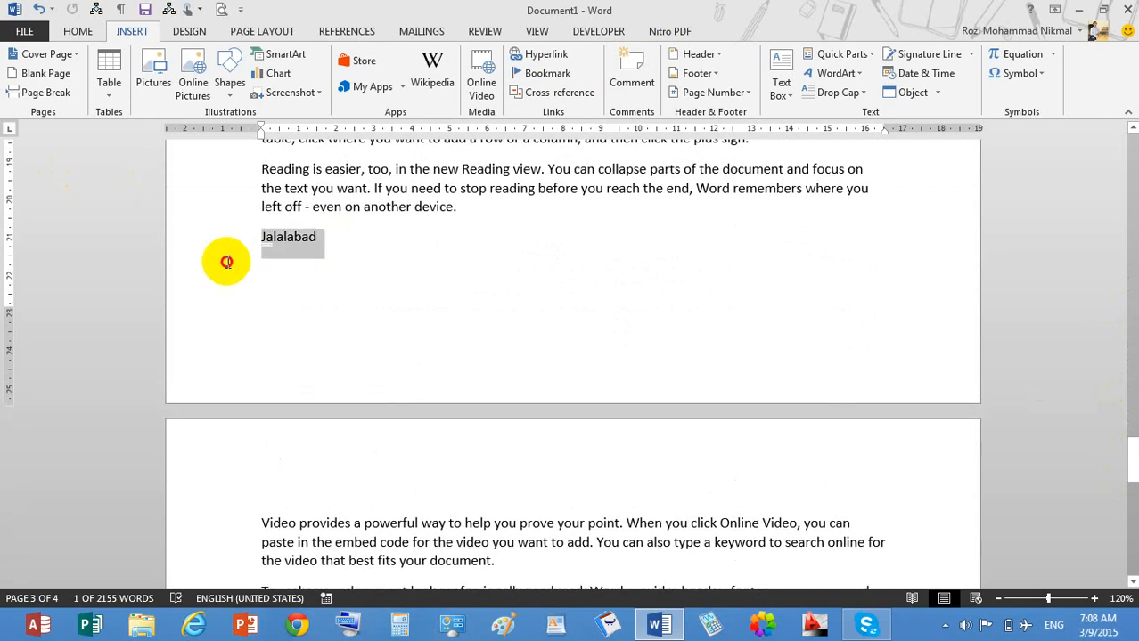
pyautogui.click(527, 74)
pyautogui.write('omer')
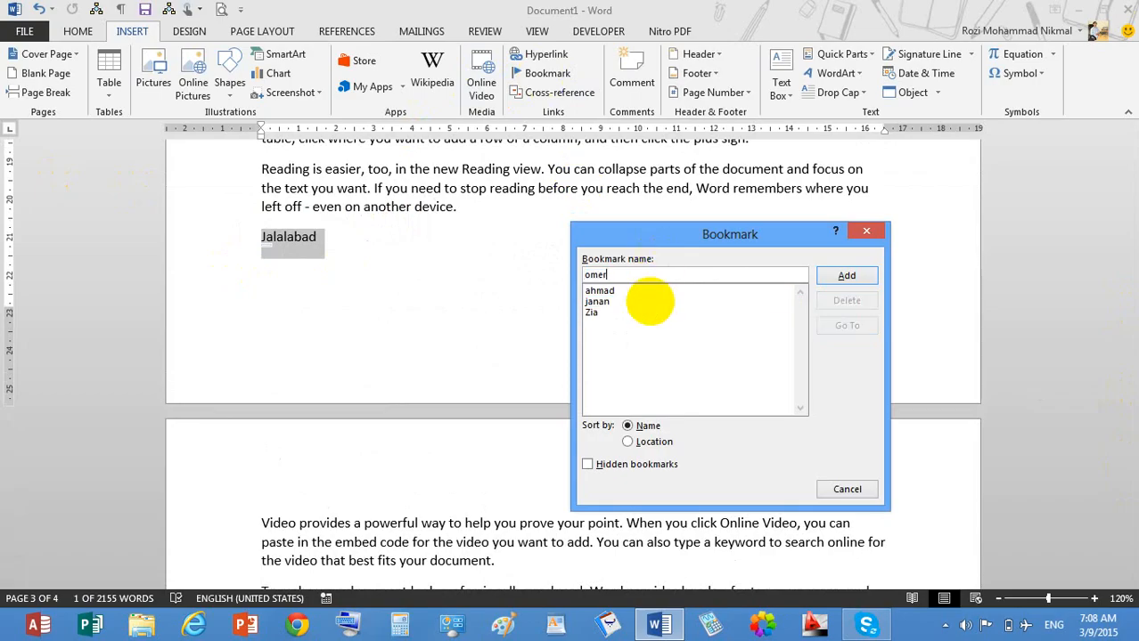
pyautogui.press('Return')
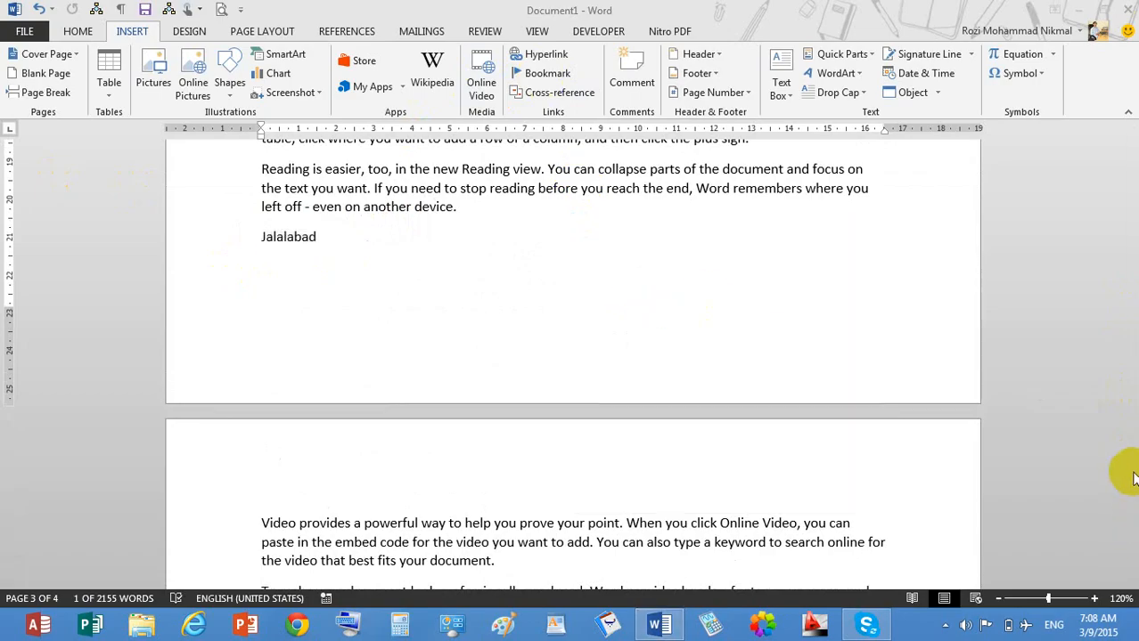
pyautogui.click(717, 368)
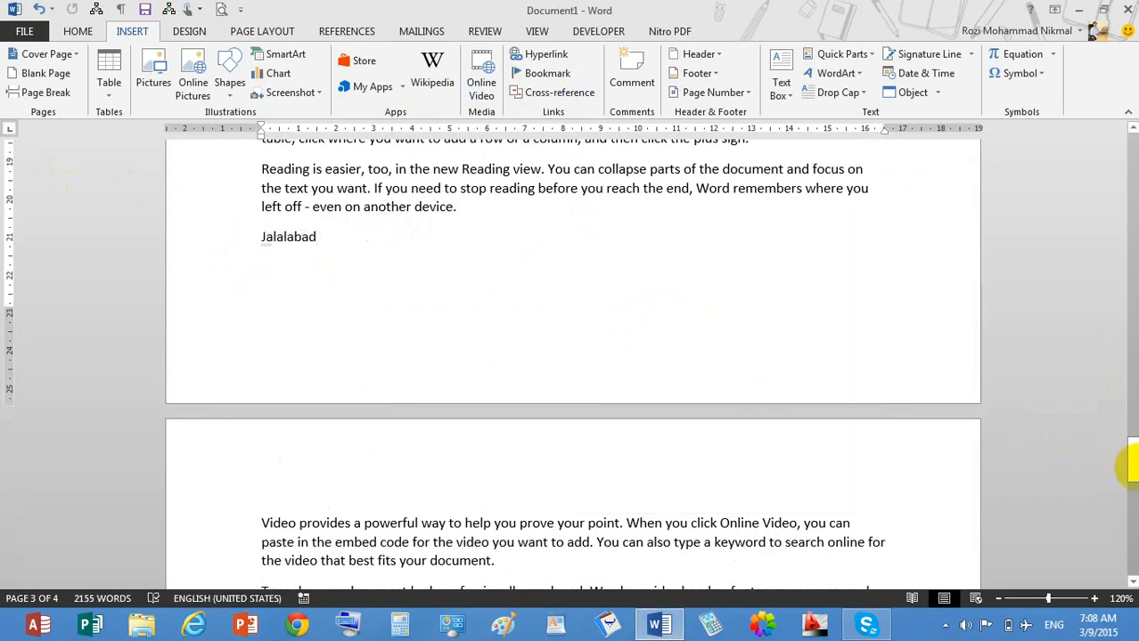
pyautogui.moveTo(1132, 472); pyautogui.dragTo(594, 326)
pyautogui.click(593, 326)
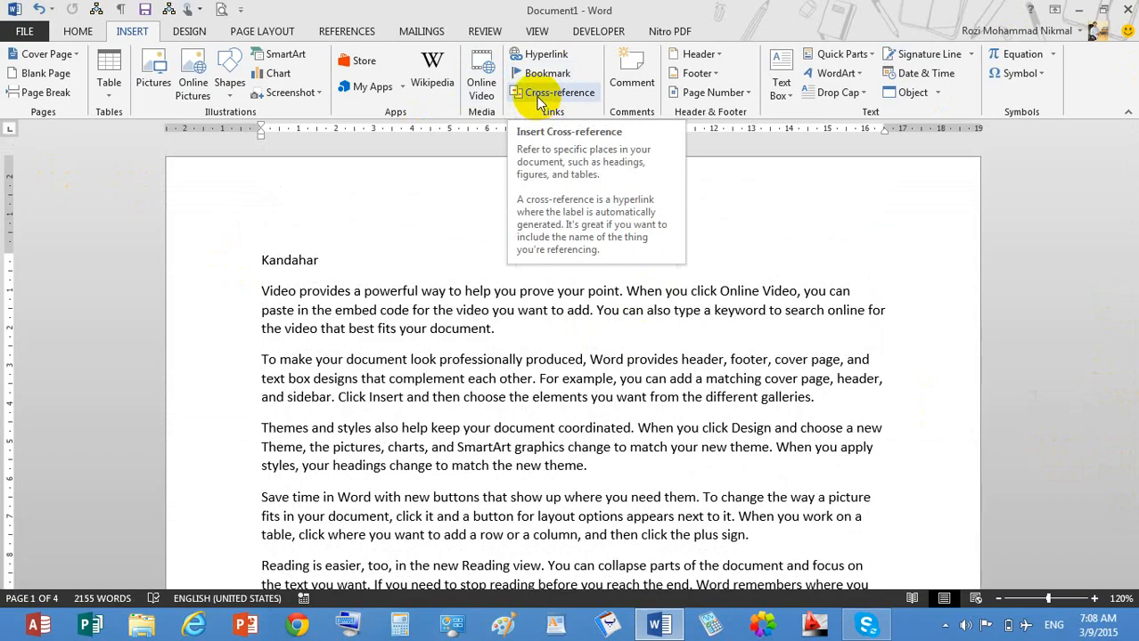
# Use the Bookmark dialog to jump to the Kandahar heading, then to the Kunar heading.
pyautogui.click(557, 77)
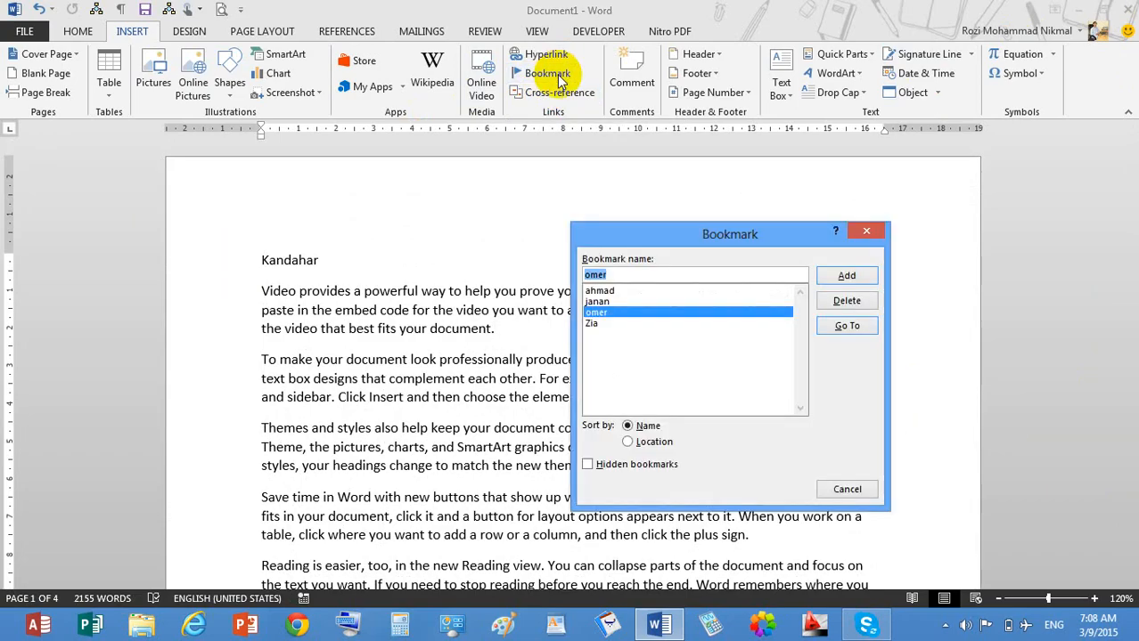
pyautogui.click(594, 323)
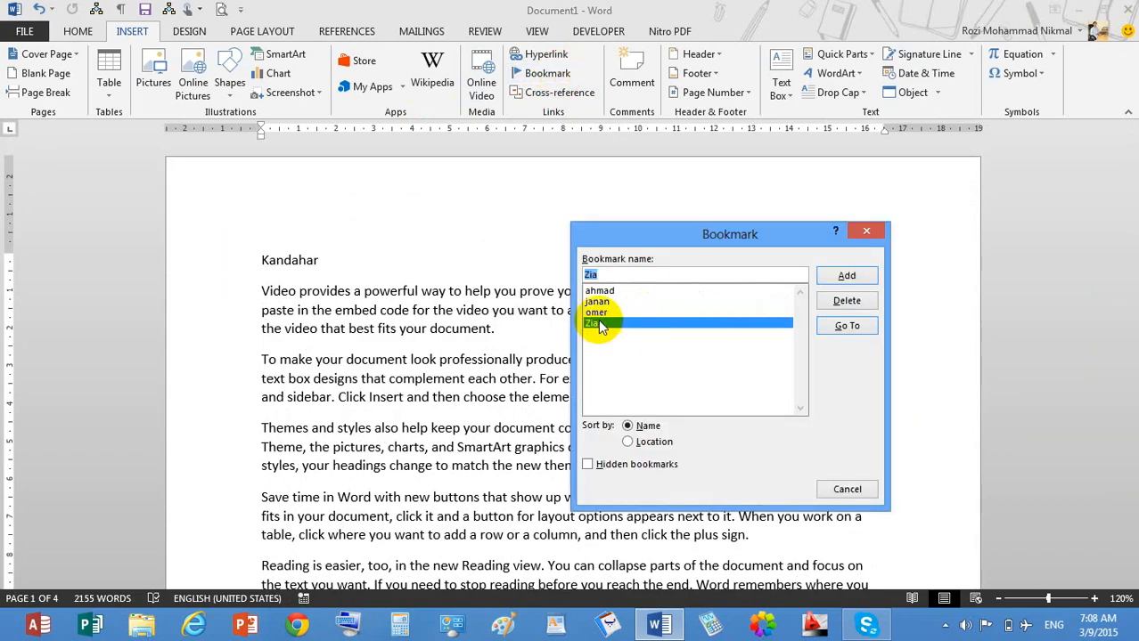
pyautogui.click(847, 325)
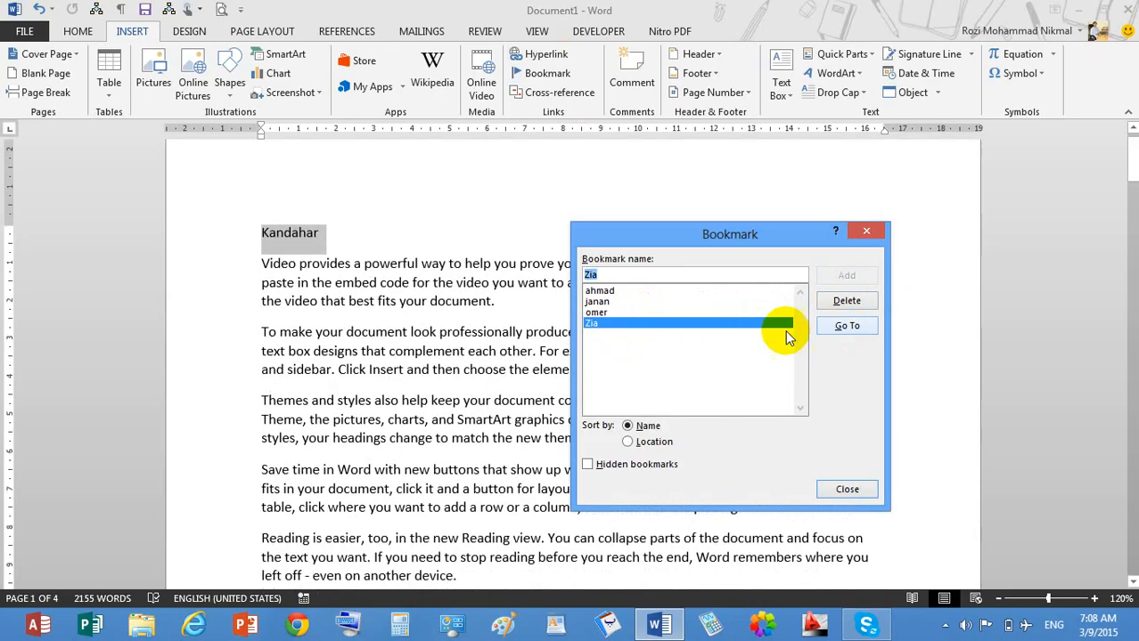
pyautogui.click(597, 302)
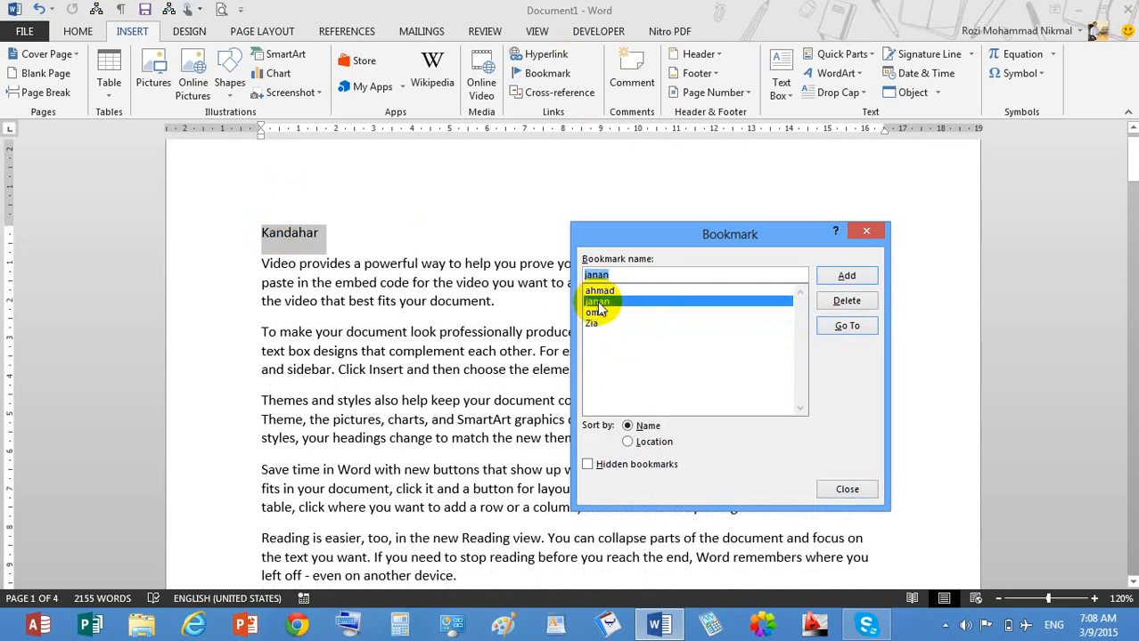
pyautogui.click(847, 326)
pyautogui.click(847, 489)
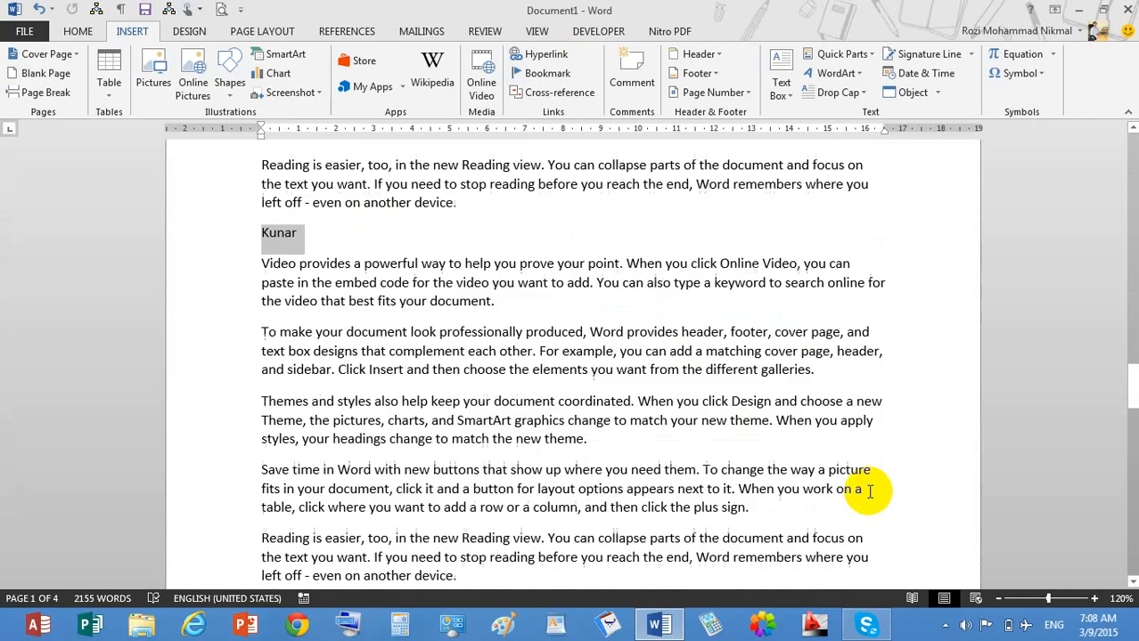
# Open and dismiss the Cross-reference dialog, then jump to the Kabul bookmark.
pyautogui.click(380, 283)
pyautogui.click(559, 92)
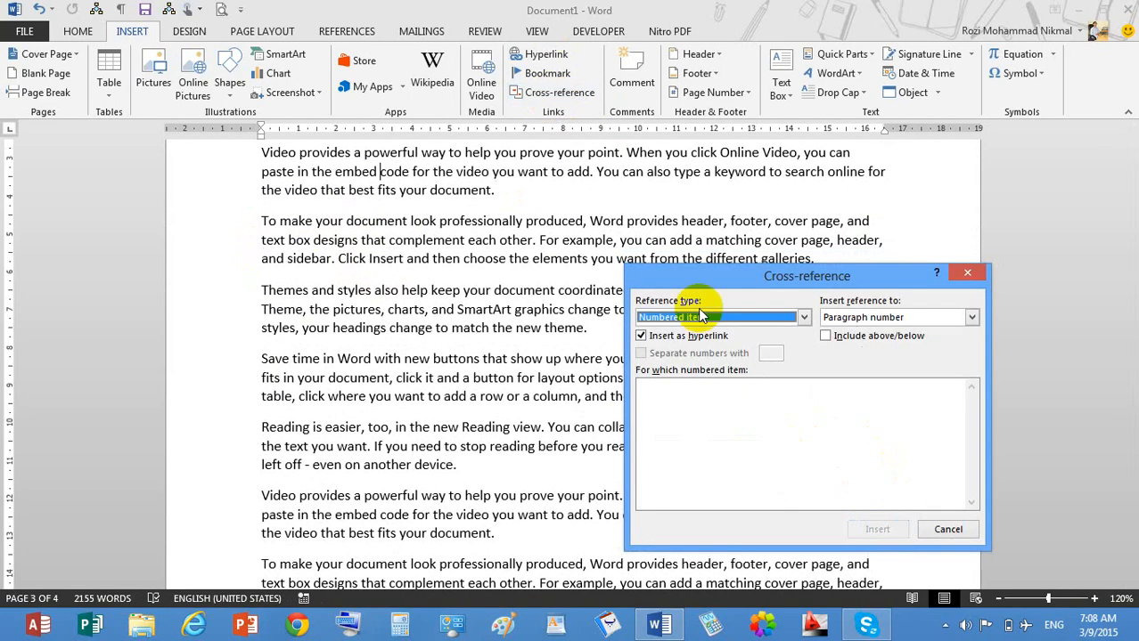
pyautogui.click(946, 529)
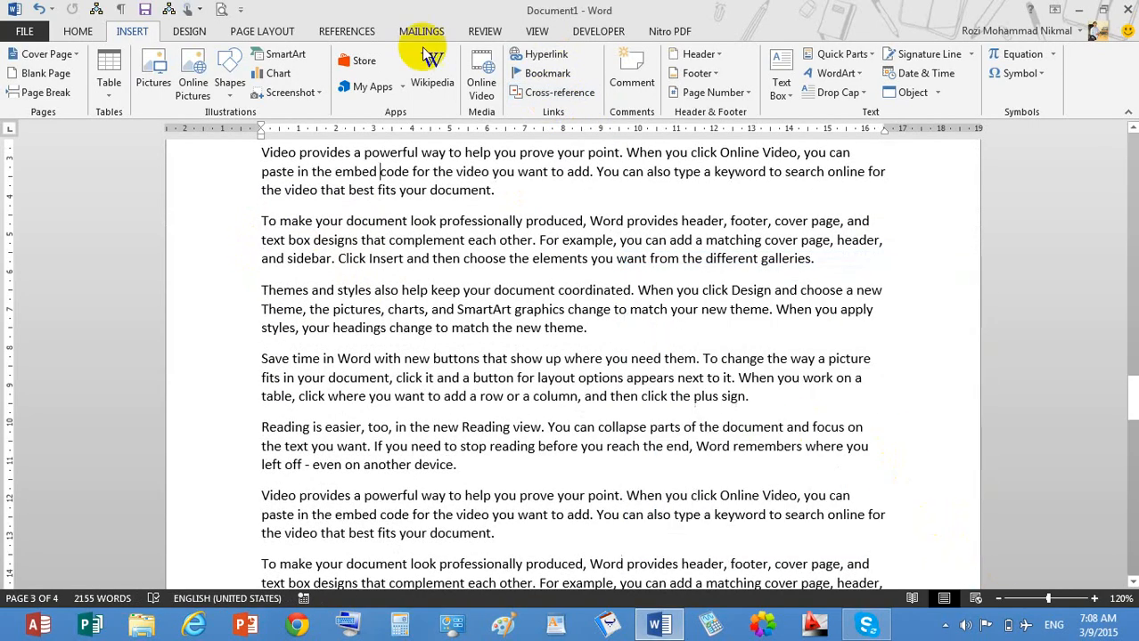
pyautogui.click(538, 78)
pyautogui.click(597, 290)
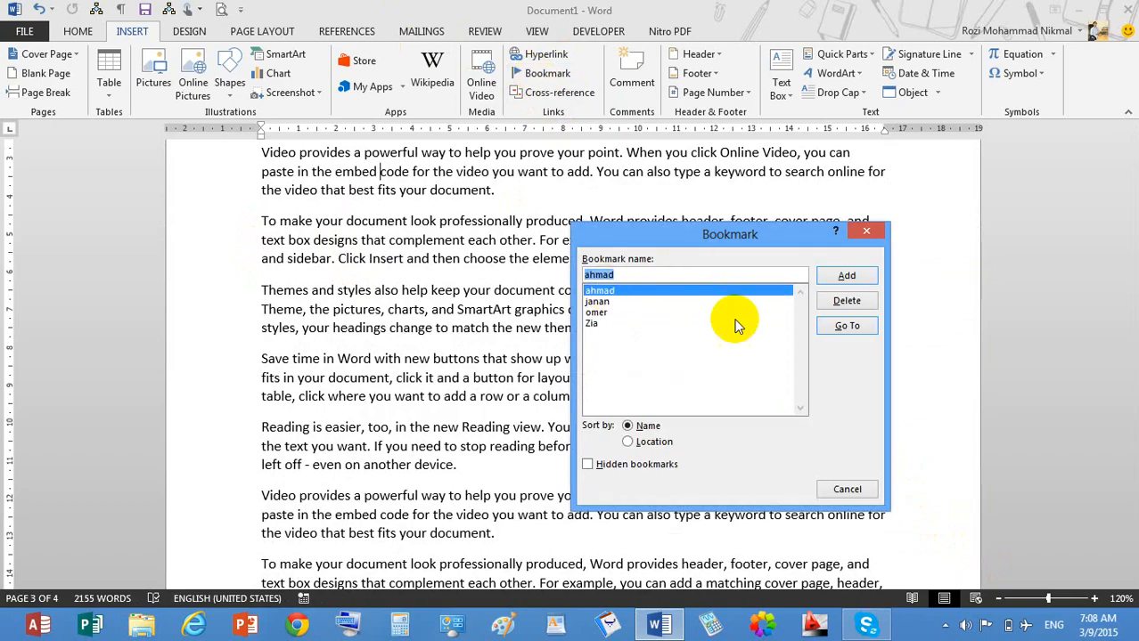
pyautogui.click(829, 328)
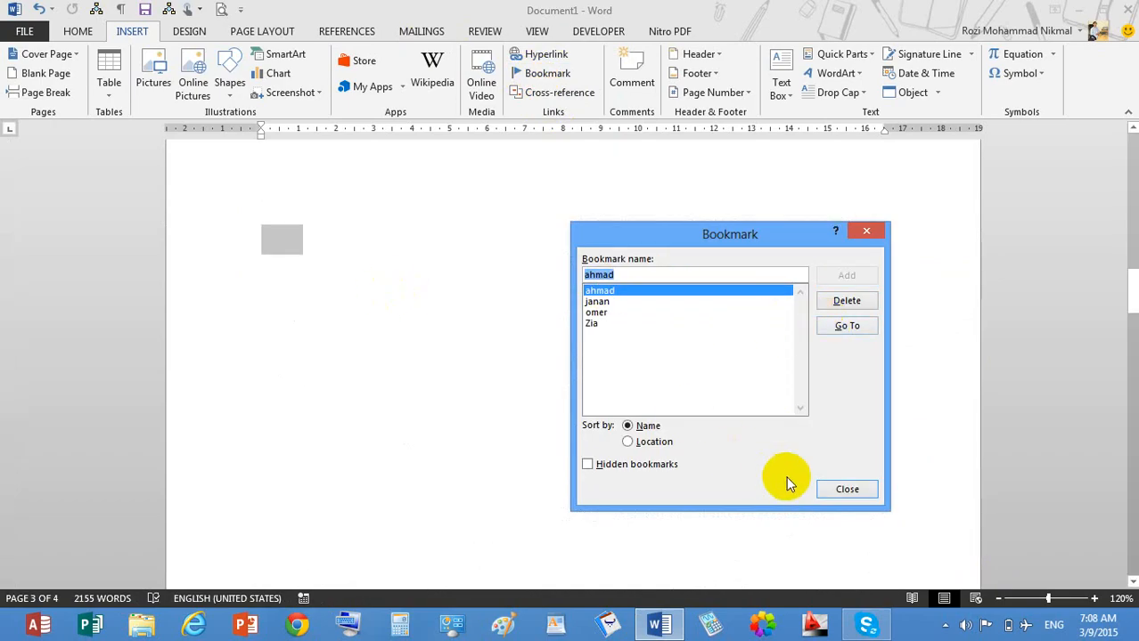
pyautogui.click(844, 491)
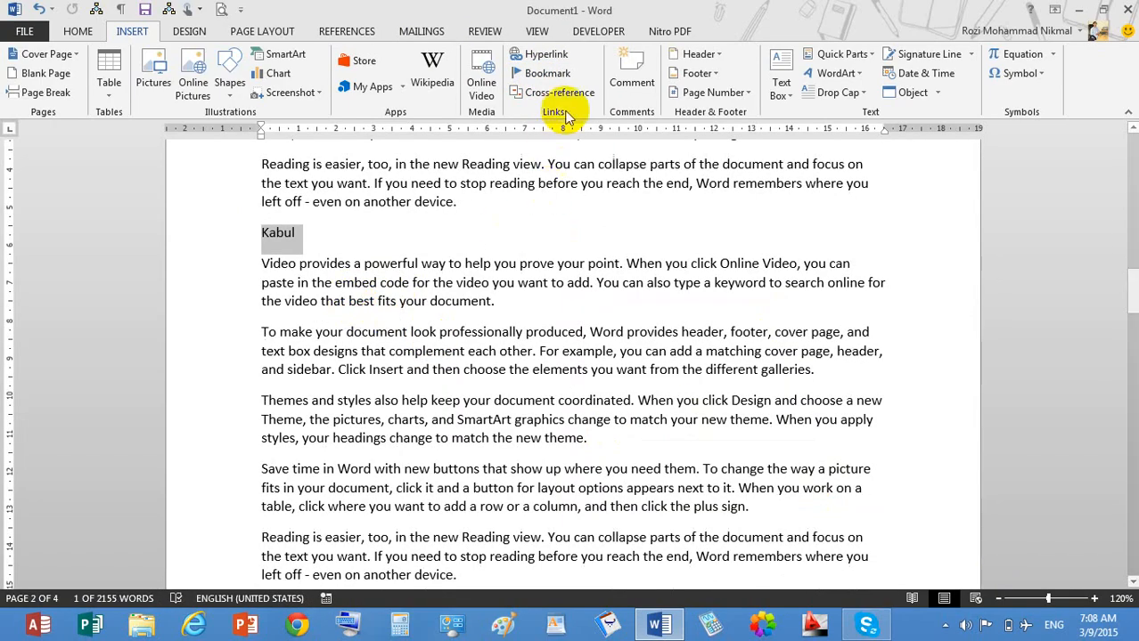
pyautogui.click(560, 74)
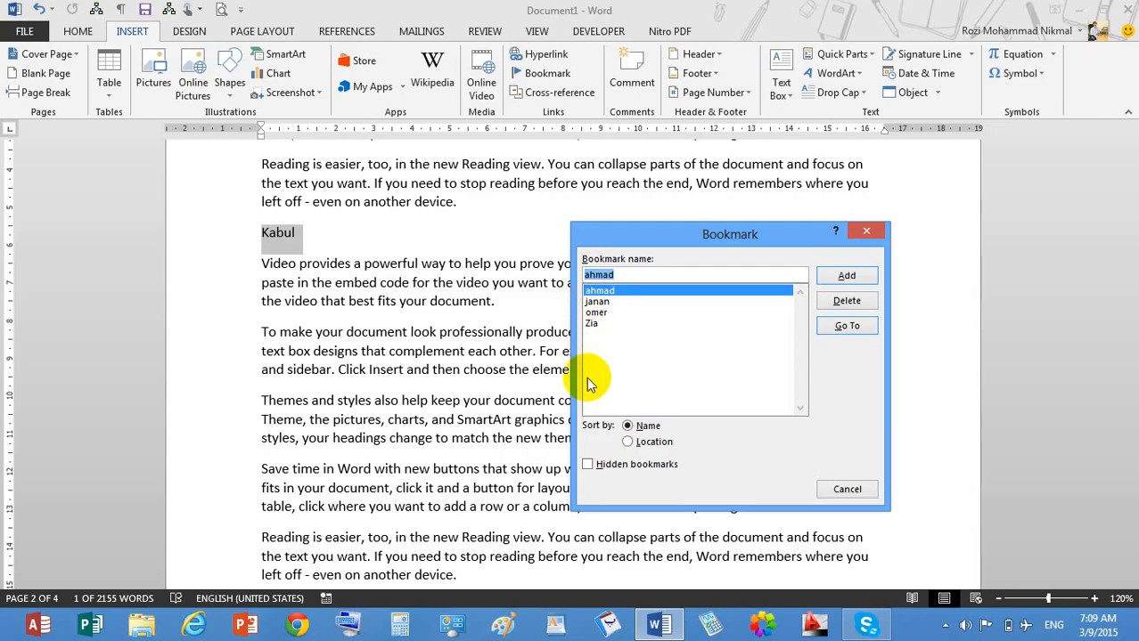
# Sort the bookmark list by Location, close it, and scroll back toward page 1.
pyautogui.click(640, 448)
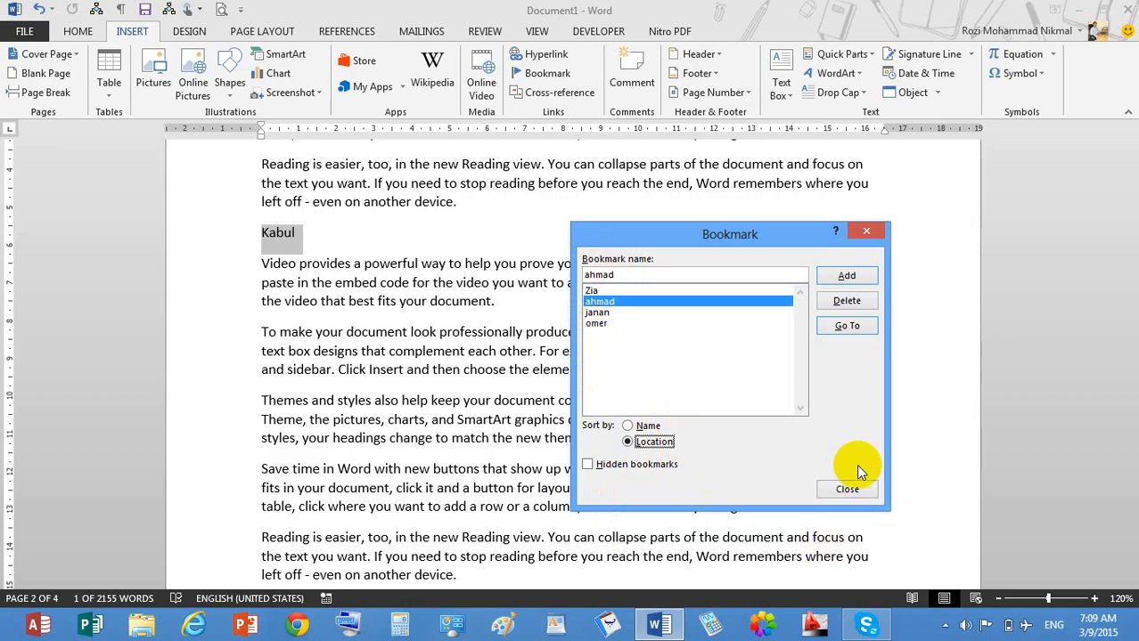
pyautogui.click(846, 490)
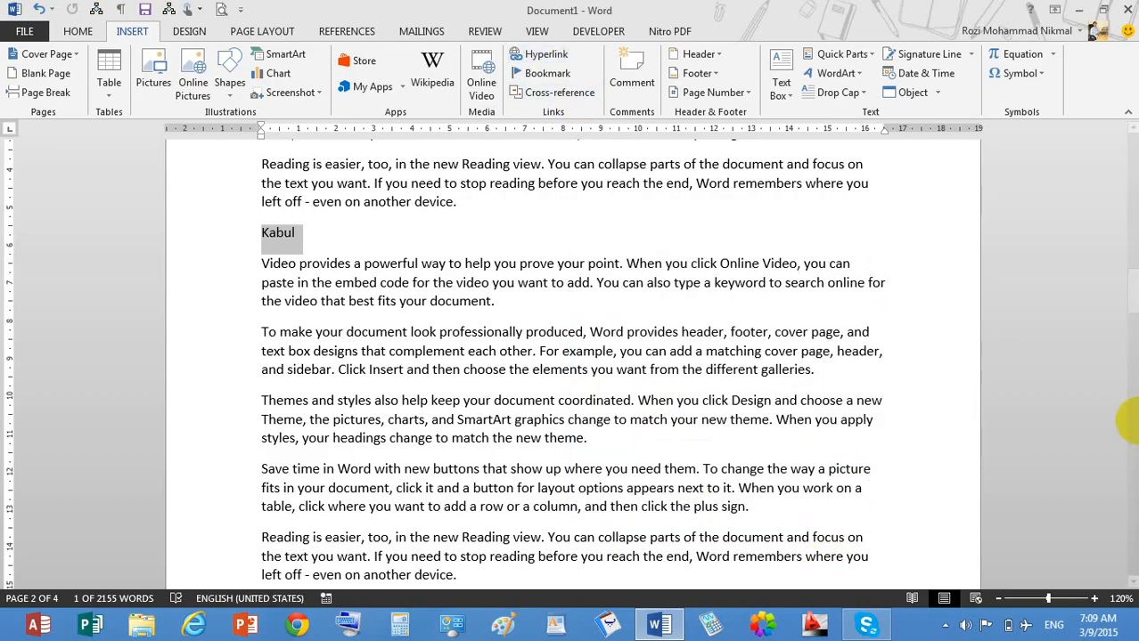
pyautogui.moveTo(1131, 287); pyautogui.dragTo(1130, 73)
pyautogui.click(394, 210)
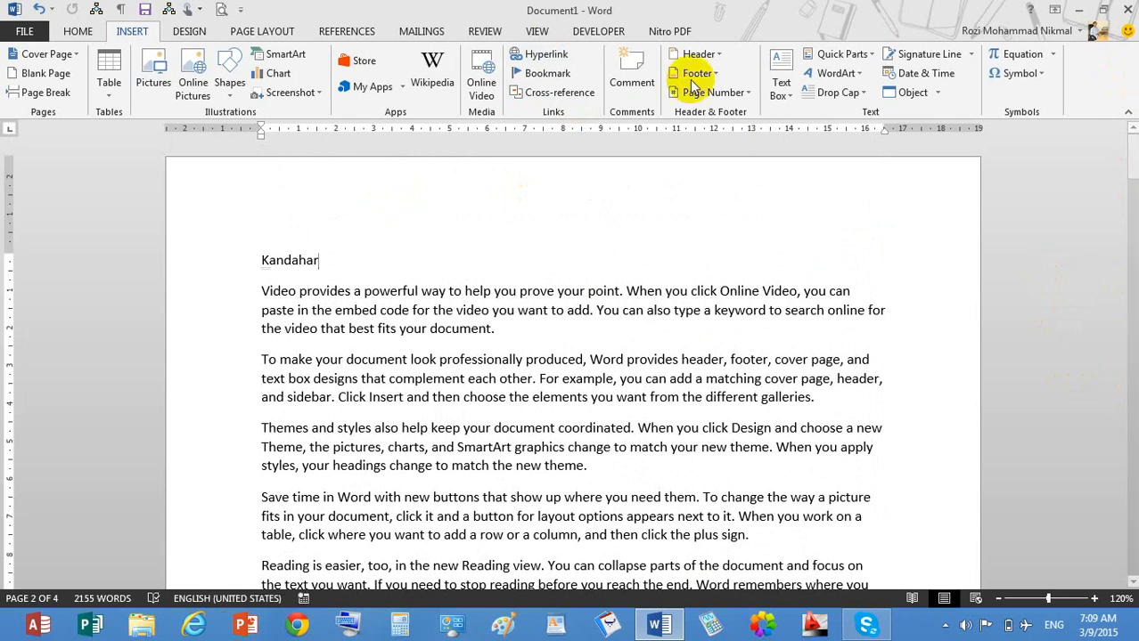
pyautogui.click(536, 56)
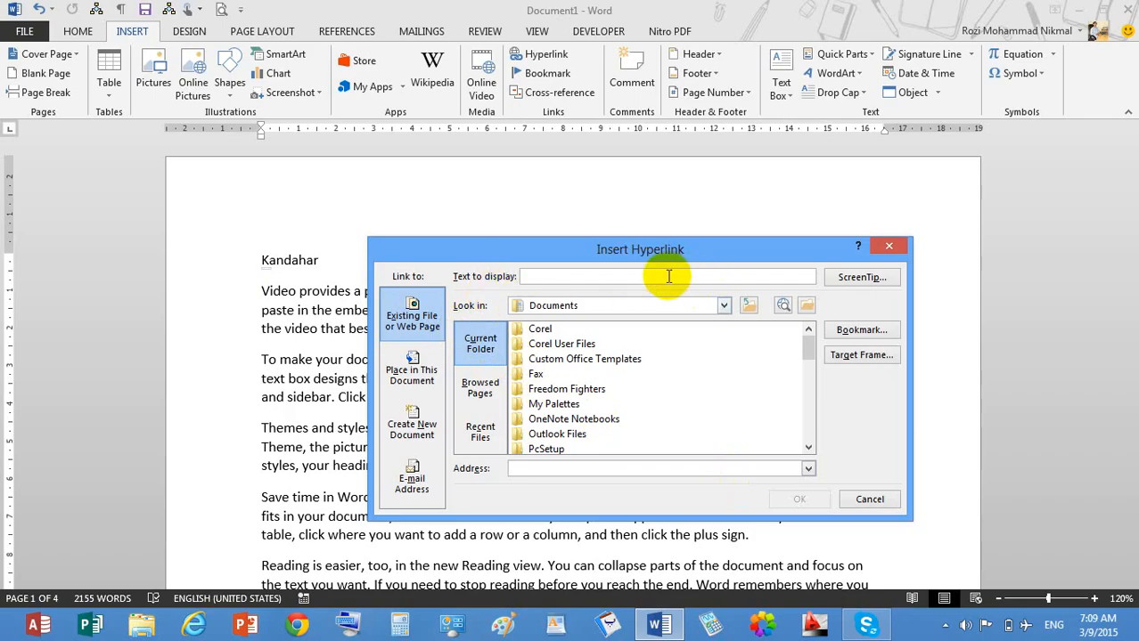
pyautogui.click(723, 306)
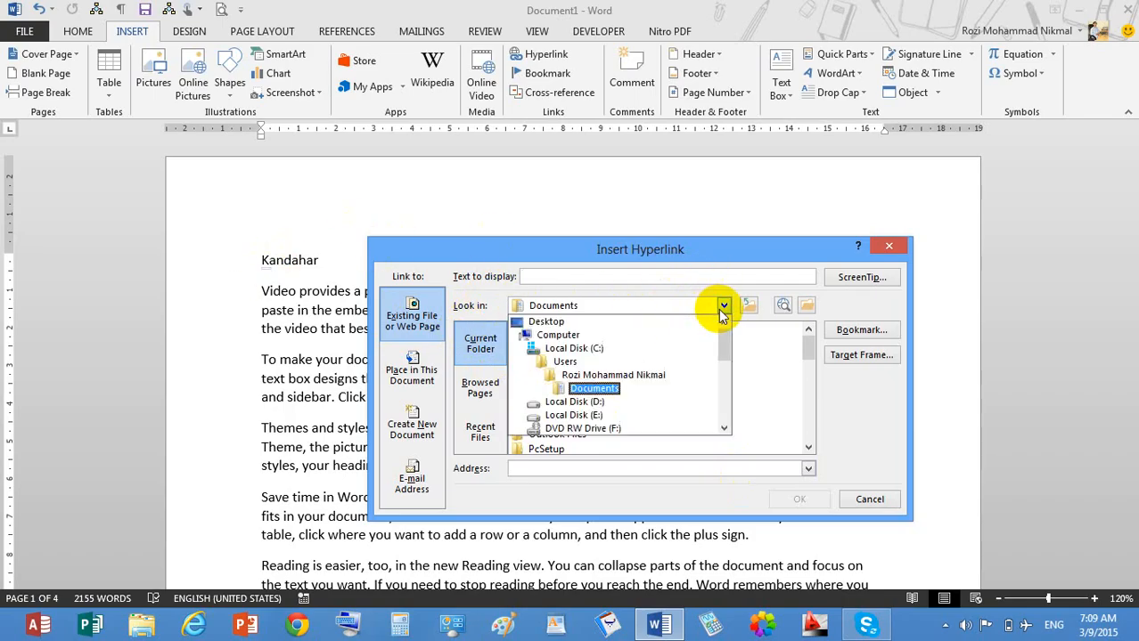
pyautogui.click(628, 322)
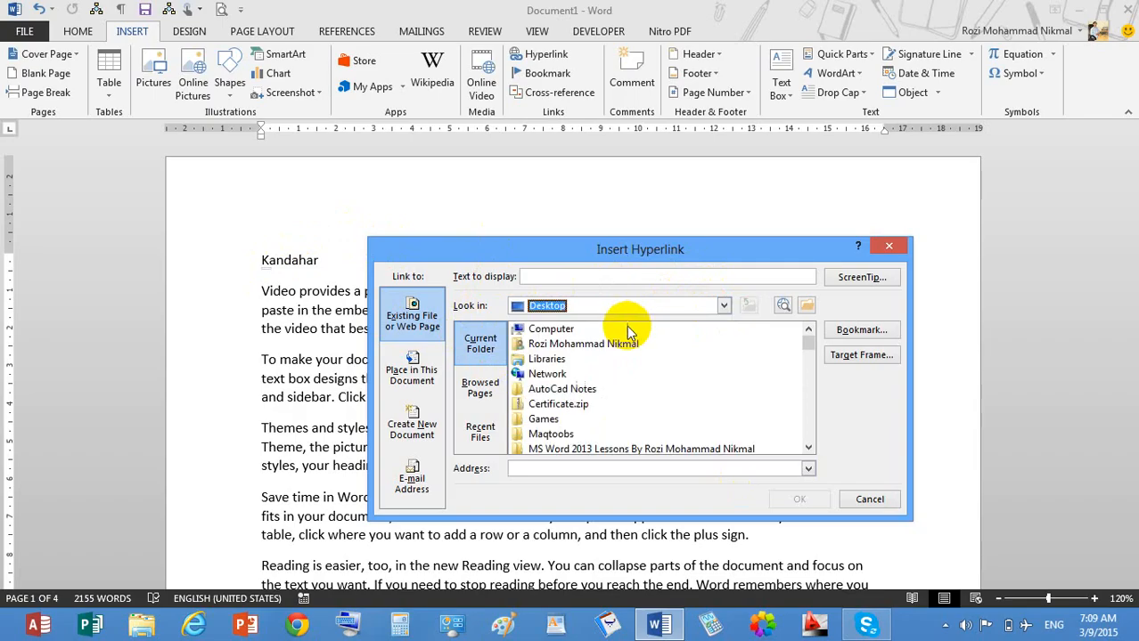
pyautogui.click(540, 420)
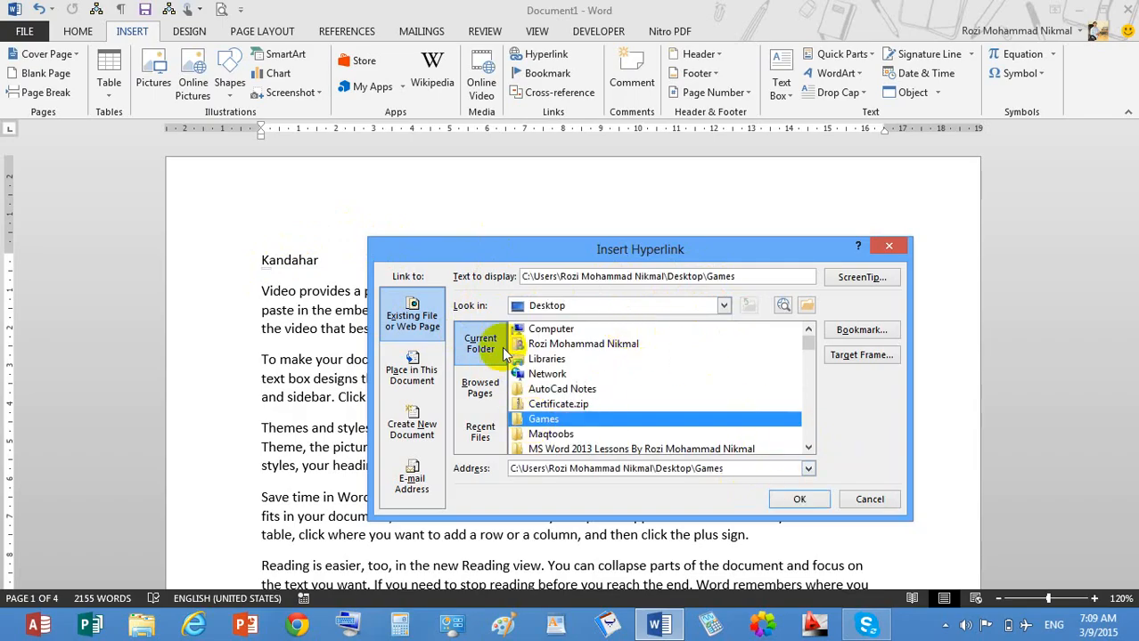
pyautogui.click(509, 402)
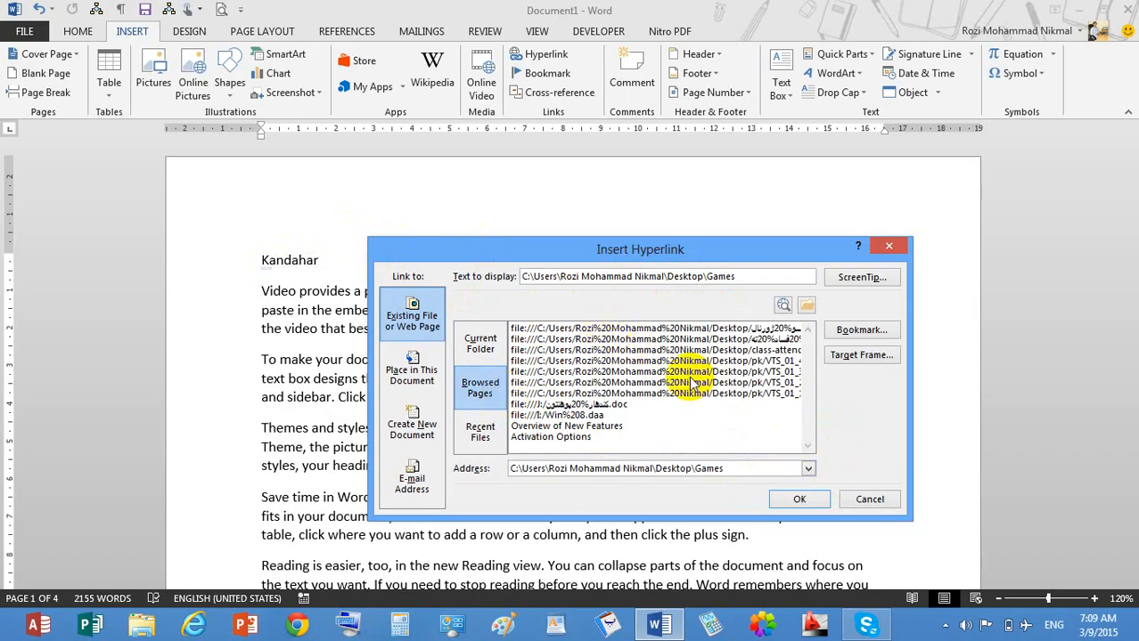
pyautogui.click(597, 393)
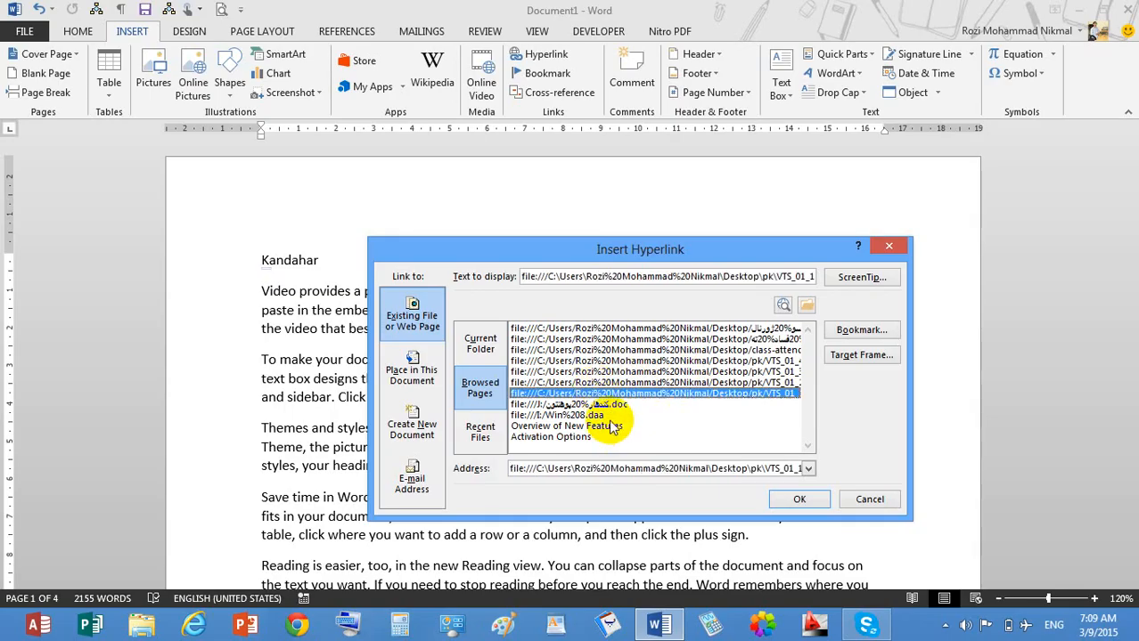
pyautogui.click(599, 404)
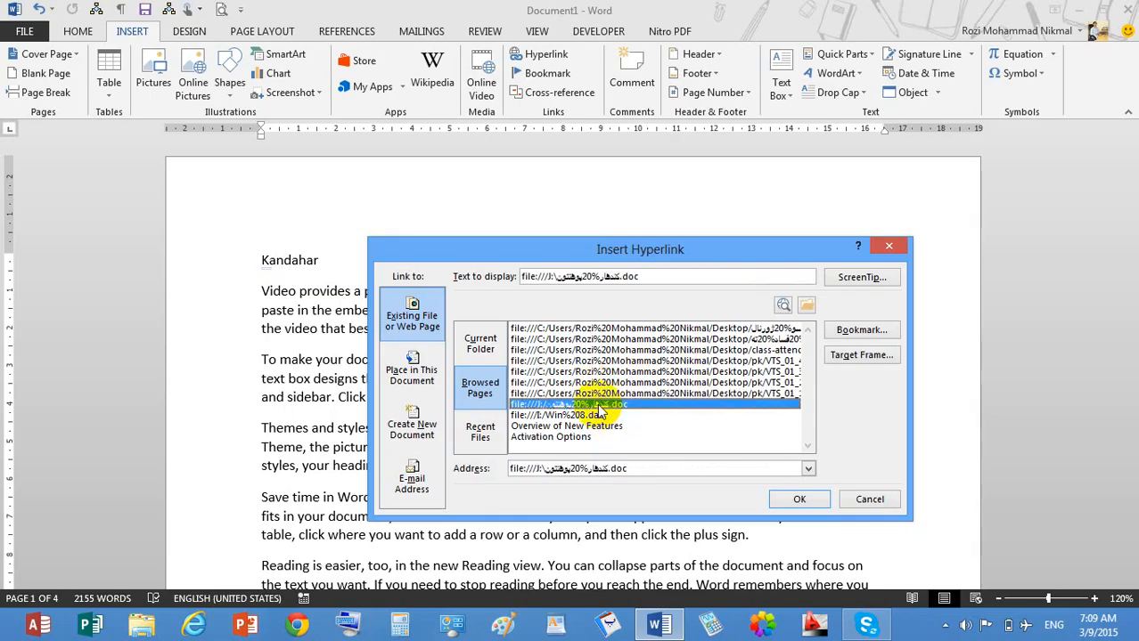
pyautogui.click(800, 500)
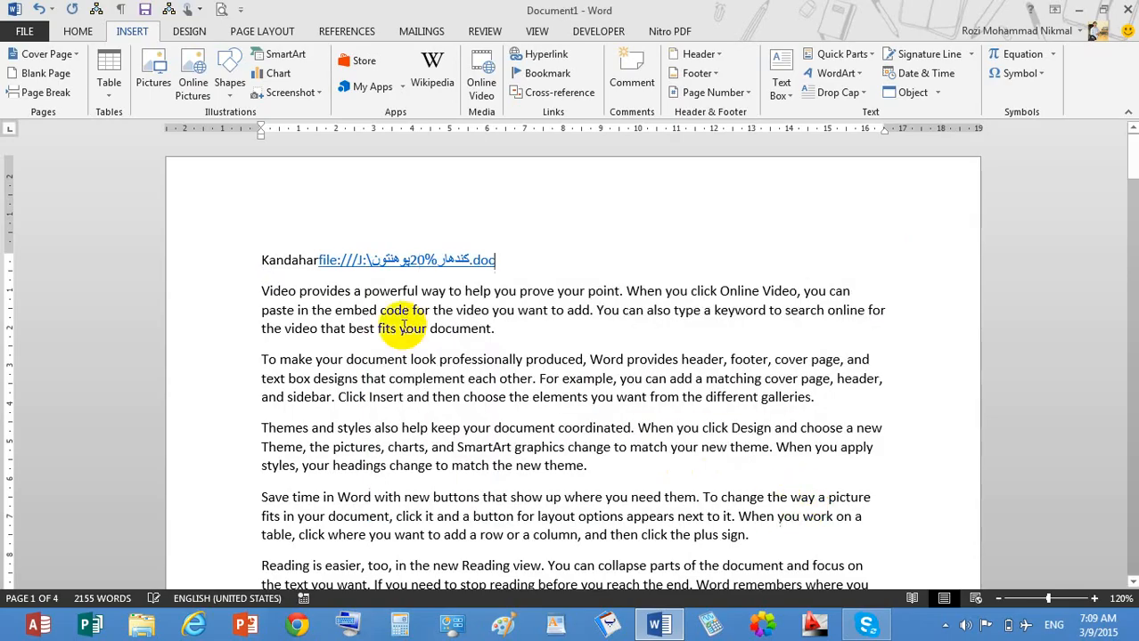
pyautogui.keyDown('ctrl'); pyautogui.click(403, 270); pyautogui.keyUp('ctrl')
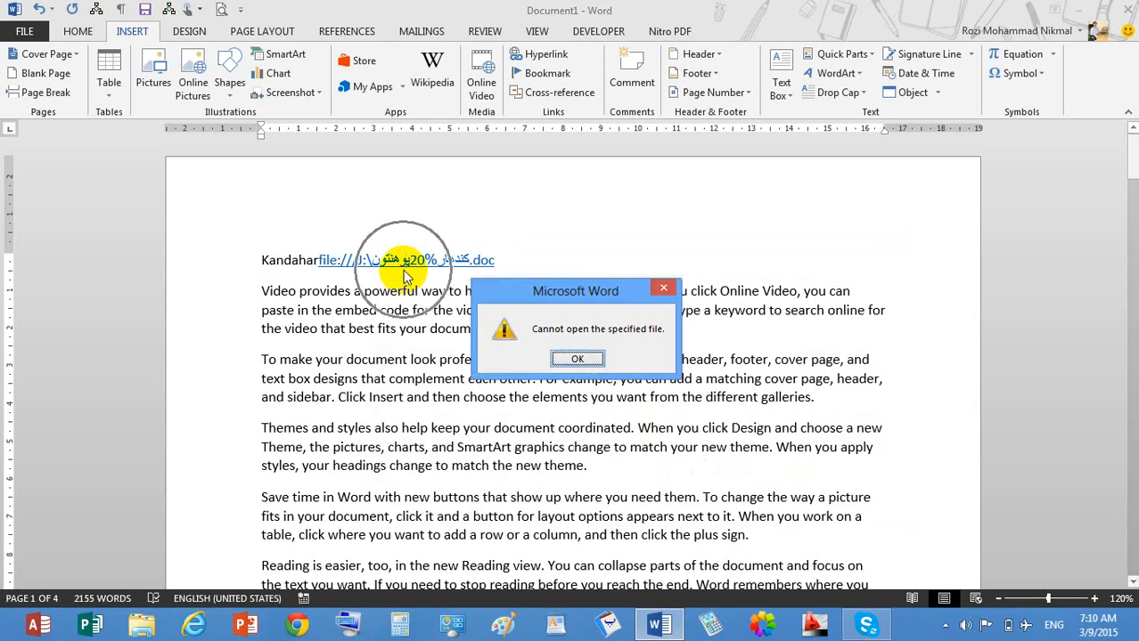
pyautogui.click(588, 361)
pyautogui.moveTo(438, 266); pyautogui.dragTo(479, 264)
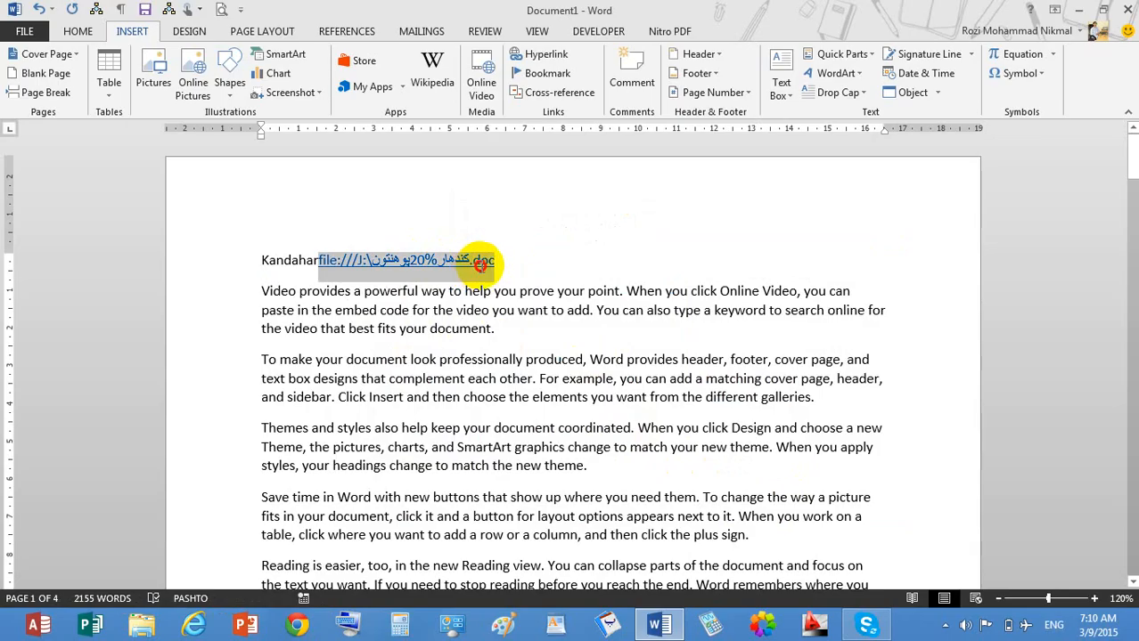
pyautogui.press('Delete')
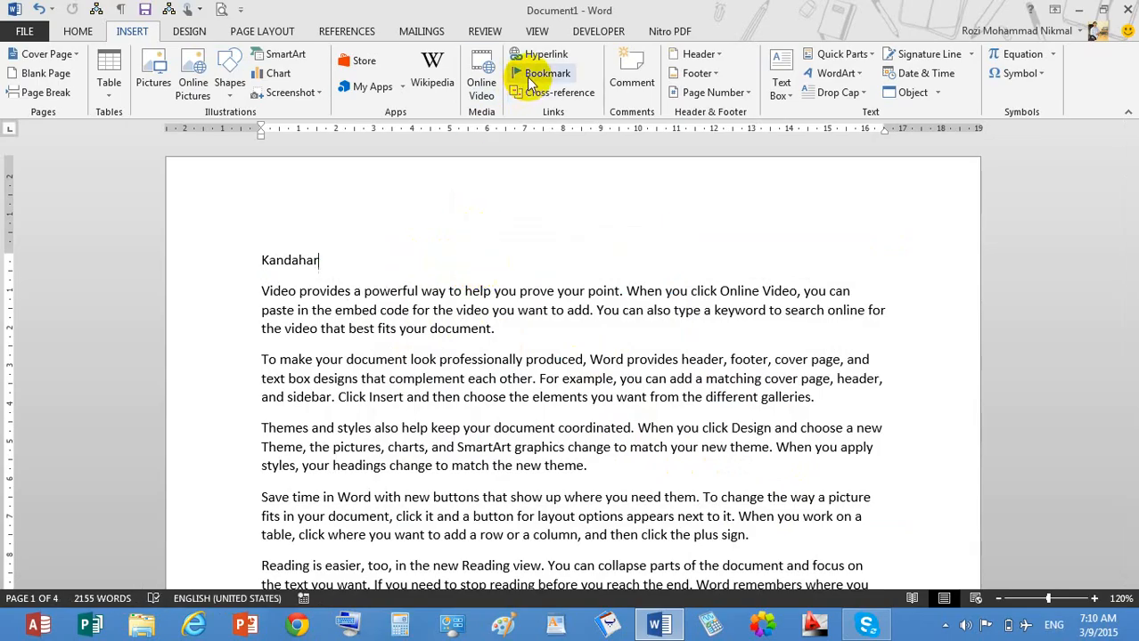
# Link Kandahar to a recently used .xlsx workbook, then follow the link and allow it to open.
pyautogui.click(533, 51)
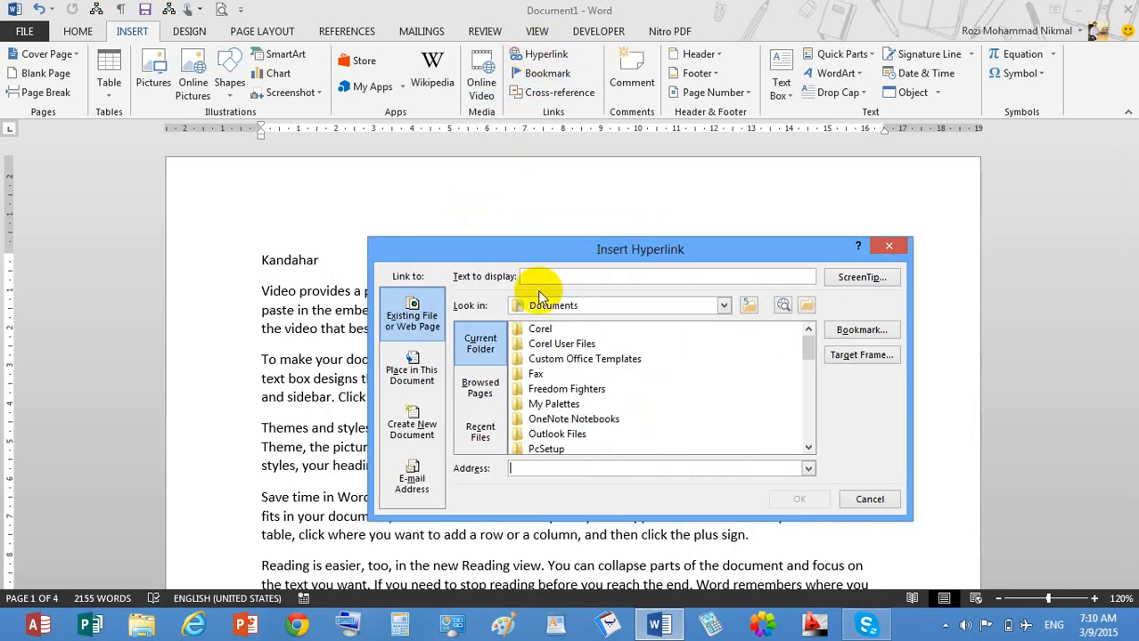
pyautogui.click(481, 432)
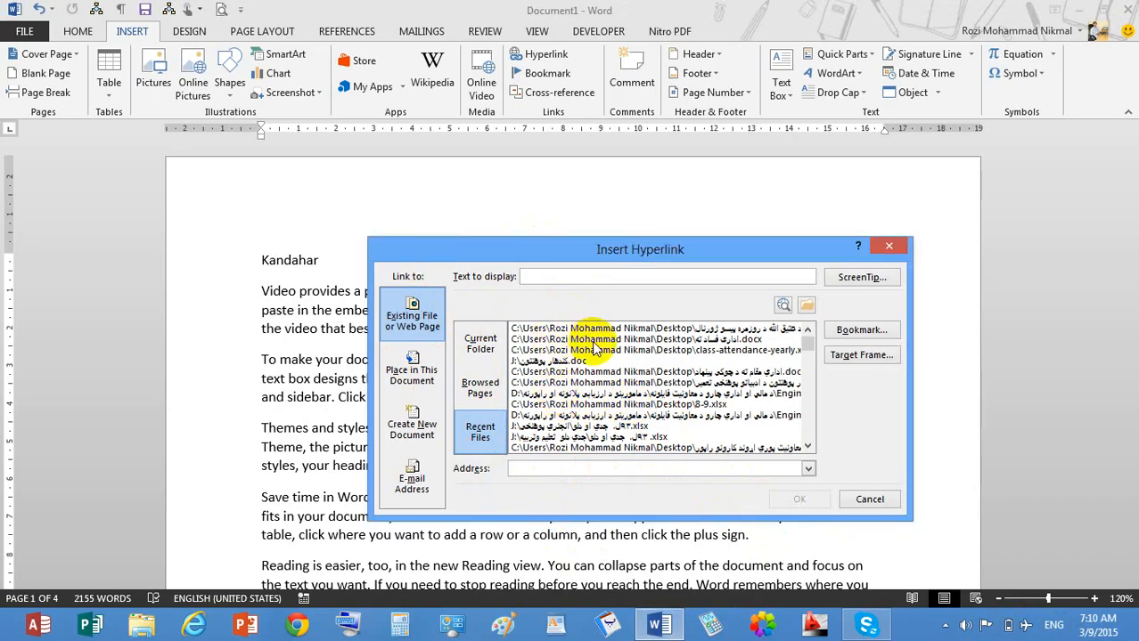
pyautogui.click(719, 340)
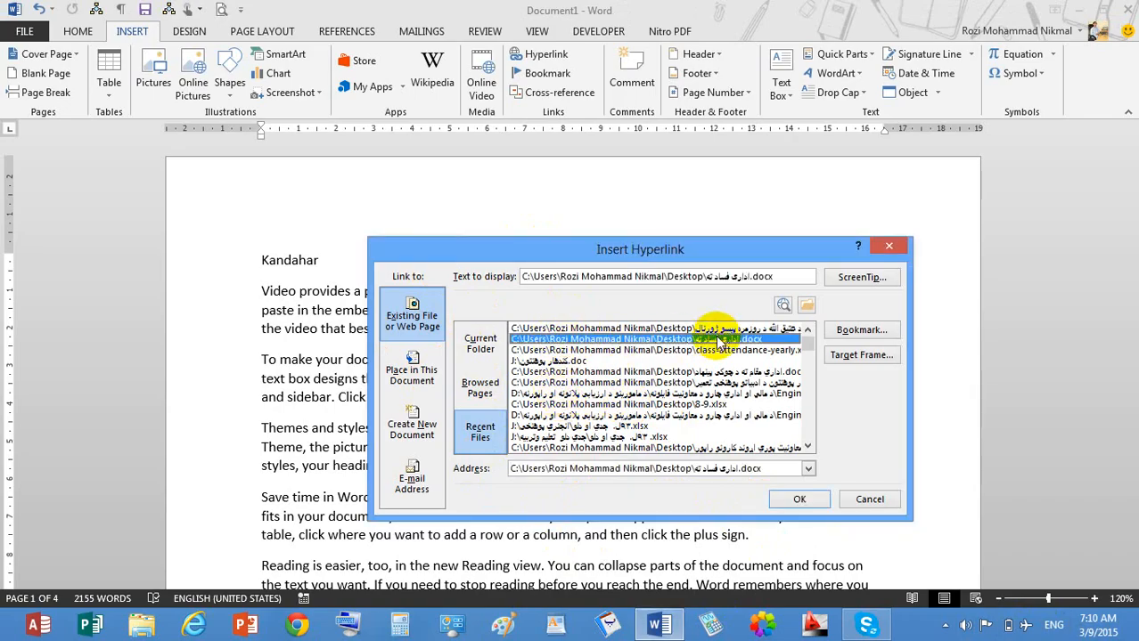
pyautogui.click(729, 329)
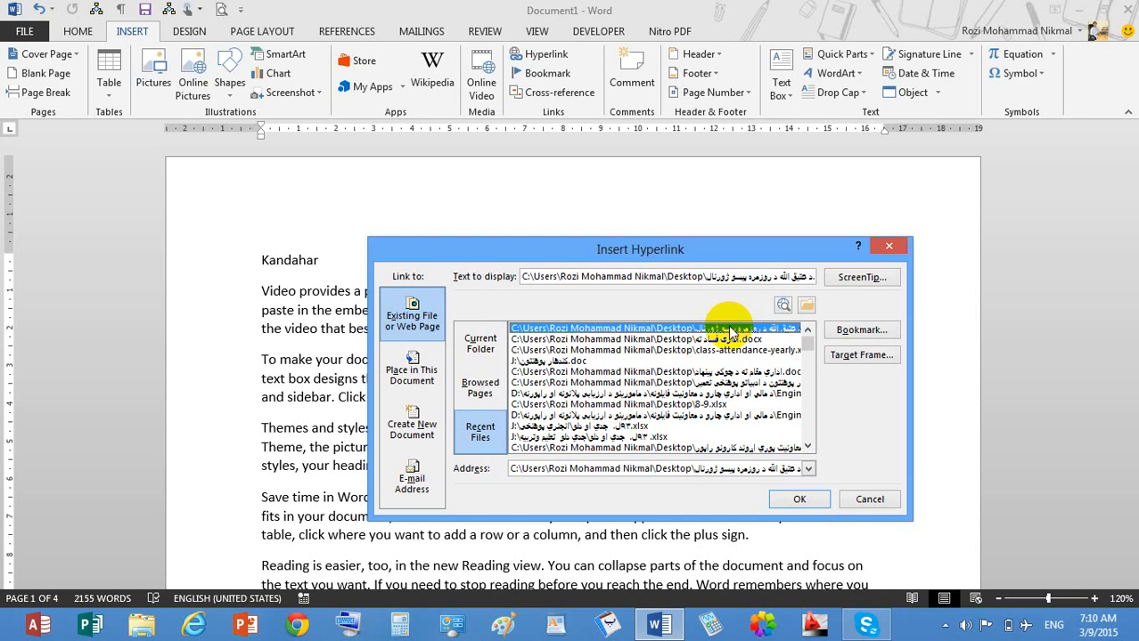
pyautogui.click(724, 339)
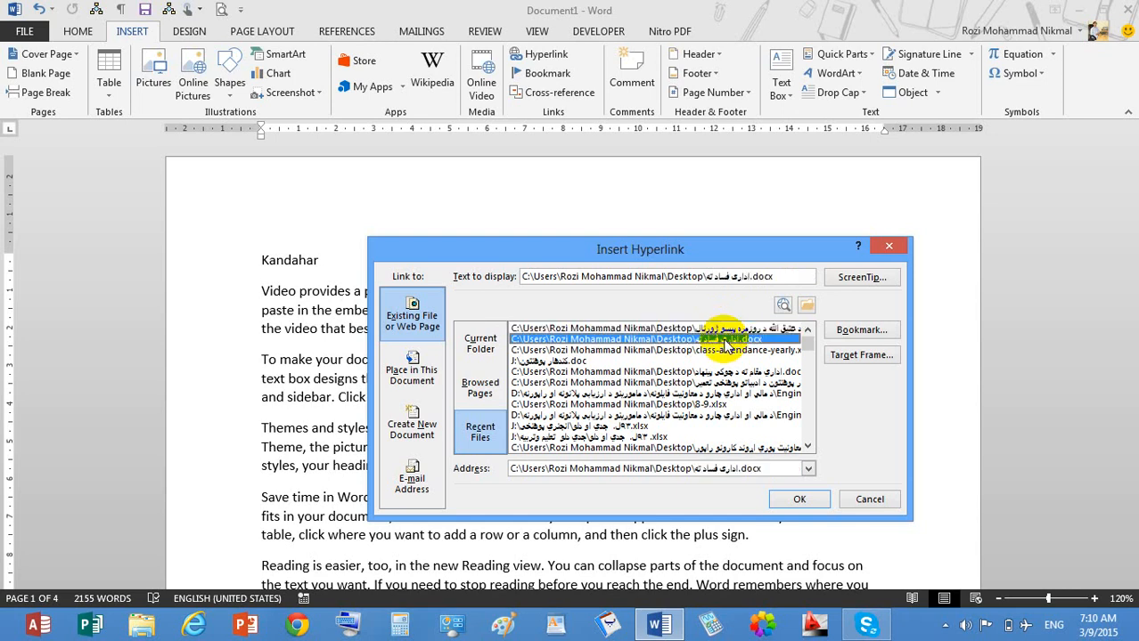
pyautogui.click(729, 329)
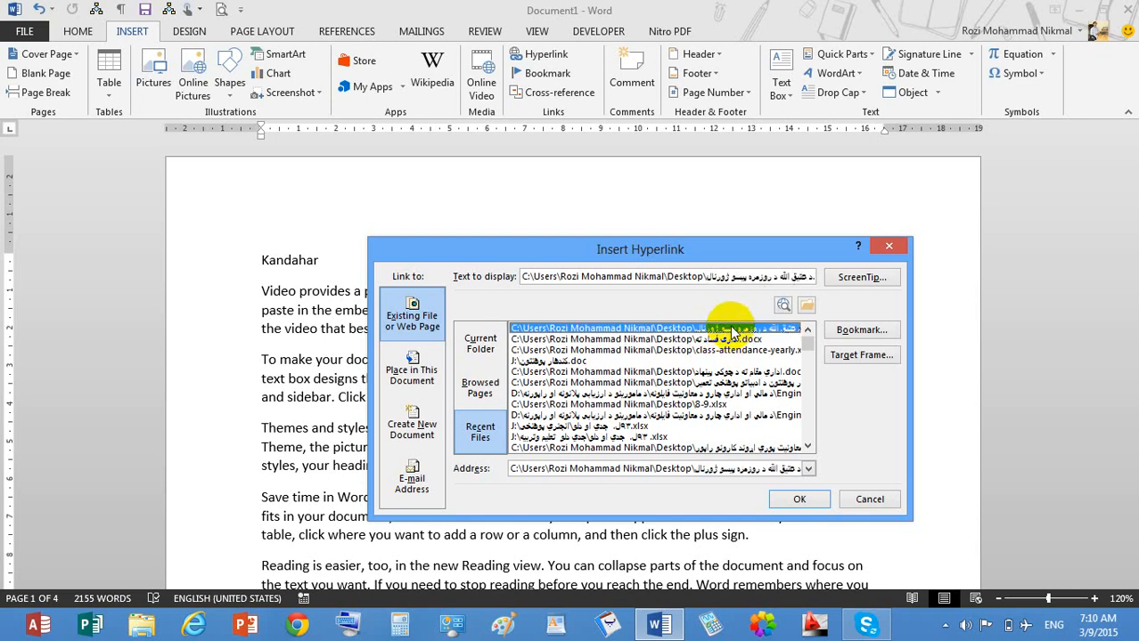
pyautogui.click(799, 499)
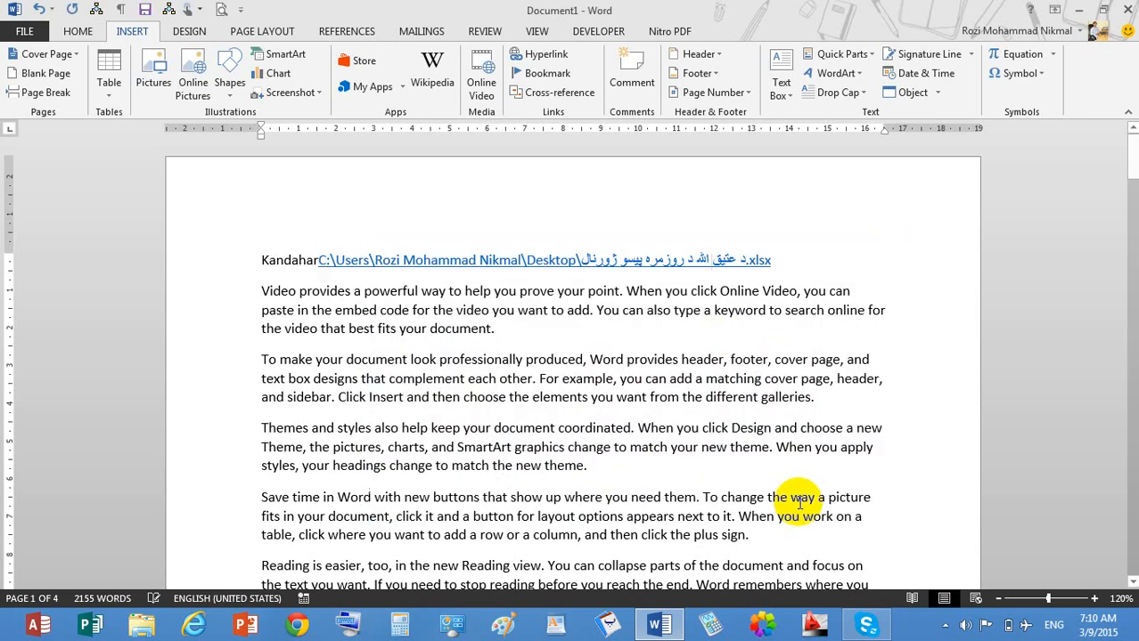
pyautogui.keyDown('ctrl'); pyautogui.click(505, 278); pyautogui.keyUp('ctrl')
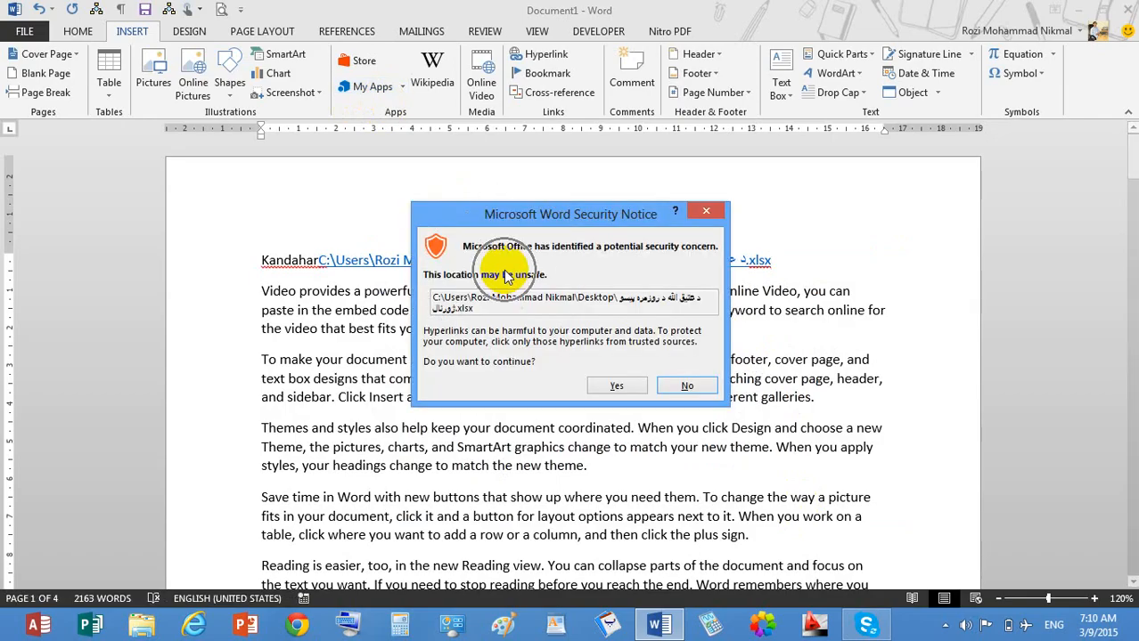
pyautogui.click(617, 386)
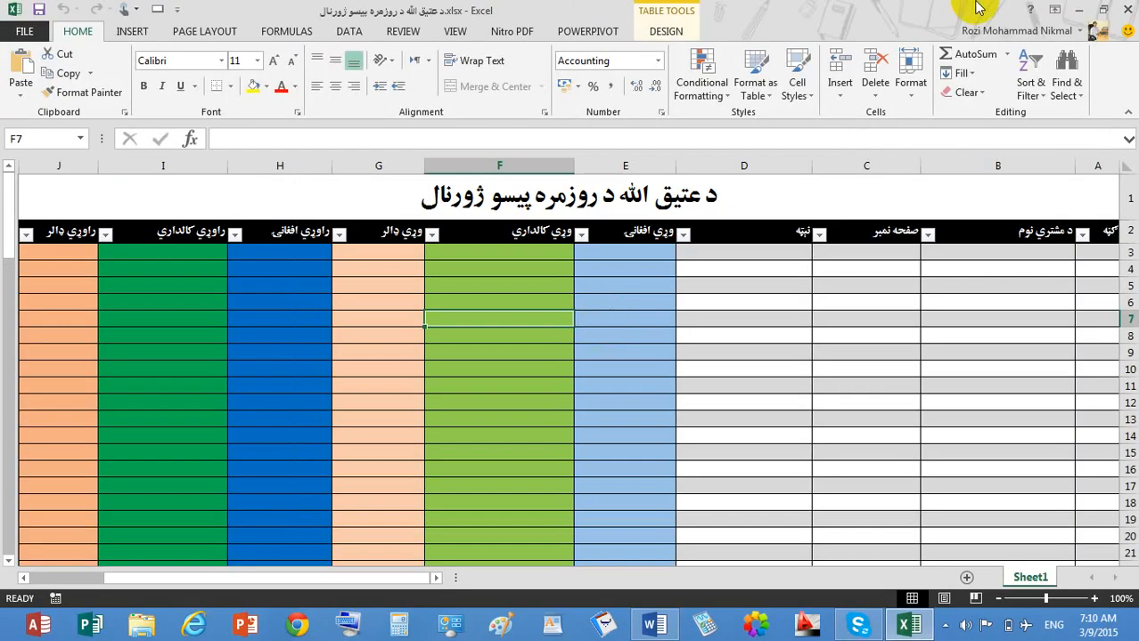
# Close the Excel workbook window to get back to the Word document.
pyautogui.click(1128, 9)
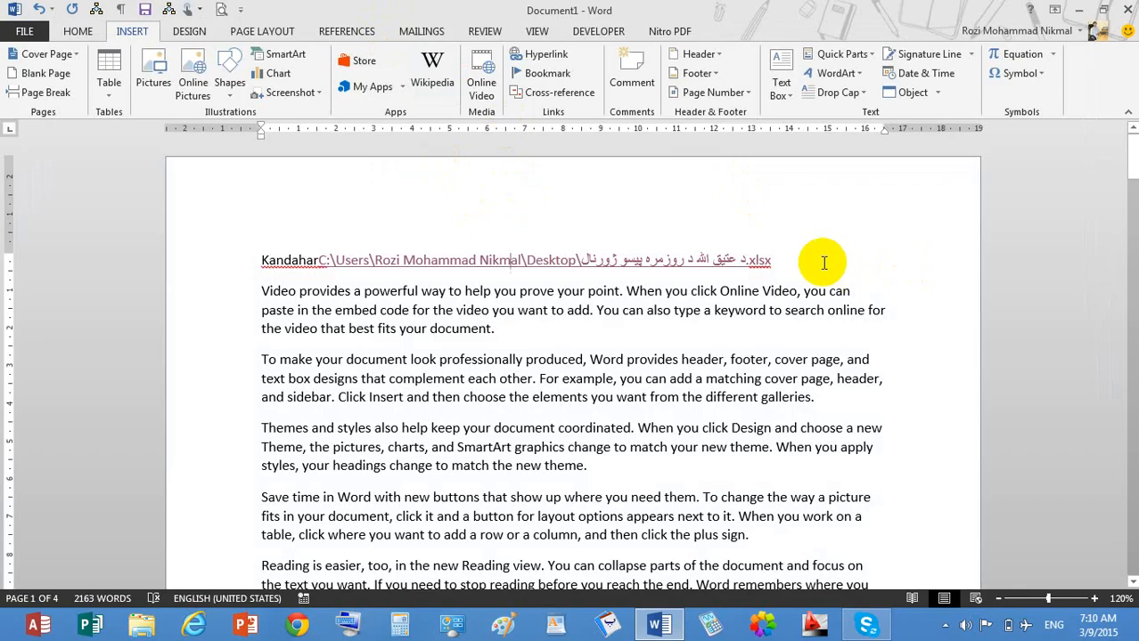
# Delete the file-path link after Kandahar and insert a hyperlink to the Zia bookmark instead.
pyautogui.press('BackSpace')
pyautogui.press('BackSpace')
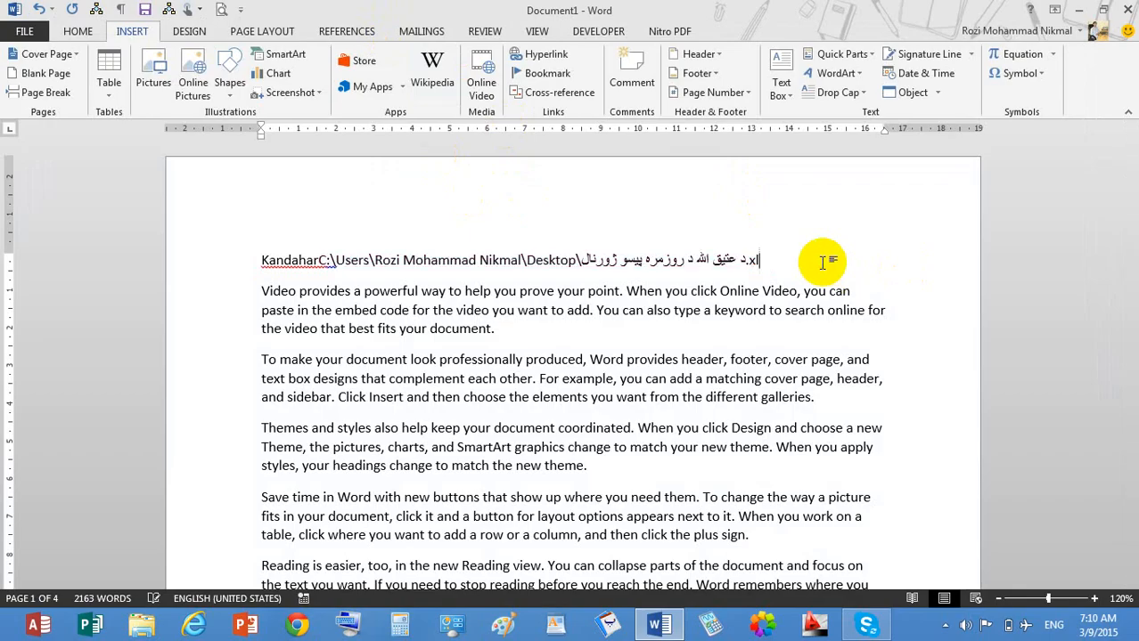
pyautogui.press('BackSpace')
pyautogui.press('BackSpace')
pyautogui.press('BackSpace')
pyautogui.press('BackSpace')
pyautogui.press('BackSpace')
pyautogui.press('BackSpace')
pyautogui.press('BackSpace')
pyautogui.press('BackSpace')
pyautogui.press('BackSpace')
pyautogui.press('BackSpace')
pyautogui.press('BackSpace')
pyautogui.press('BackSpace')
pyautogui.press('BackSpace')
pyautogui.press('BackSpace')
pyautogui.press('BackSpace')
pyautogui.press('BackSpace')
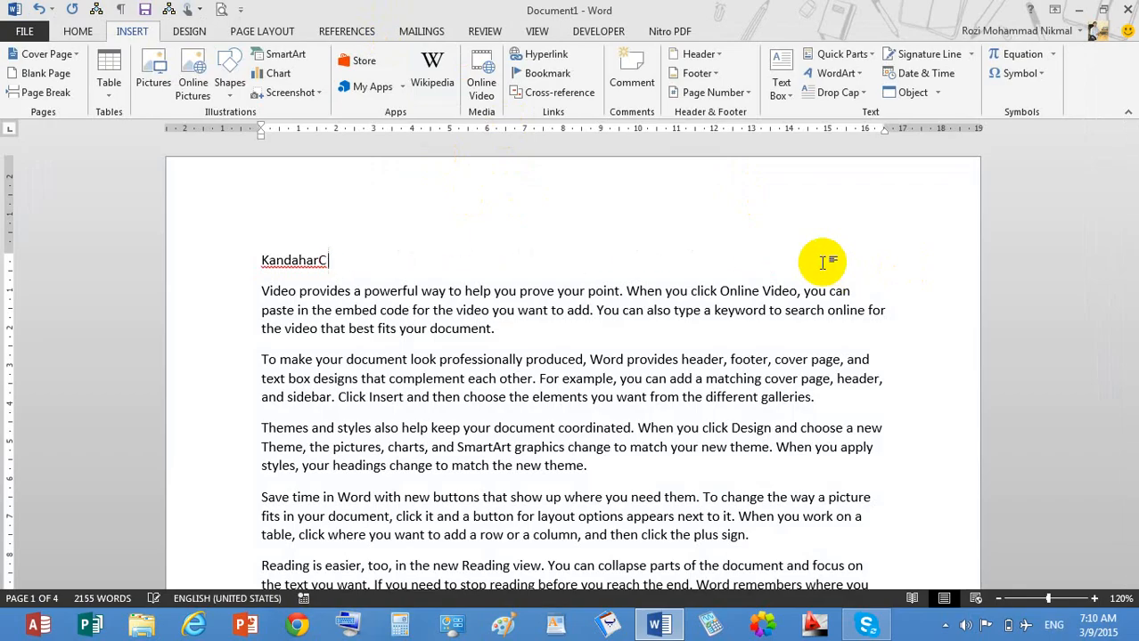
pyautogui.press('BackSpace')
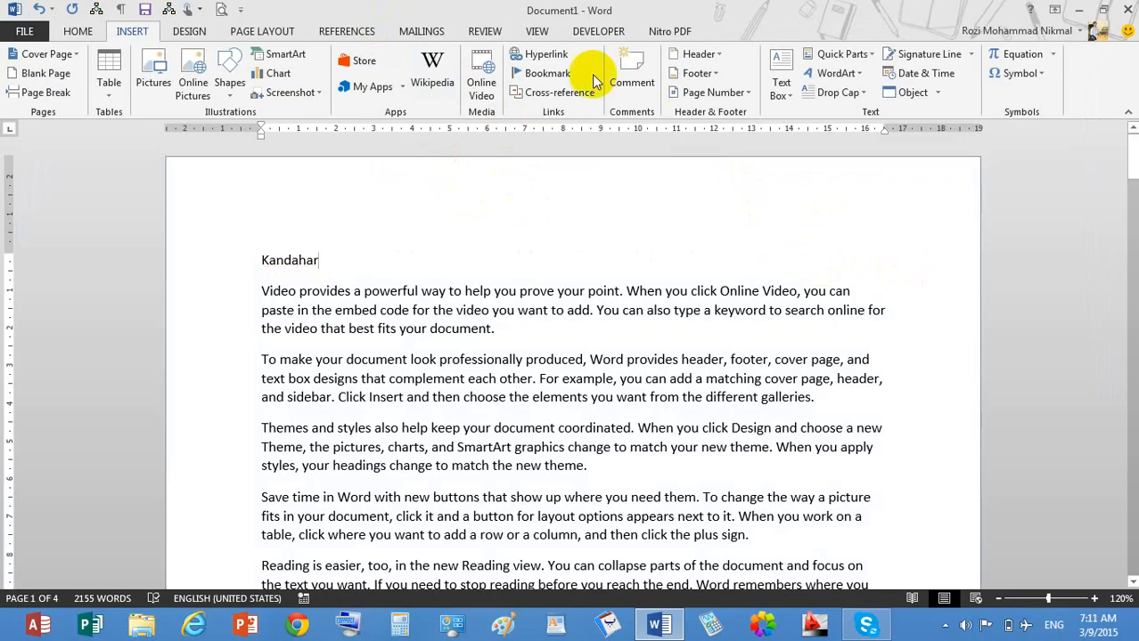
pyautogui.click(548, 61)
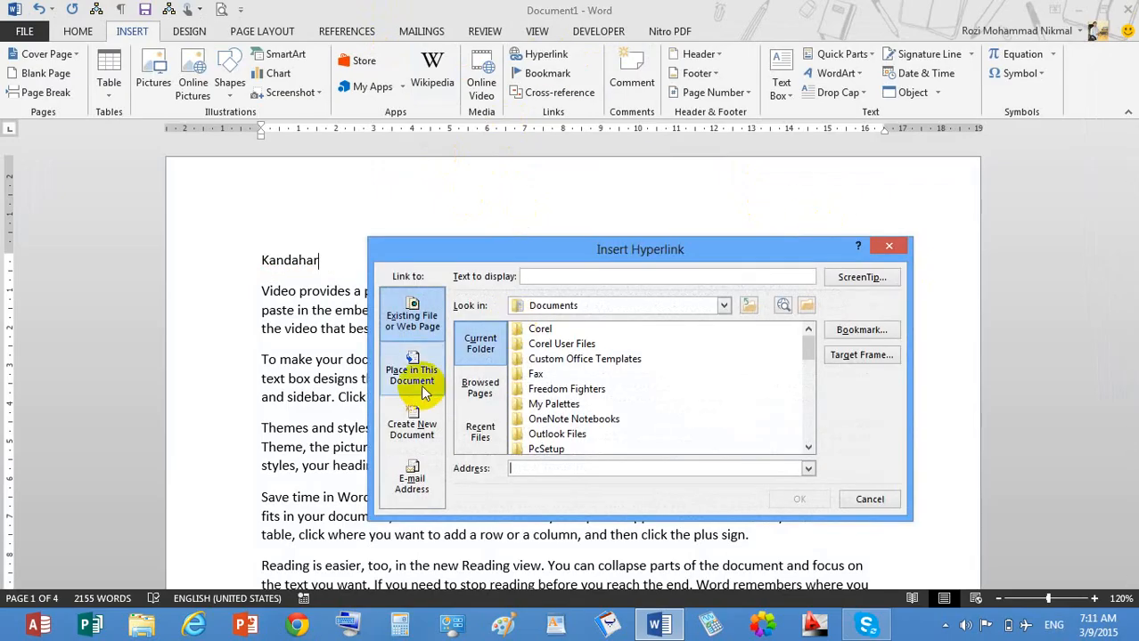
pyautogui.click(425, 392)
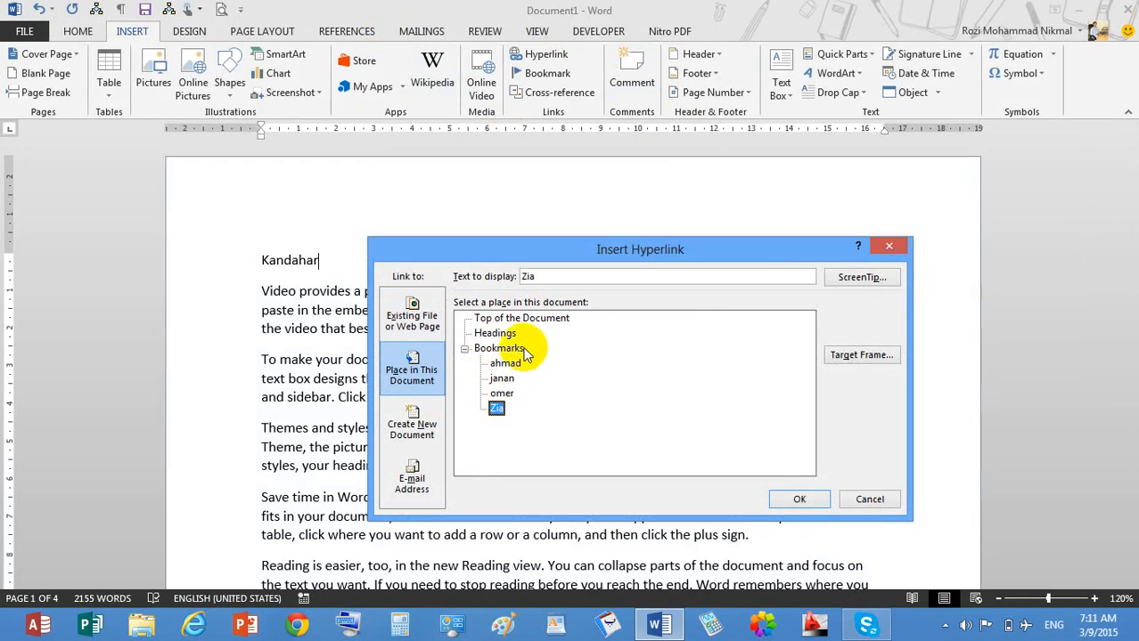
pyautogui.click(815, 497)
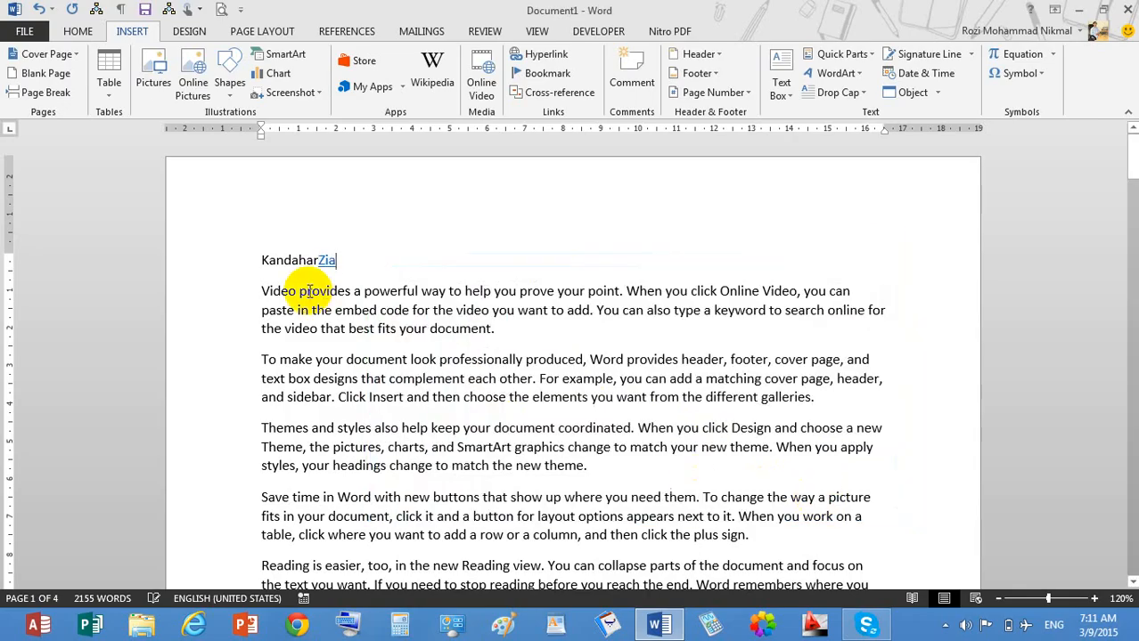
pyautogui.scroll(-1, 330, 271)
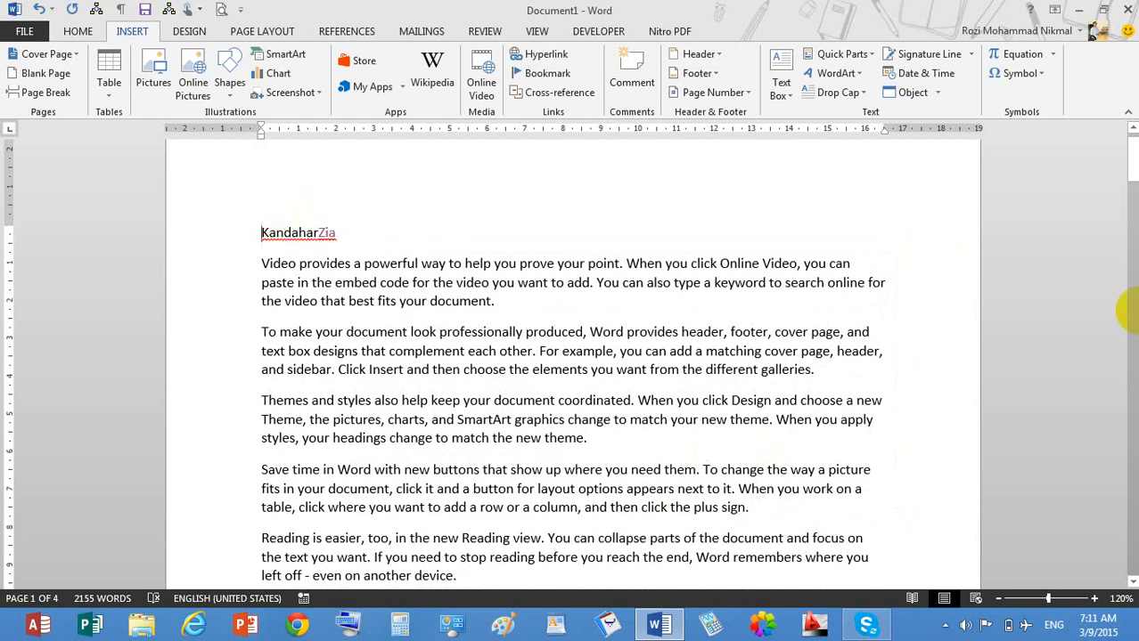
# At the document's end, insert hyperlinks to the ahmad, janan and omer bookmarks.
pyautogui.moveTo(1134, 165); pyautogui.dragTo(1047, 559)
pyautogui.click(443, 350)
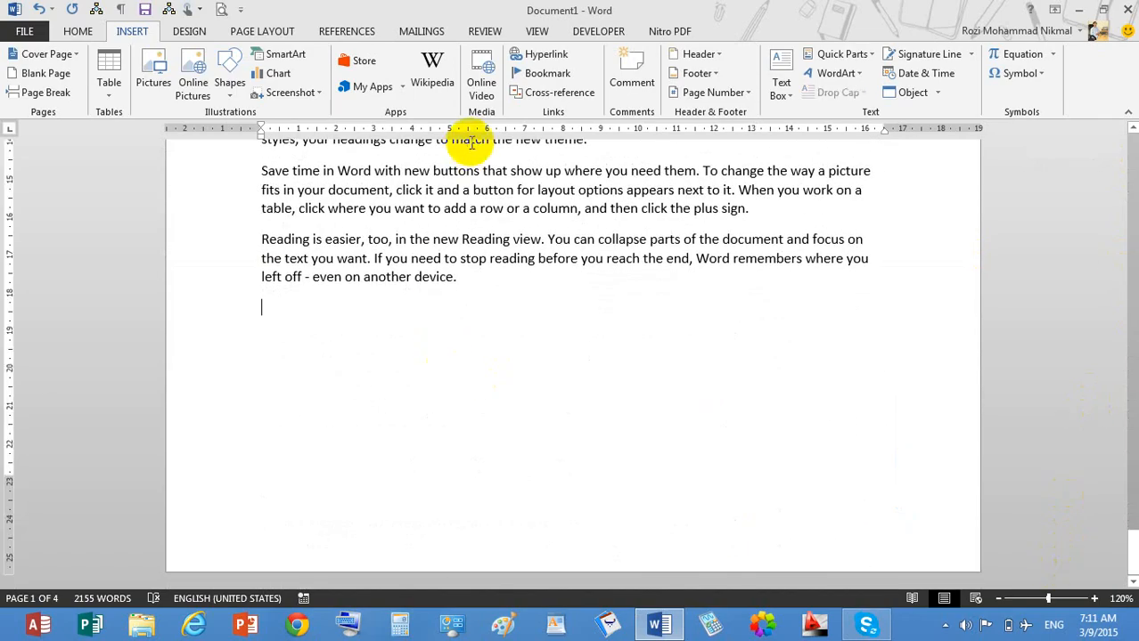
pyautogui.click(540, 55)
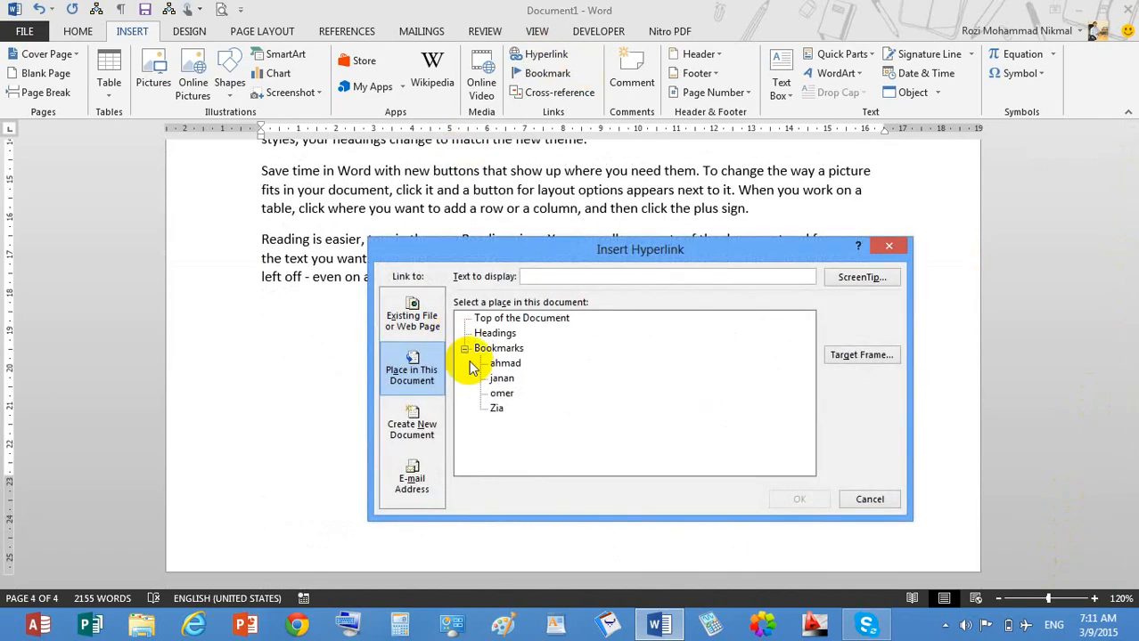
pyautogui.click(504, 364)
pyautogui.click(800, 500)
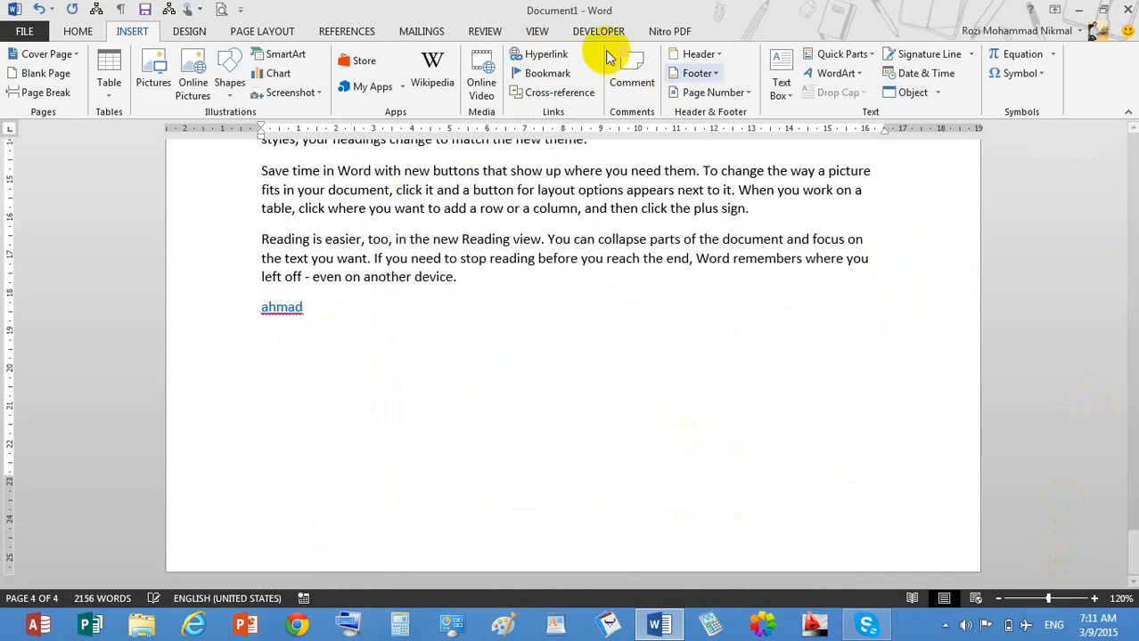
pyautogui.click(537, 55)
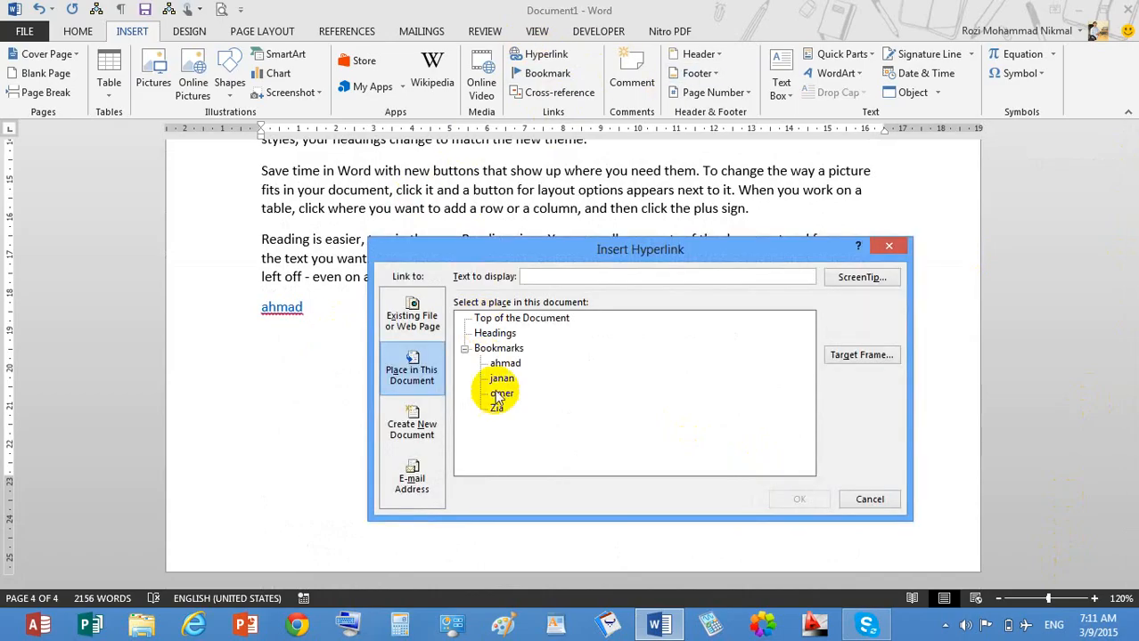
pyautogui.click(798, 500)
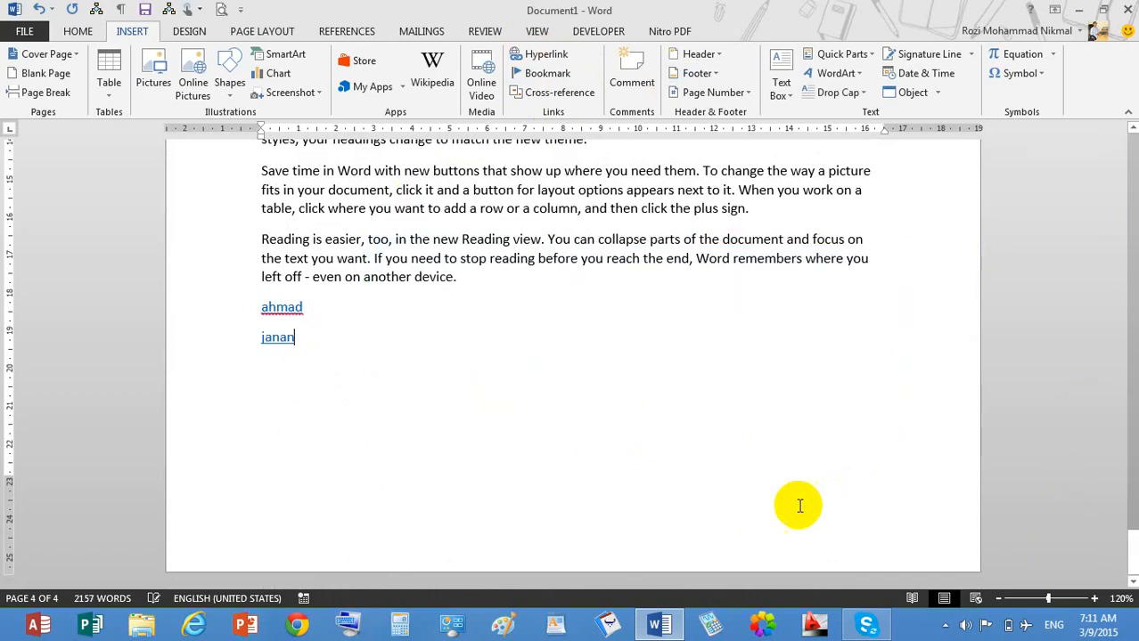
pyautogui.press('Return')
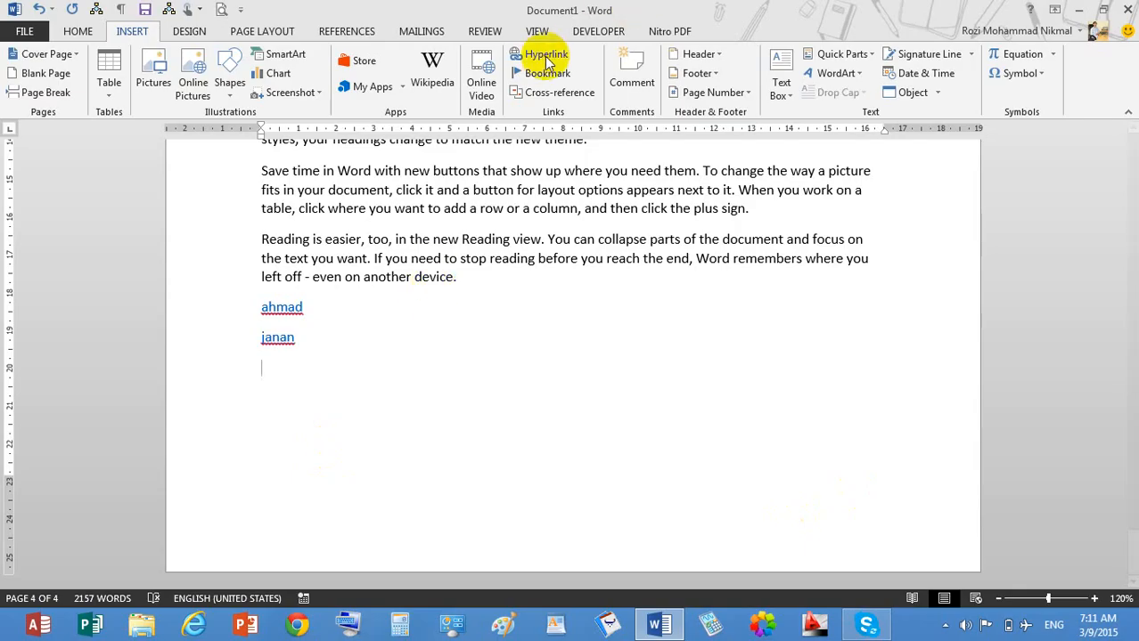
pyautogui.click(540, 64)
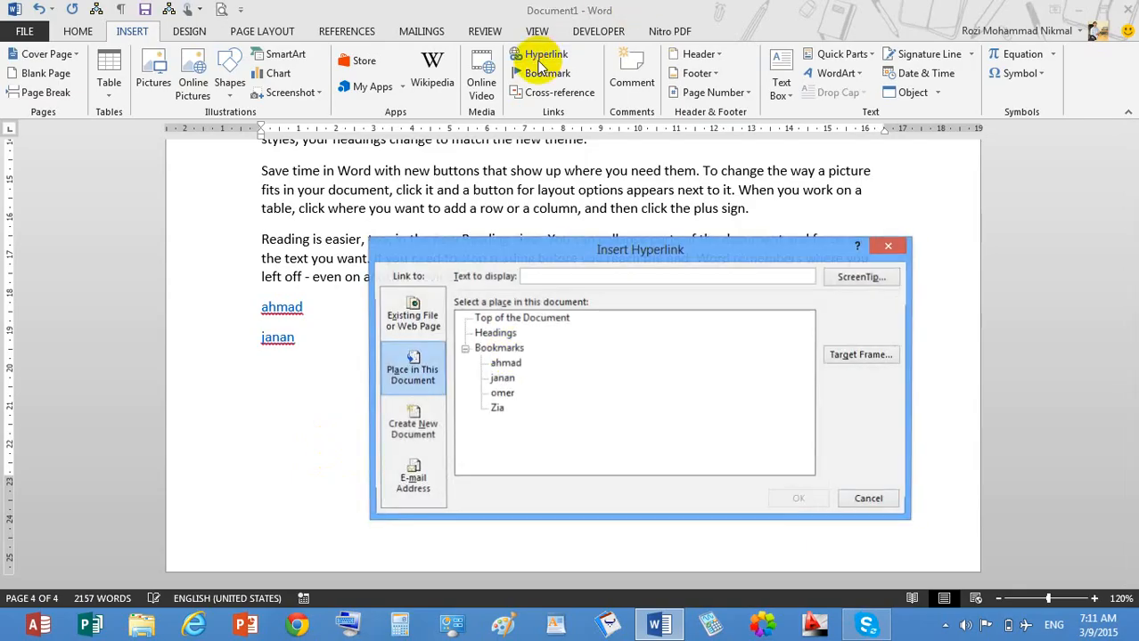
pyautogui.click(502, 393)
pyautogui.click(799, 499)
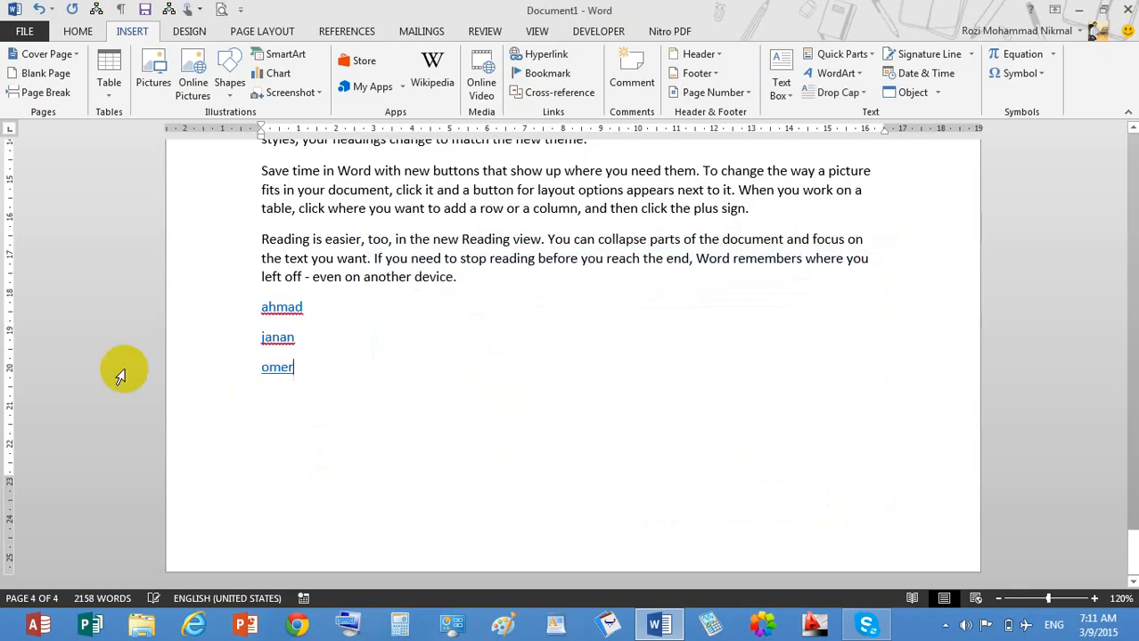
# Follow the ahmad and janan links to confirm they reach Kabul and Kunar.
pyautogui.keyDown('ctrl'); pyautogui.click(281, 315); pyautogui.keyUp('ctrl')
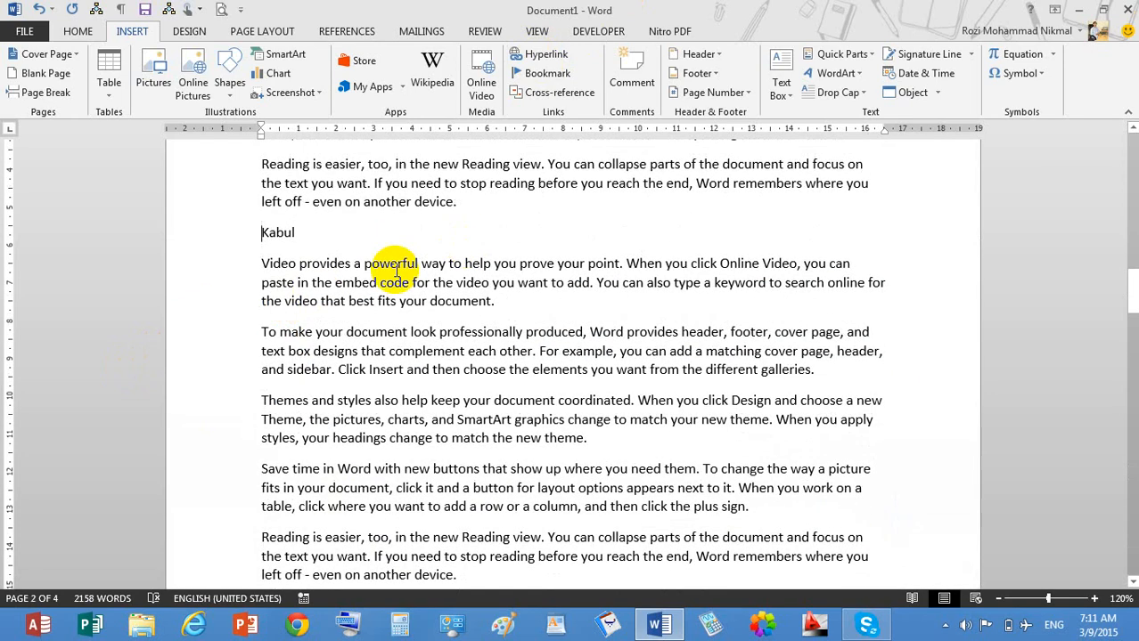
pyautogui.moveTo(1132, 290); pyautogui.dragTo(1086, 570)
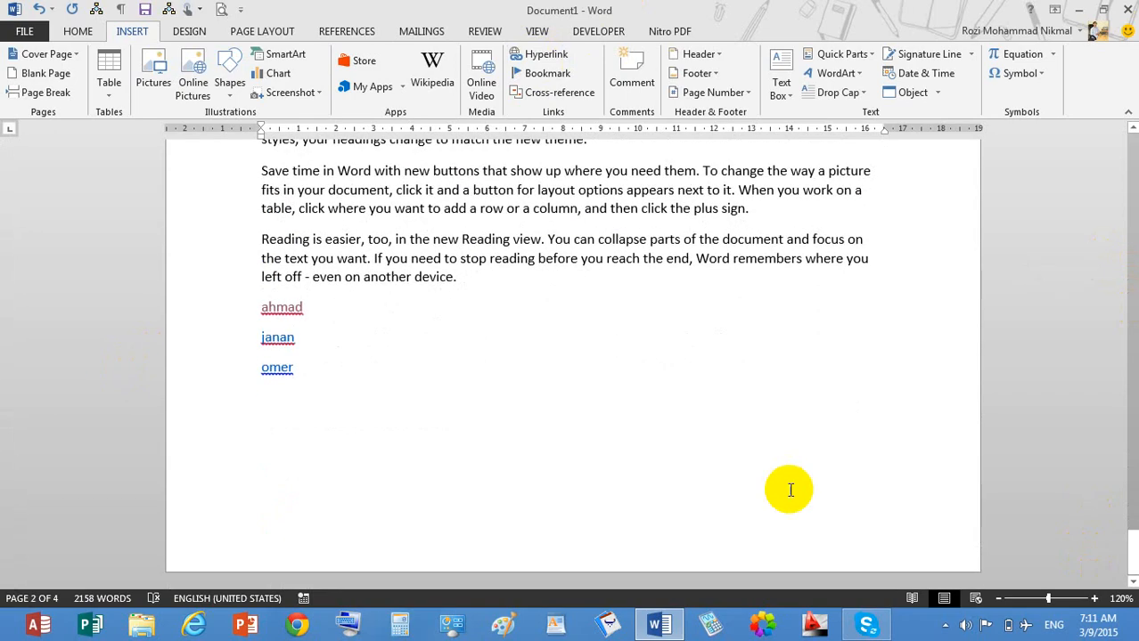
pyautogui.keyDown('ctrl'); pyautogui.click(283, 343); pyautogui.keyUp('ctrl')
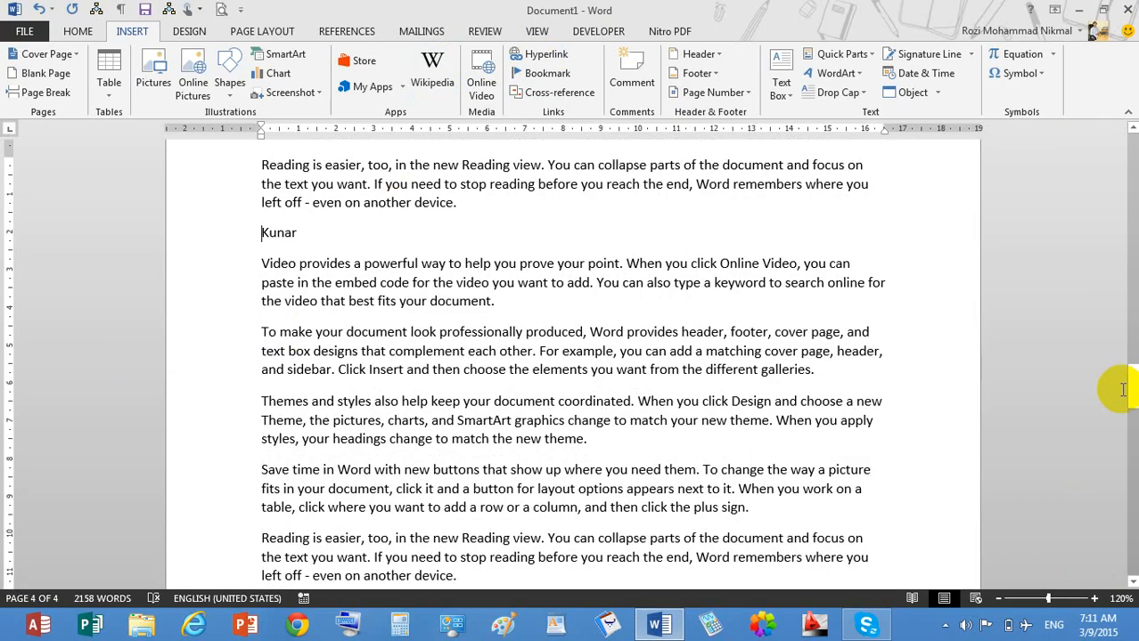
pyautogui.moveTo(1130, 392); pyautogui.dragTo(1109, 483)
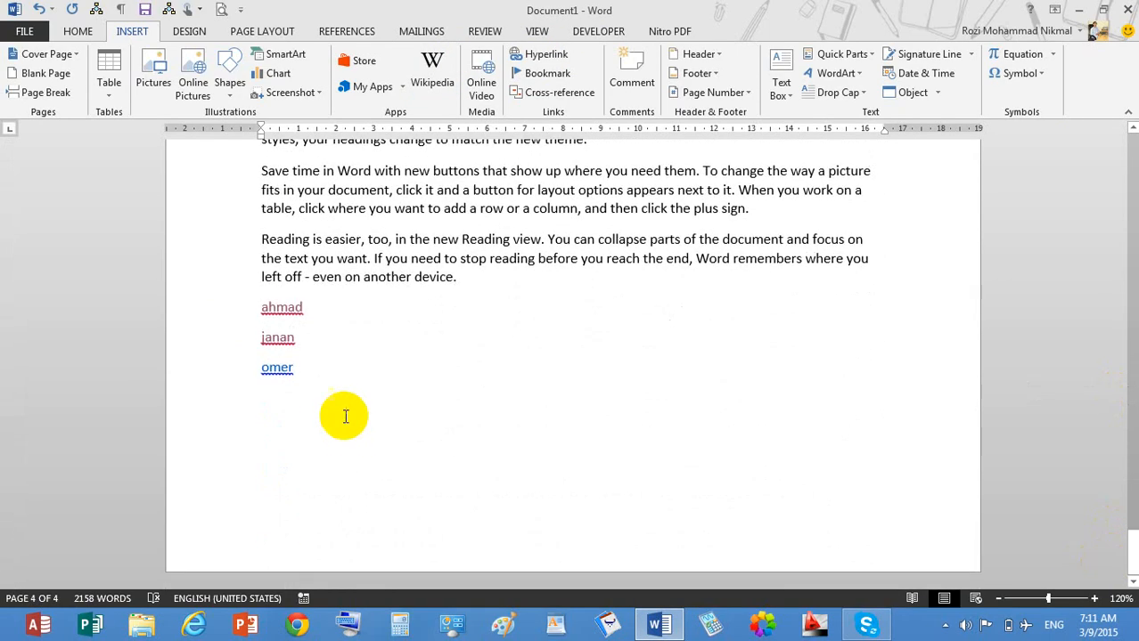
# Follow the omer link to Jalalabad, then open and cancel the Insert Hyperlink dialog.
pyautogui.keyDown('ctrl'); pyautogui.click(279, 371); pyautogui.keyUp('ctrl')
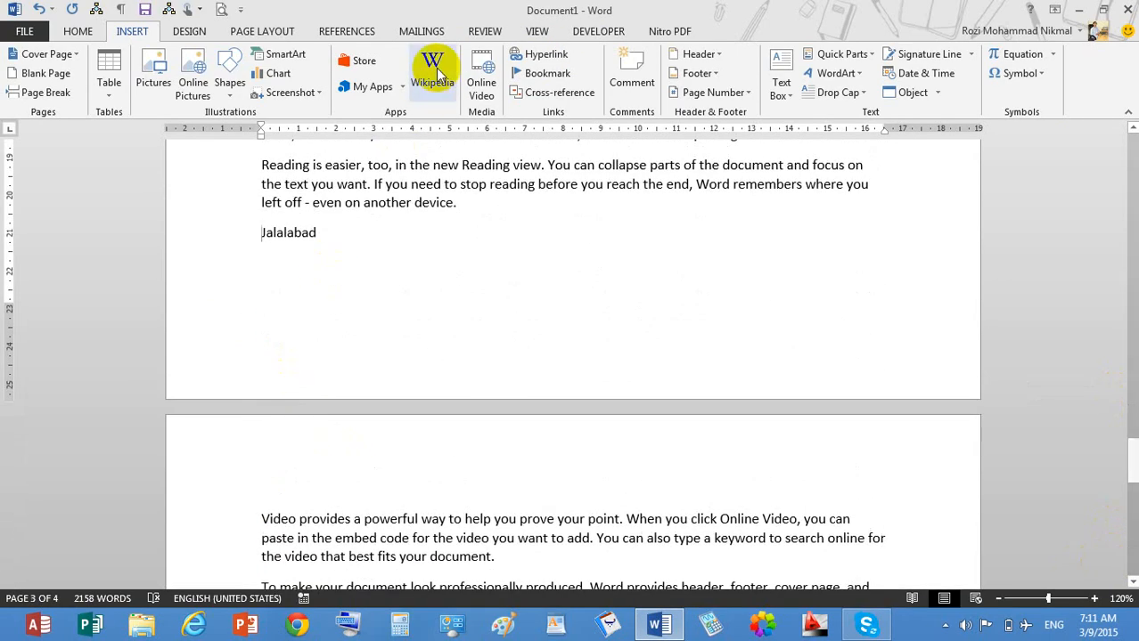
pyautogui.click(538, 54)
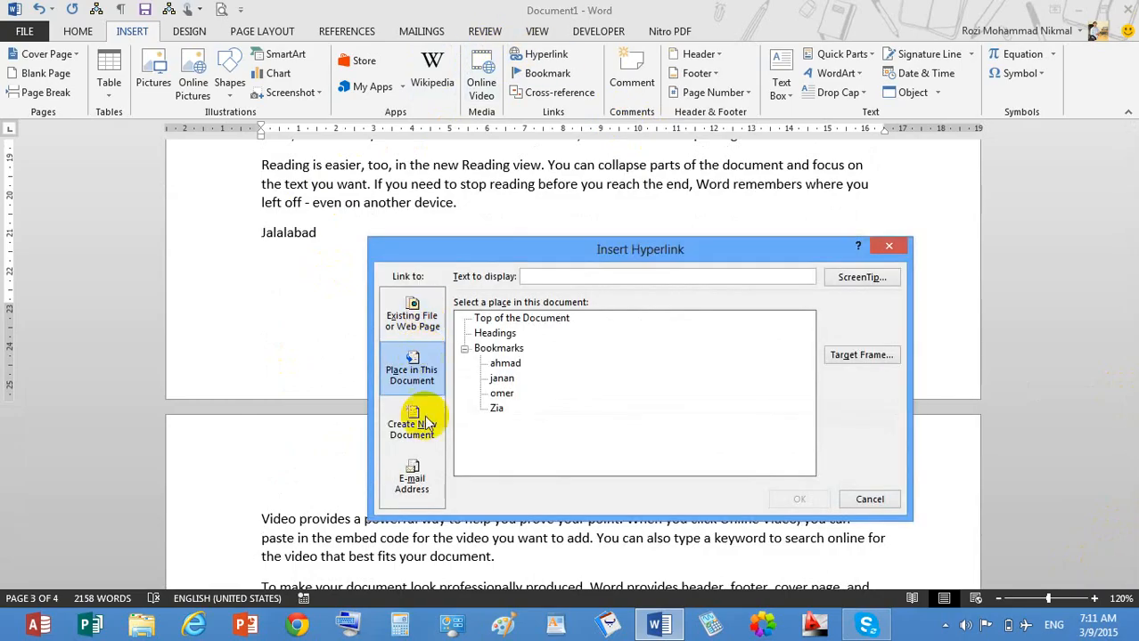
pyautogui.click(428, 326)
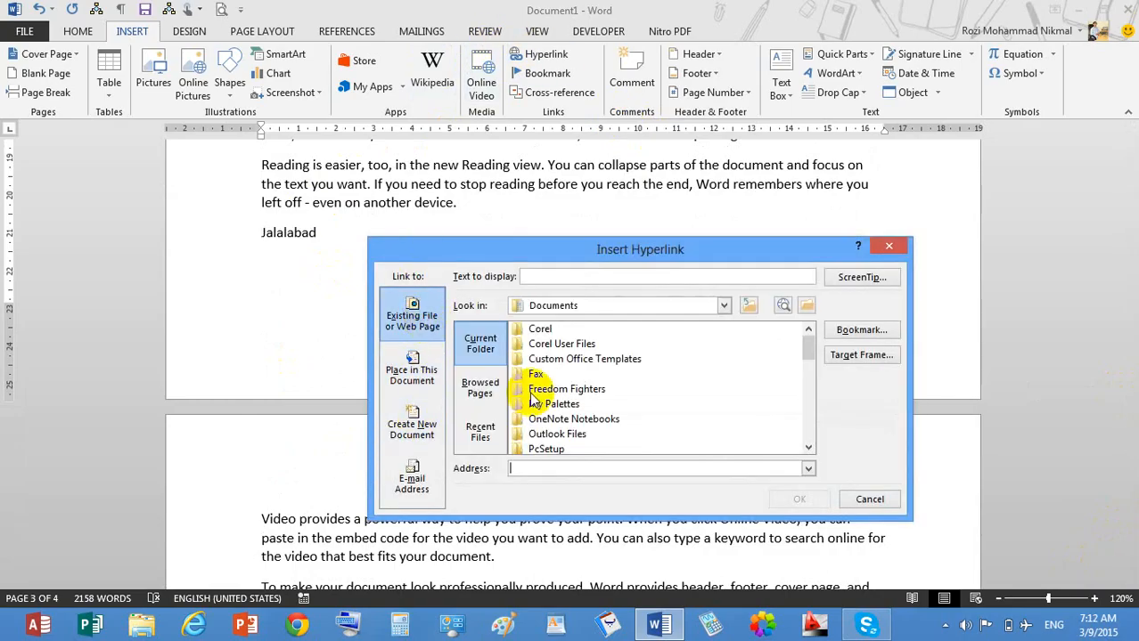
pyautogui.click(582, 469)
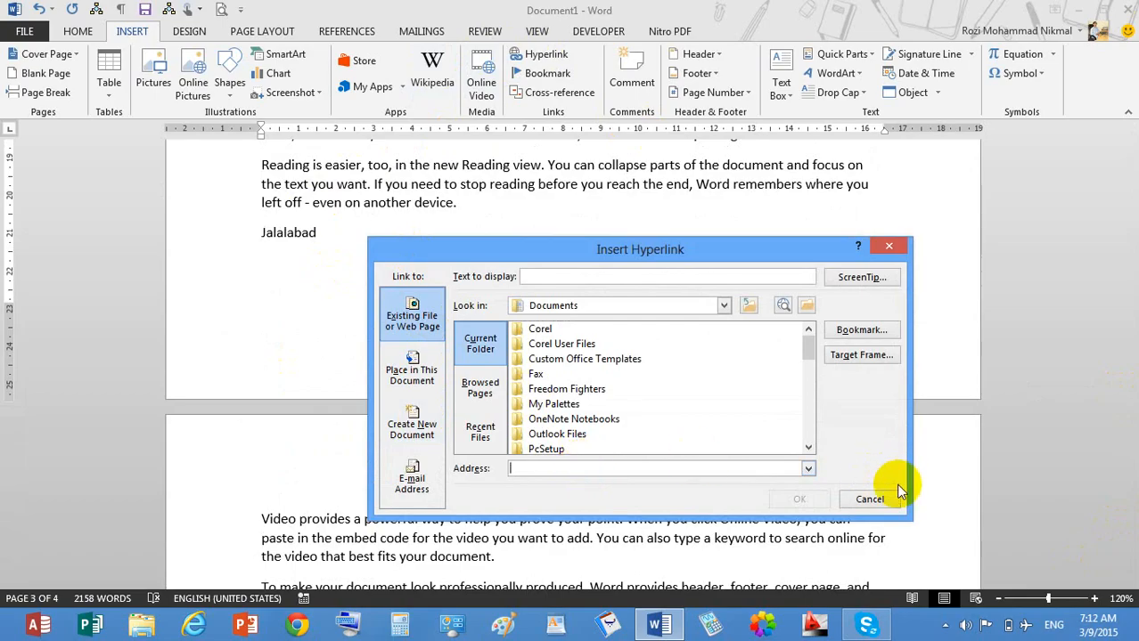
pyautogui.click(891, 499)
# Add an empty line above the KandaharZia heading at the top of the document.
pyautogui.moveTo(1130, 459); pyautogui.dragTo(1131, 134)
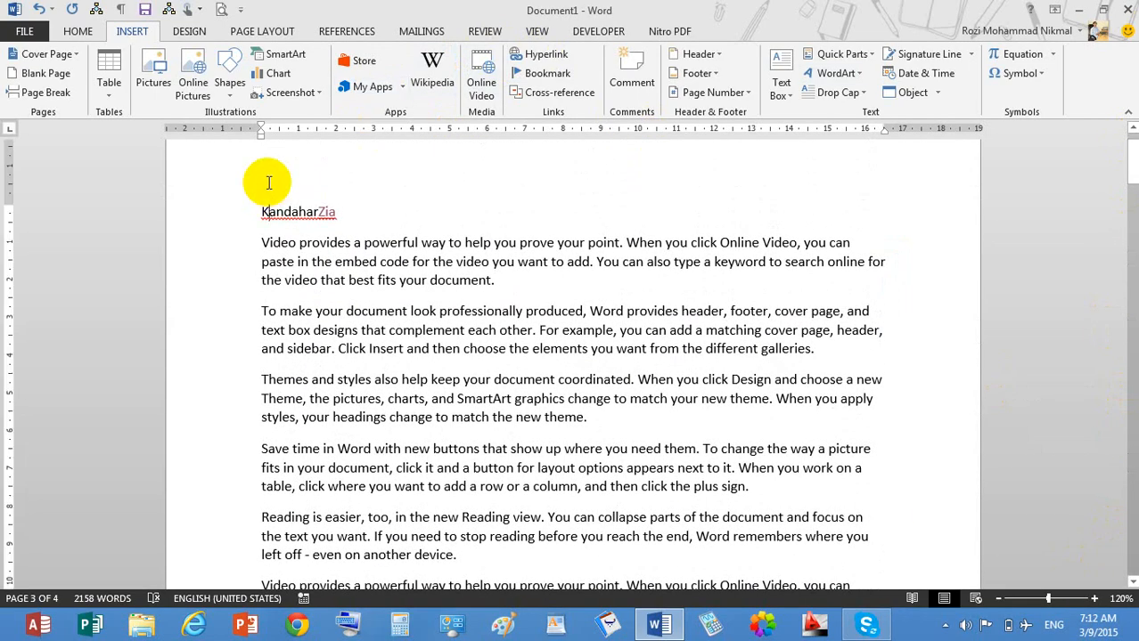
pyautogui.click(260, 212)
pyautogui.press('Return')
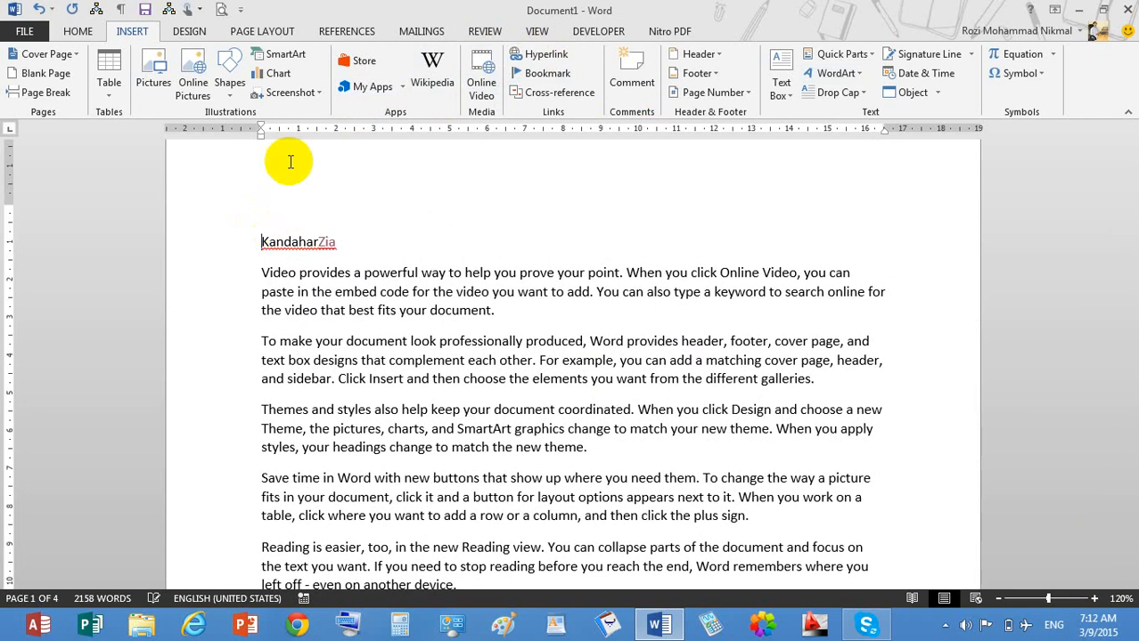
pyautogui.click(545, 53)
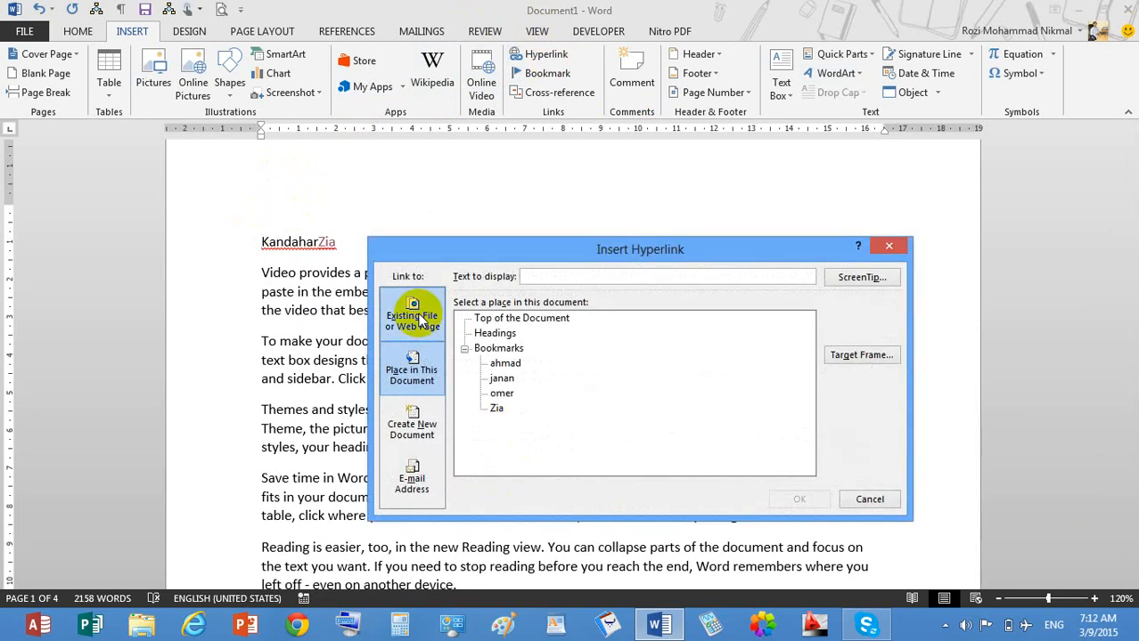
pyautogui.click(420, 321)
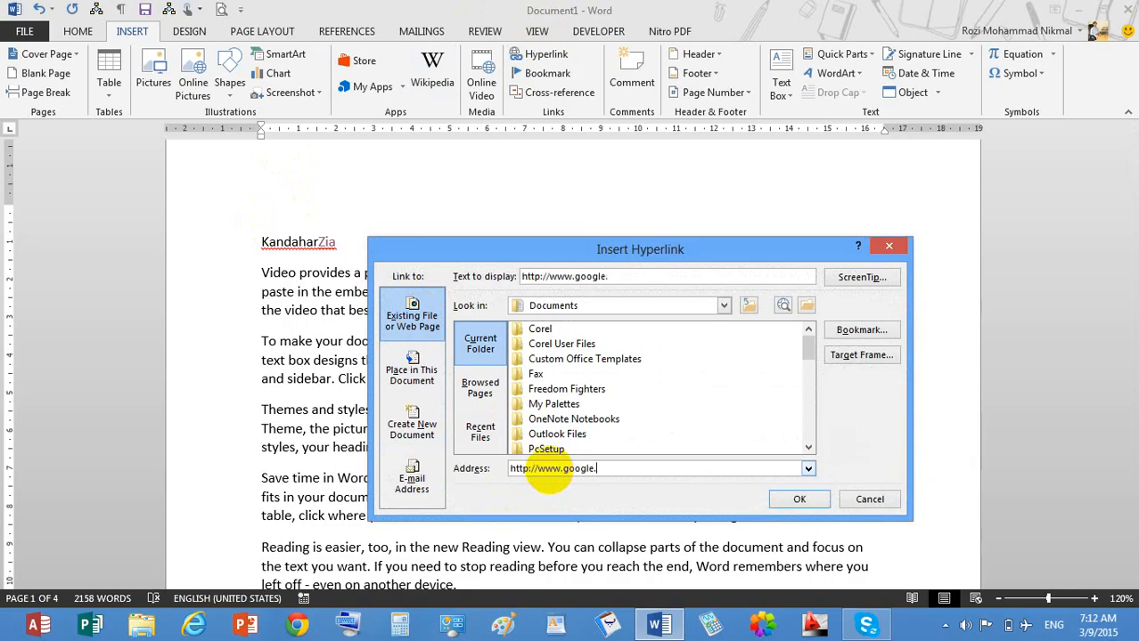
pyautogui.press('Return')
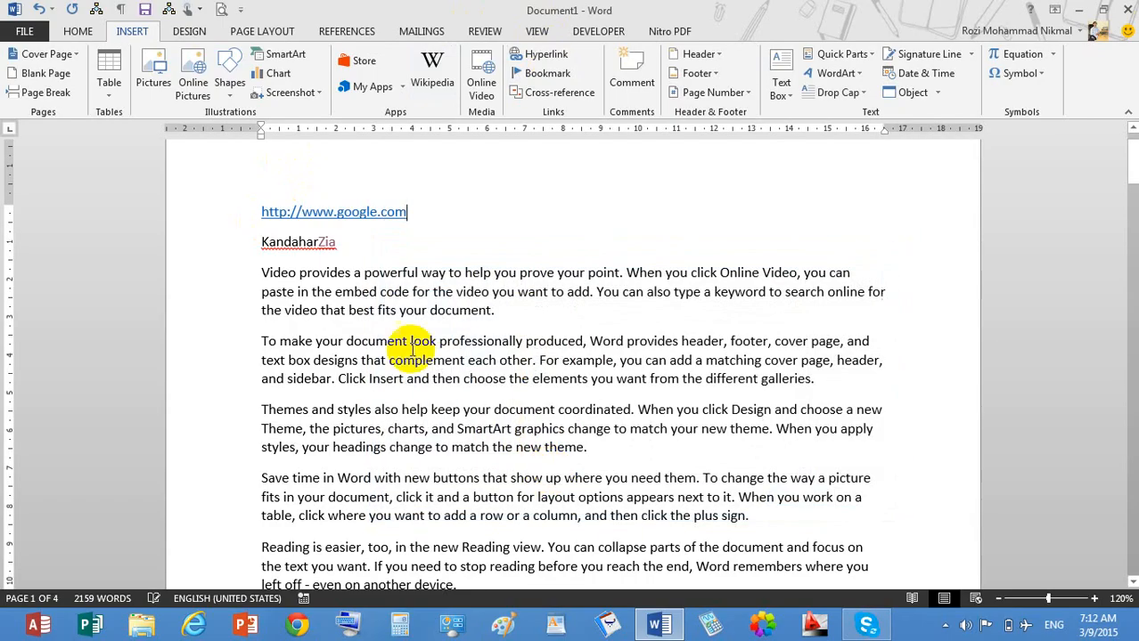
pyautogui.keyDown('ctrl'); pyautogui.click(331, 223); pyautogui.keyUp('ctrl')
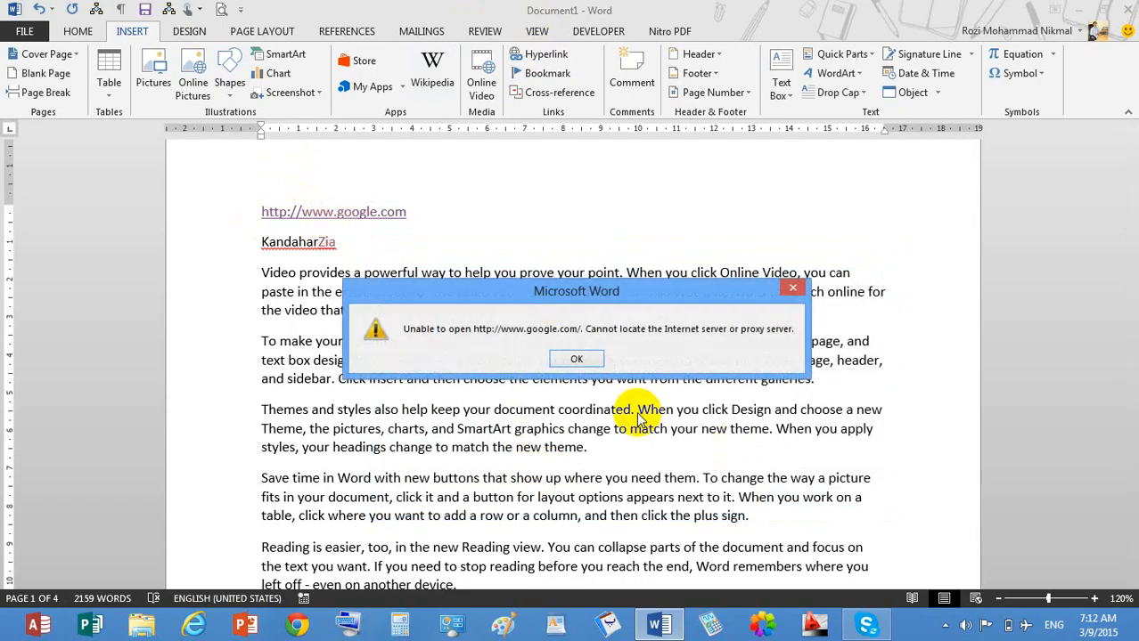
pyautogui.click(579, 359)
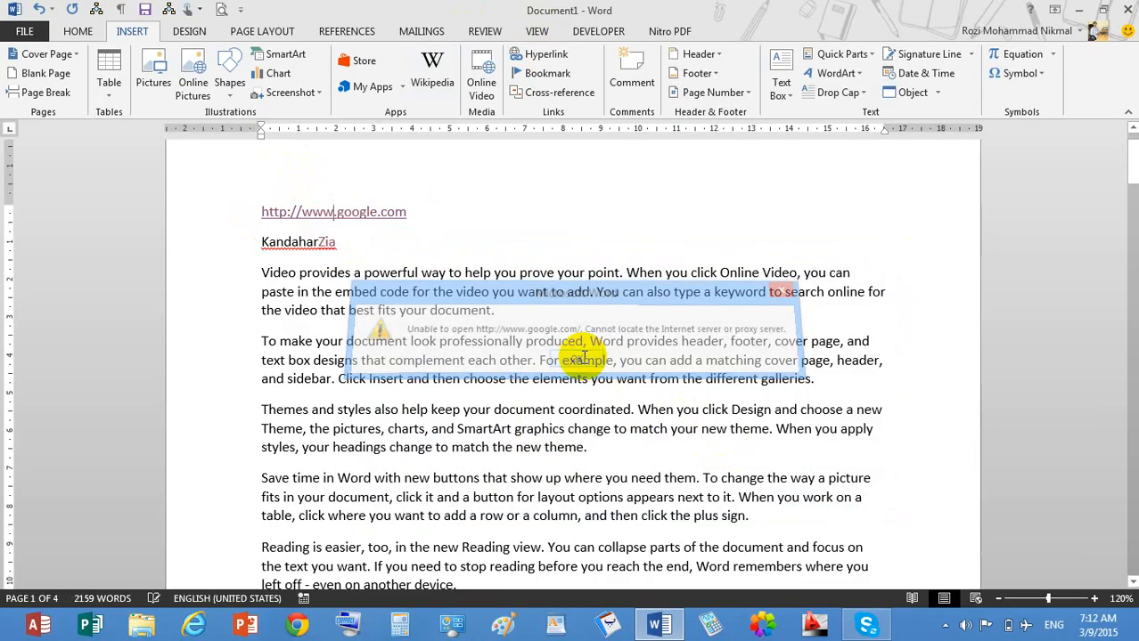
pyautogui.moveTo(469, 226); pyautogui.dragTo(106, 160)
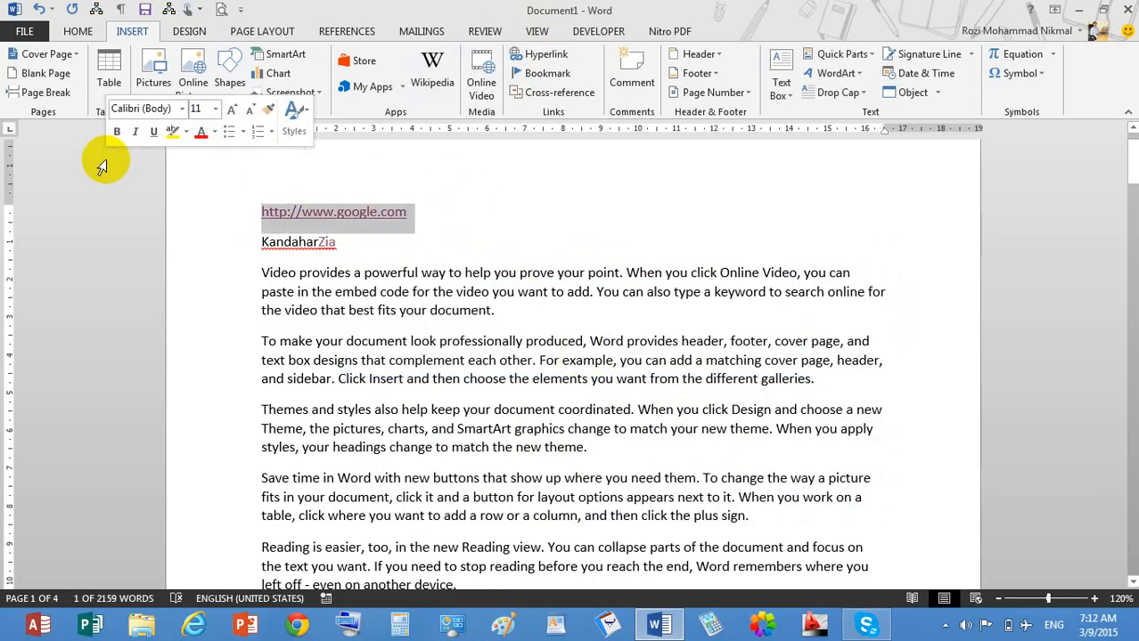
pyautogui.press('Delete')
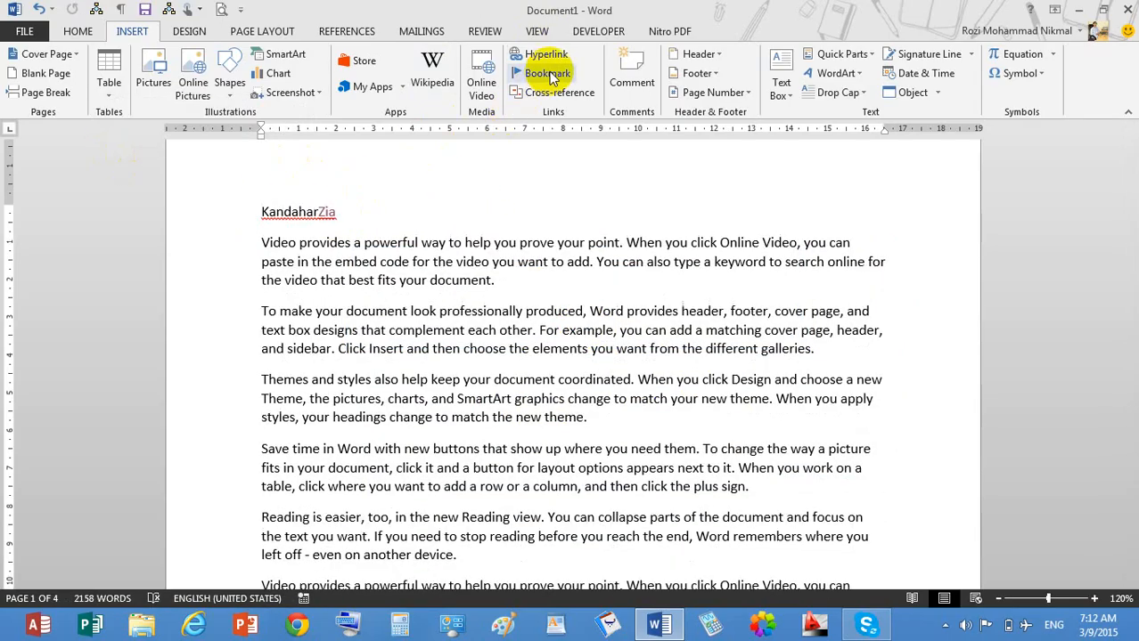
# Preview the Place in This Document and Create New Document hyperlink options, then cancel.
pyautogui.click(544, 55)
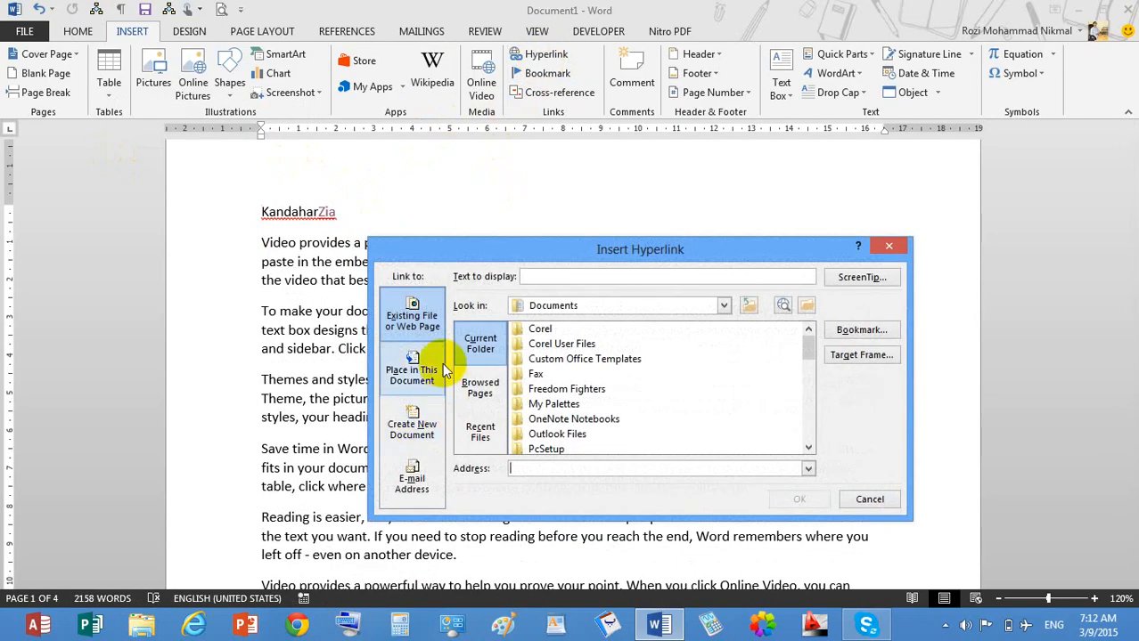
pyautogui.click(427, 367)
pyautogui.click(426, 445)
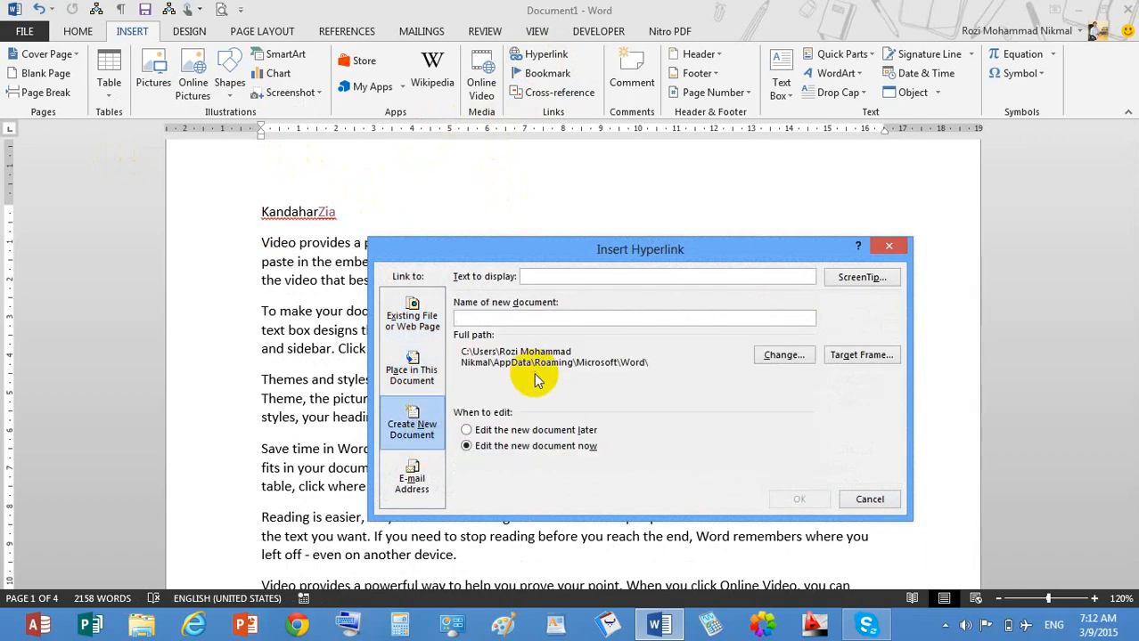
pyautogui.click(868, 499)
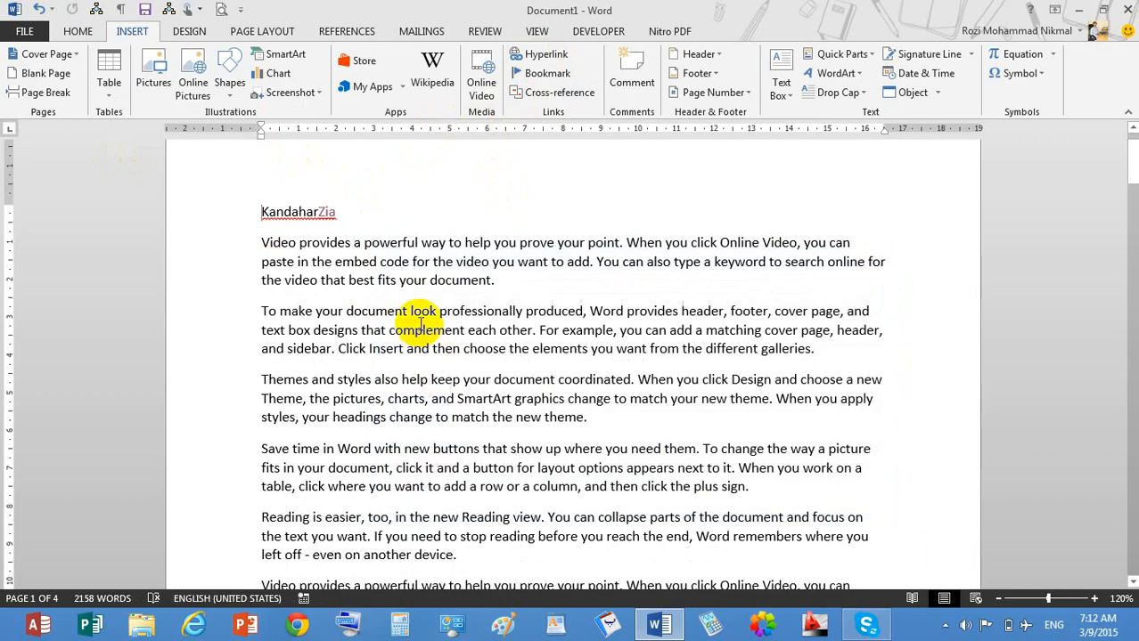
# Type 'New Document' above the KandaharZia heading, fix its typo, and start a hyperlink on it.
pyautogui.scroll(1, 419, 303)
pyautogui.click(342, 239)
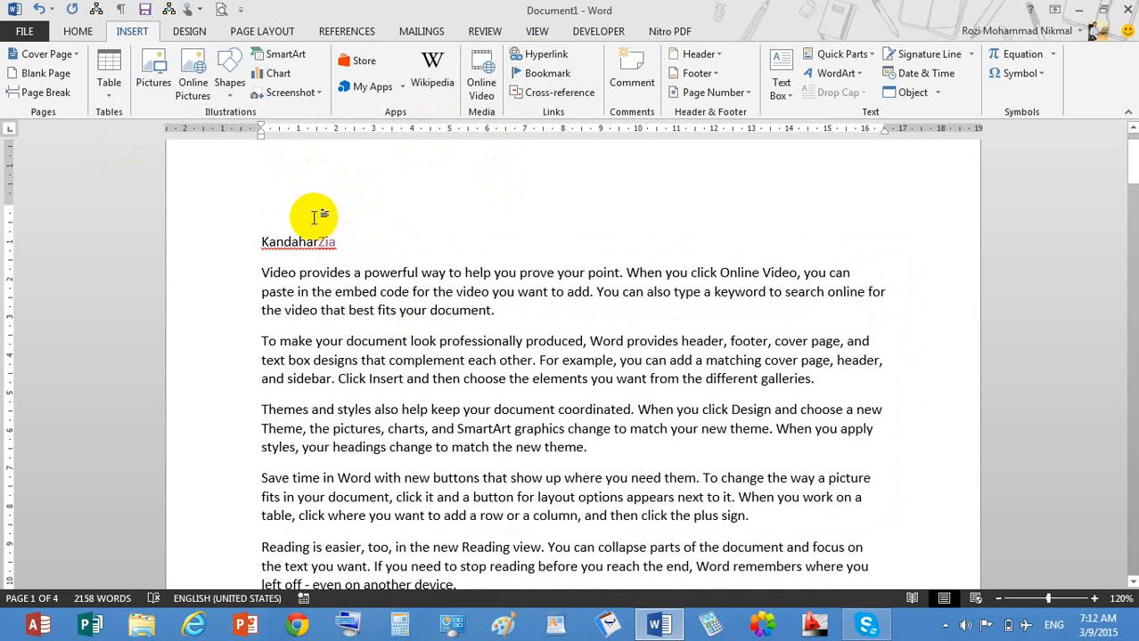
pyautogui.write('New Documewnt')
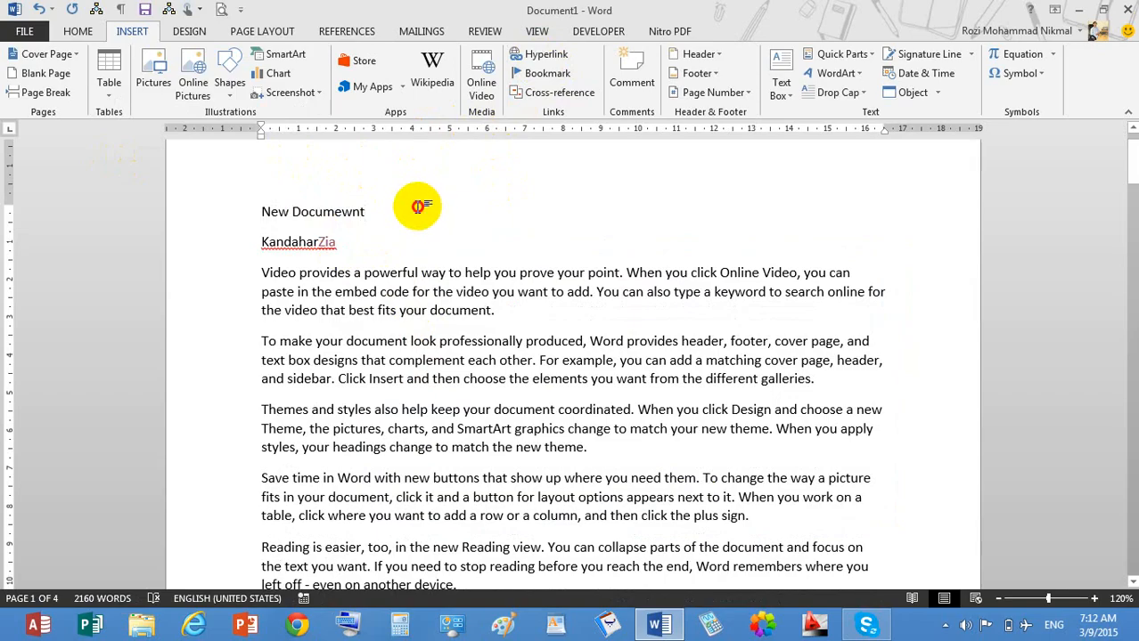
pyautogui.moveTo(418, 207); pyautogui.dragTo(219, 214)
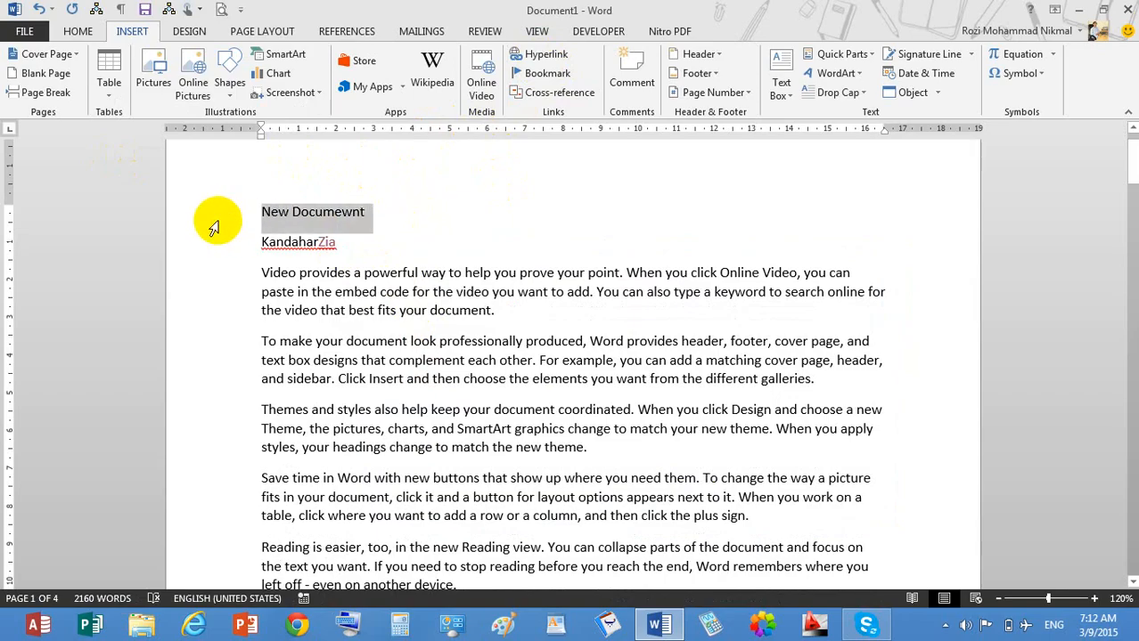
pyautogui.click(357, 212)
pyautogui.moveTo(362, 214); pyautogui.dragTo(198, 190)
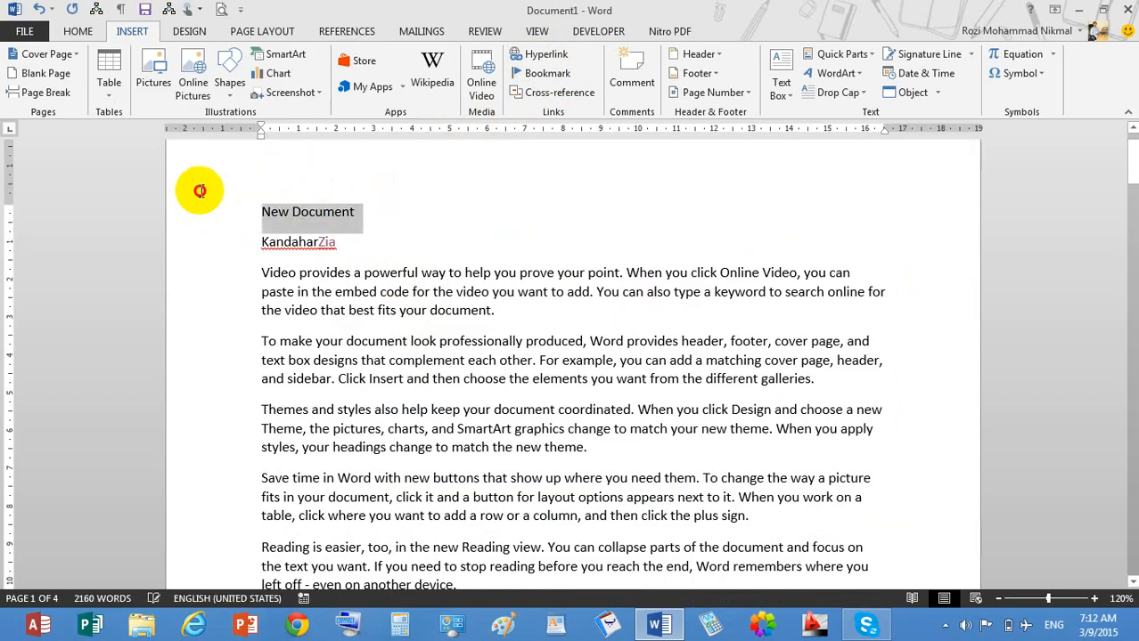
pyautogui.click(545, 55)
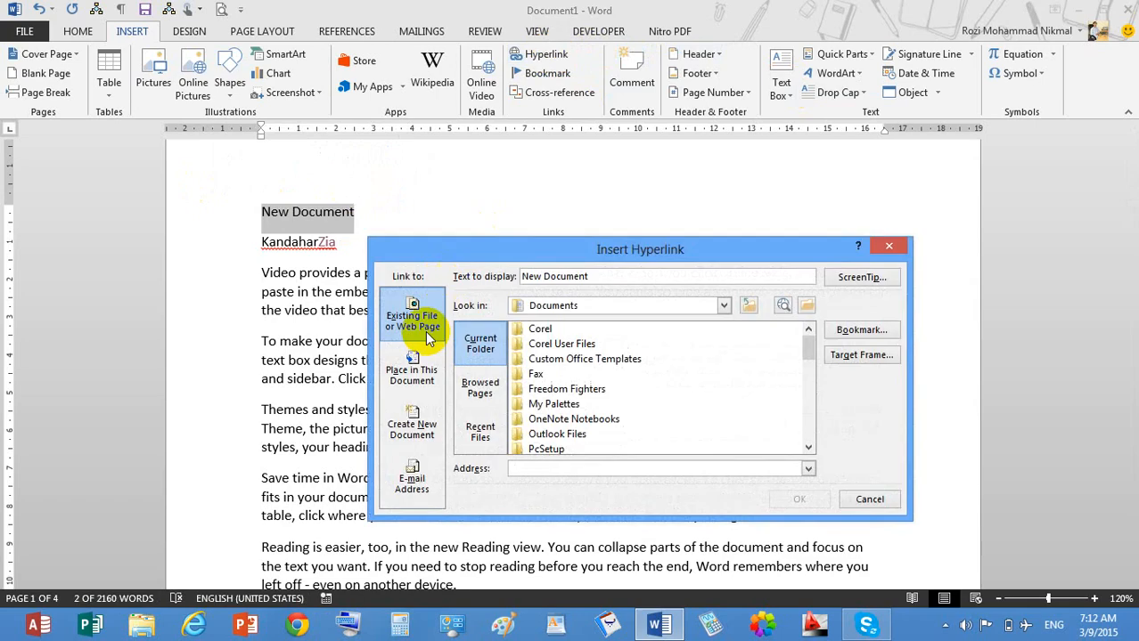
# Link 'New Document' to a newly created document named KDR University, then close that document.
pyautogui.click(411, 427)
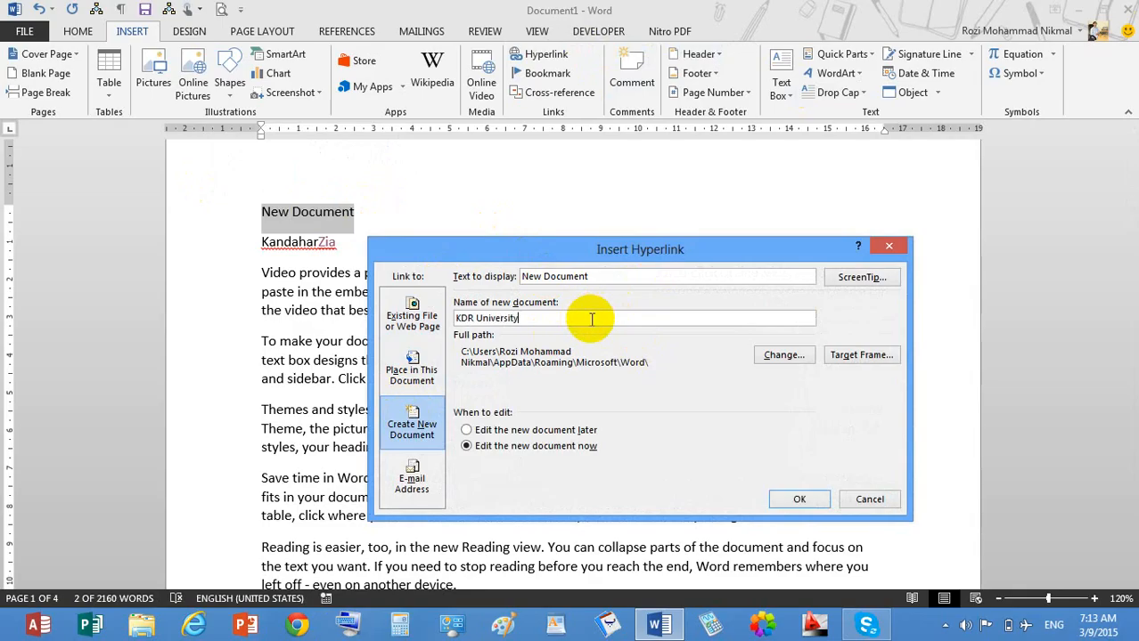
pyautogui.click(800, 500)
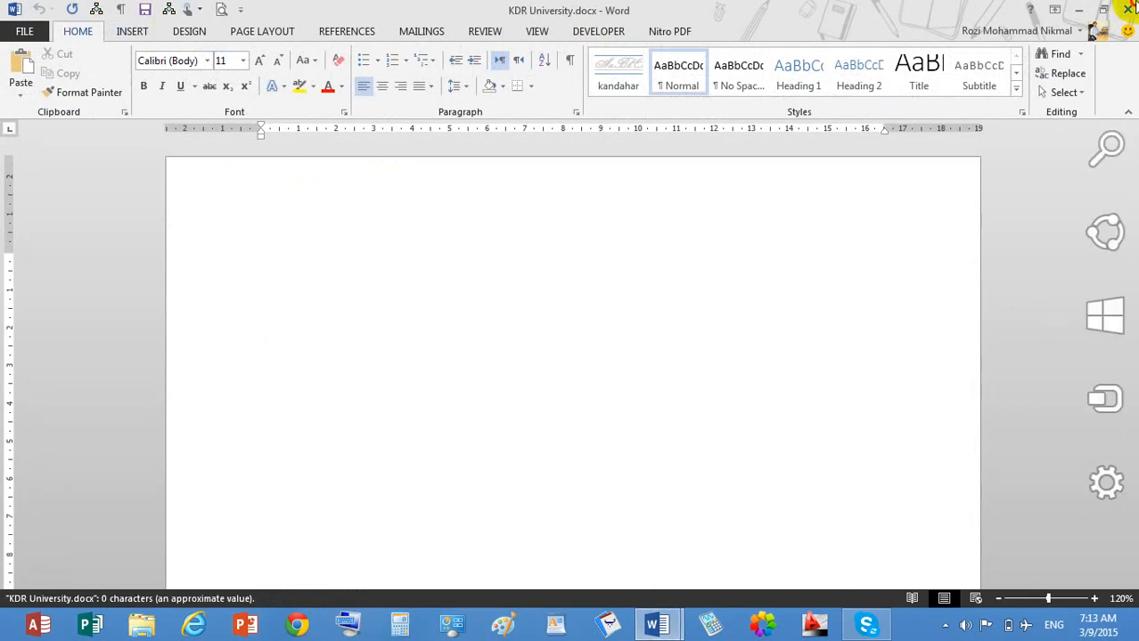
pyautogui.click(1127, 9)
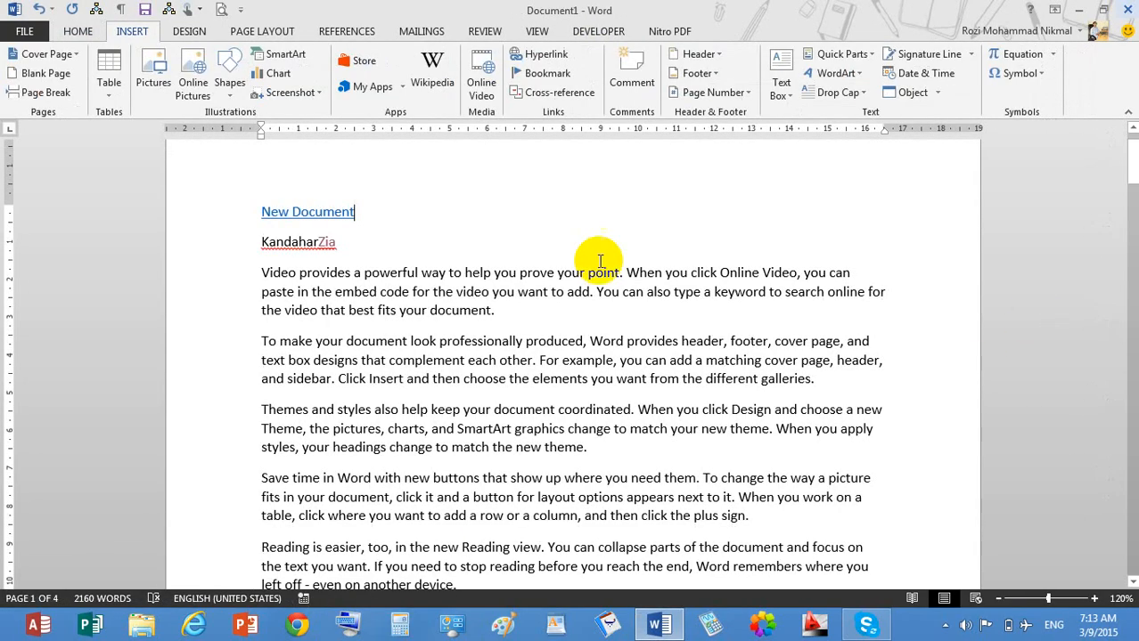
# Test the New Document link past the security notice, then close KDR University and Document2.
pyautogui.keyDown('ctrl'); pyautogui.click(316, 217); pyautogui.keyUp('ctrl')
pyautogui.click(612, 385)
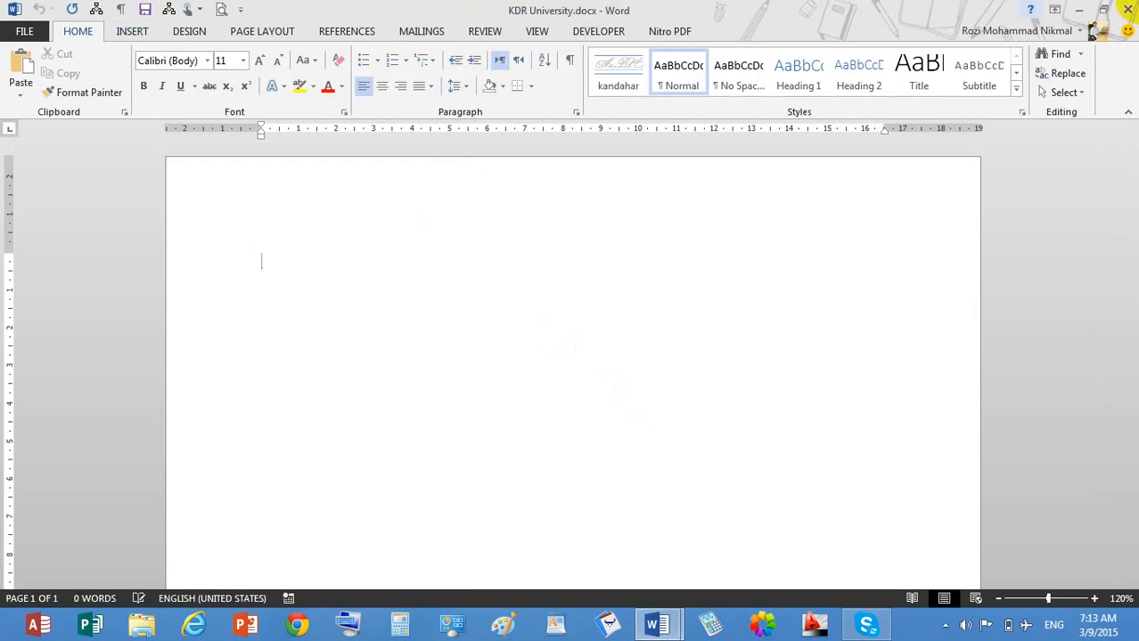
pyautogui.click(1127, 9)
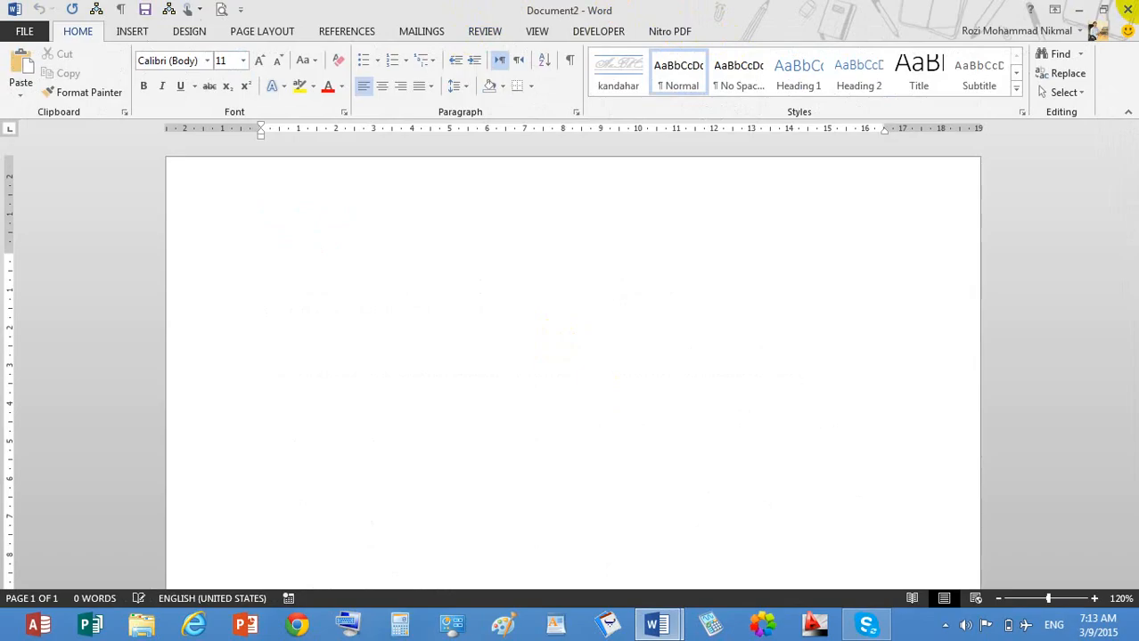
pyautogui.click(1129, 10)
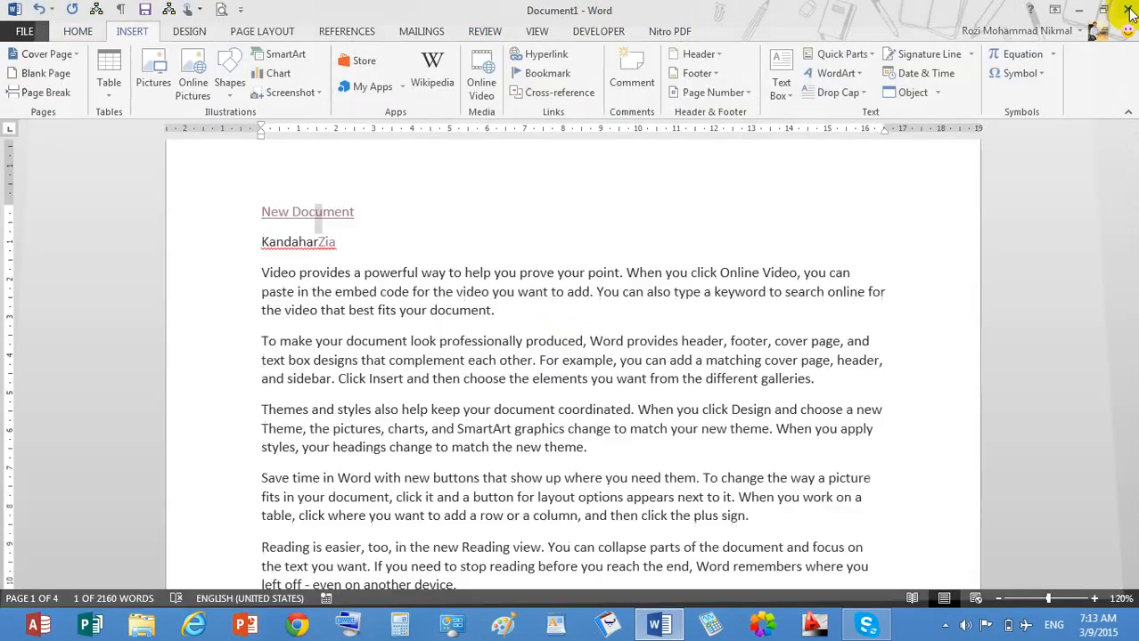
# Preview the E-mail Address options in the Insert Hyperlink dialog without adding a link.
pyautogui.click(528, 54)
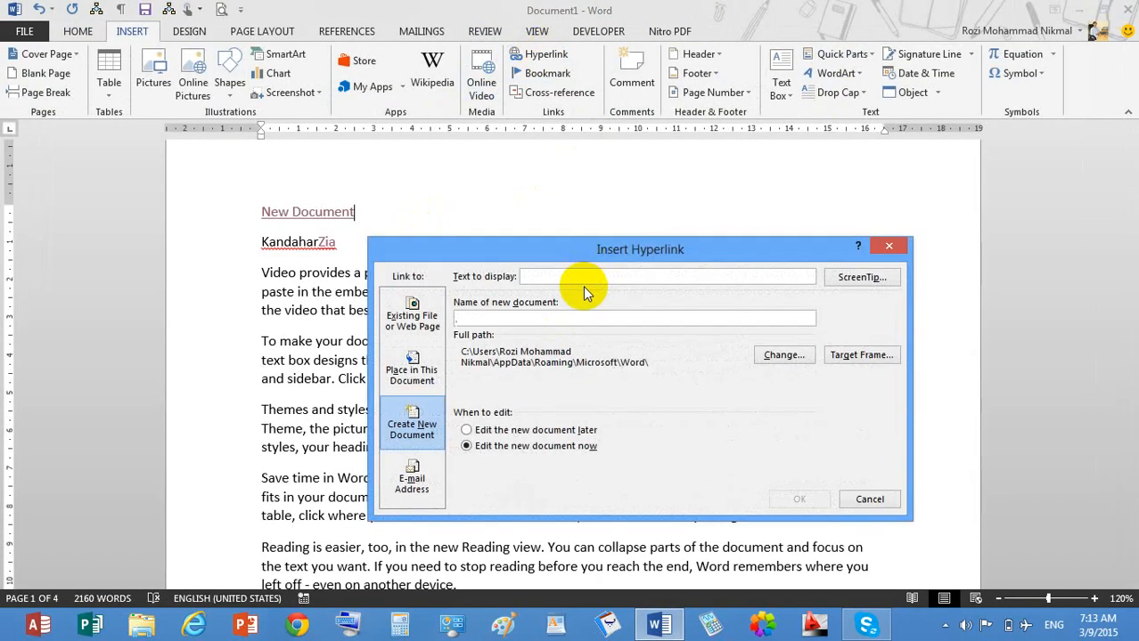
pyautogui.click(417, 474)
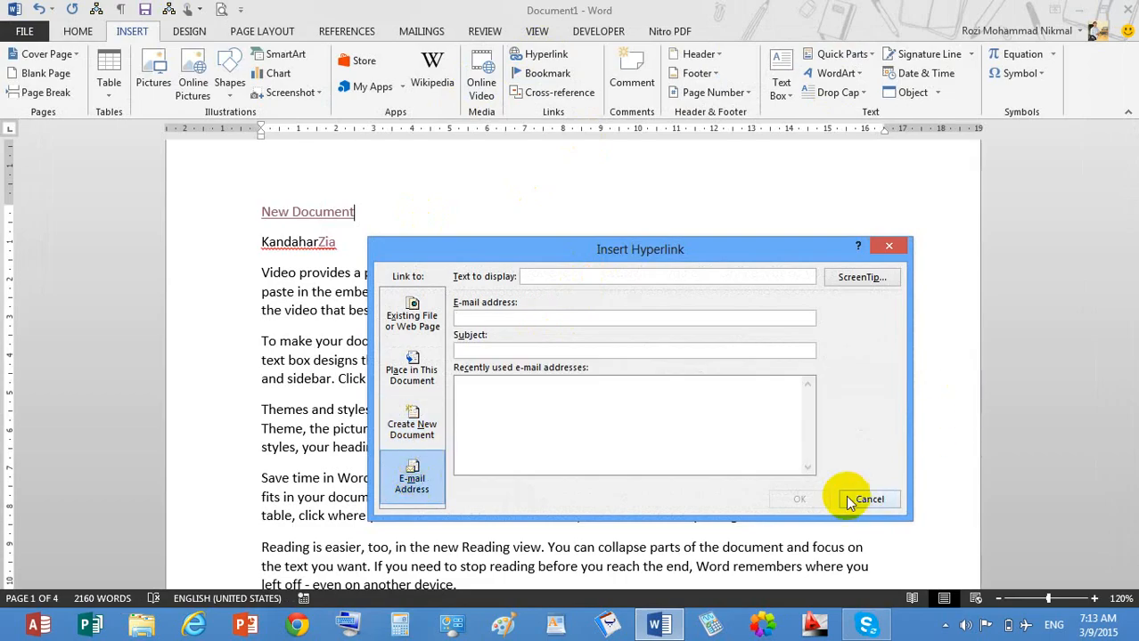
pyautogui.click(866, 498)
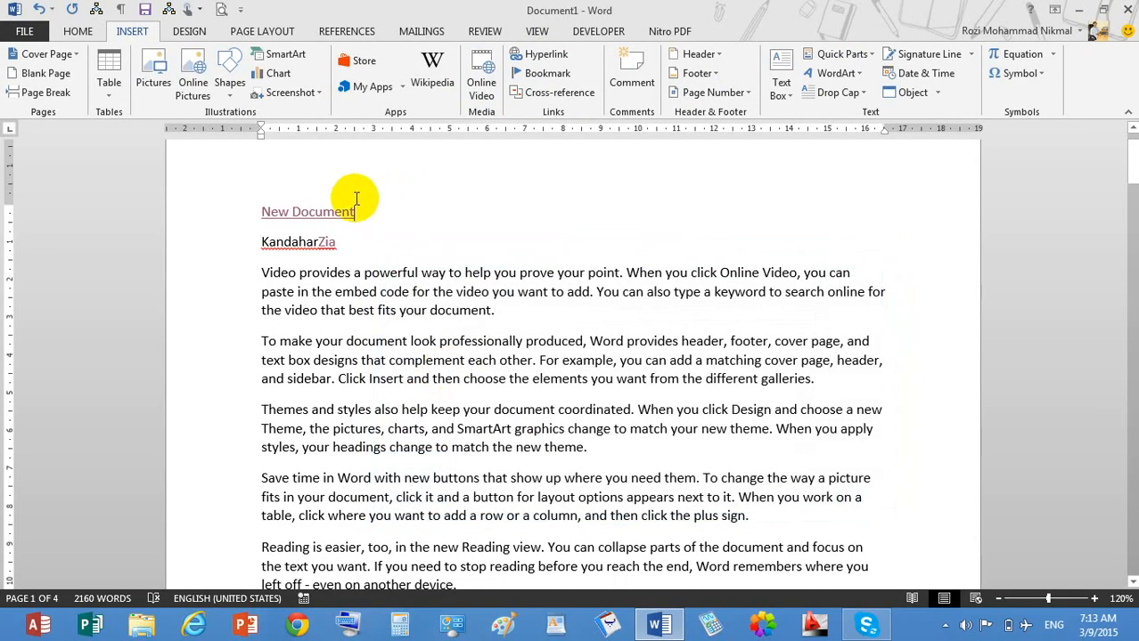
# Add a person's first name and surname on separate new lines below New Document.
pyautogui.press('Return')
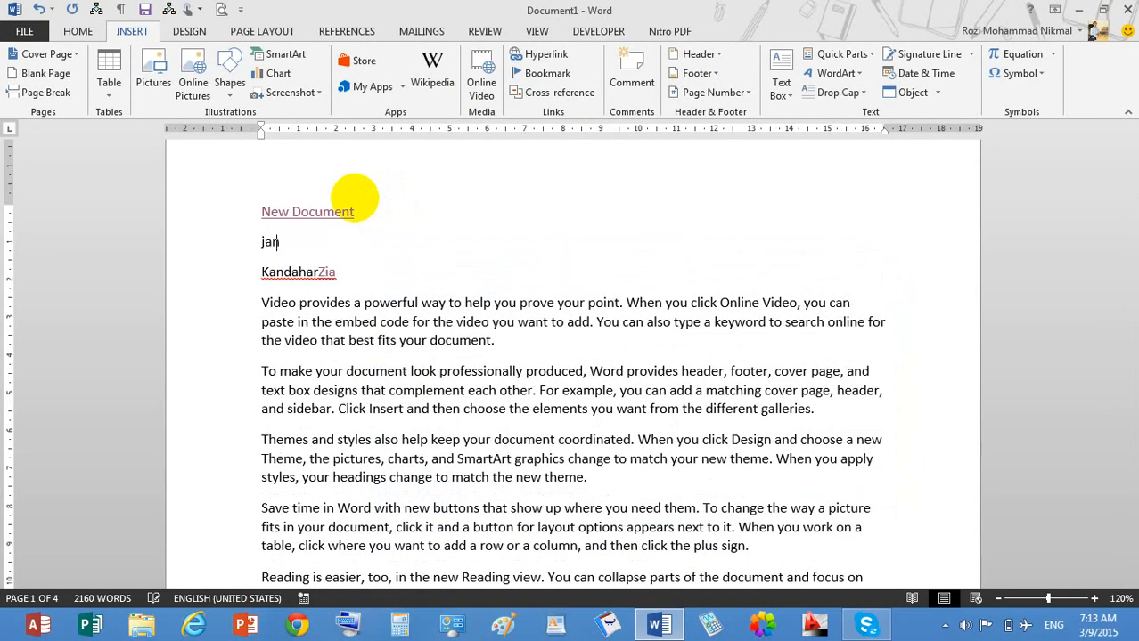
pyautogui.press('Return')
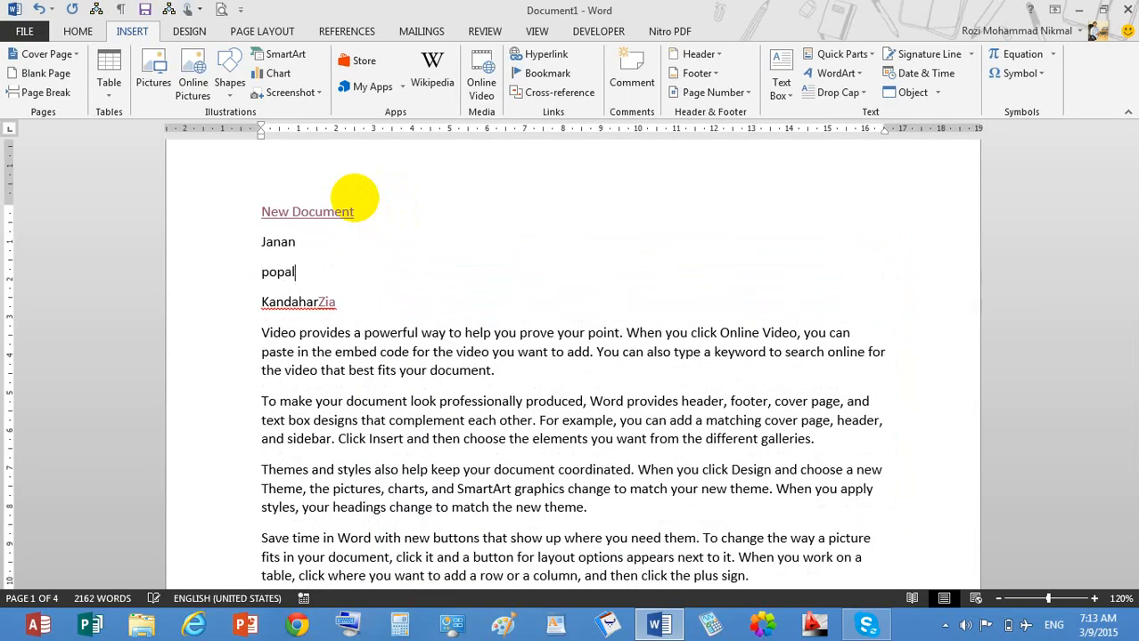
pyautogui.press('Return')
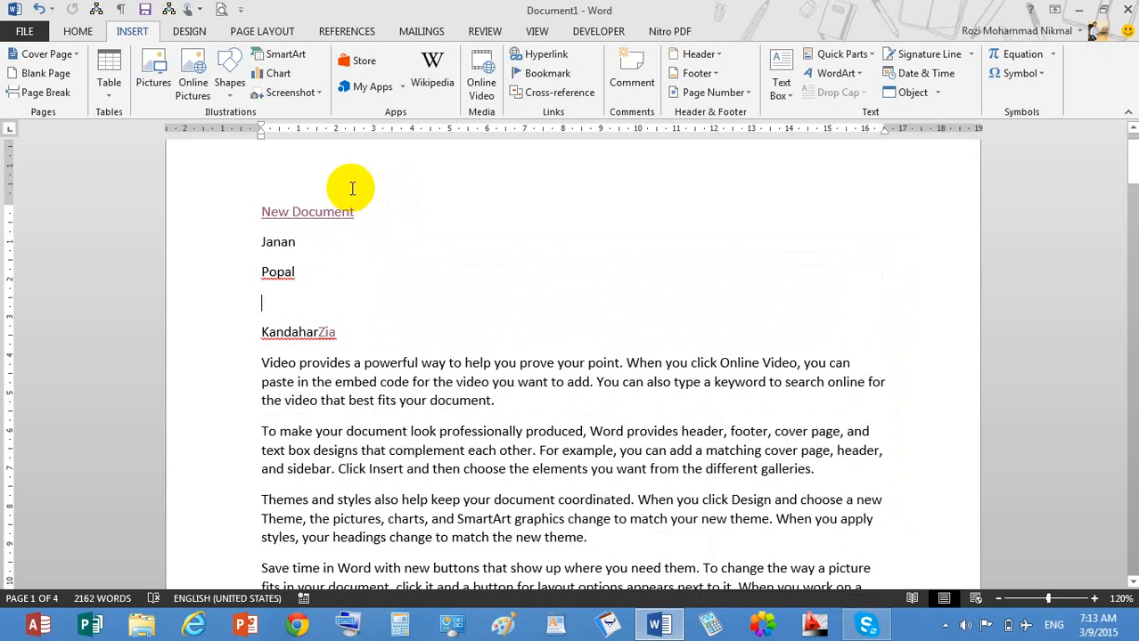
# Link the first-name line to the contact's e-mail address with the subject Meeting.
pyautogui.click(237, 245)
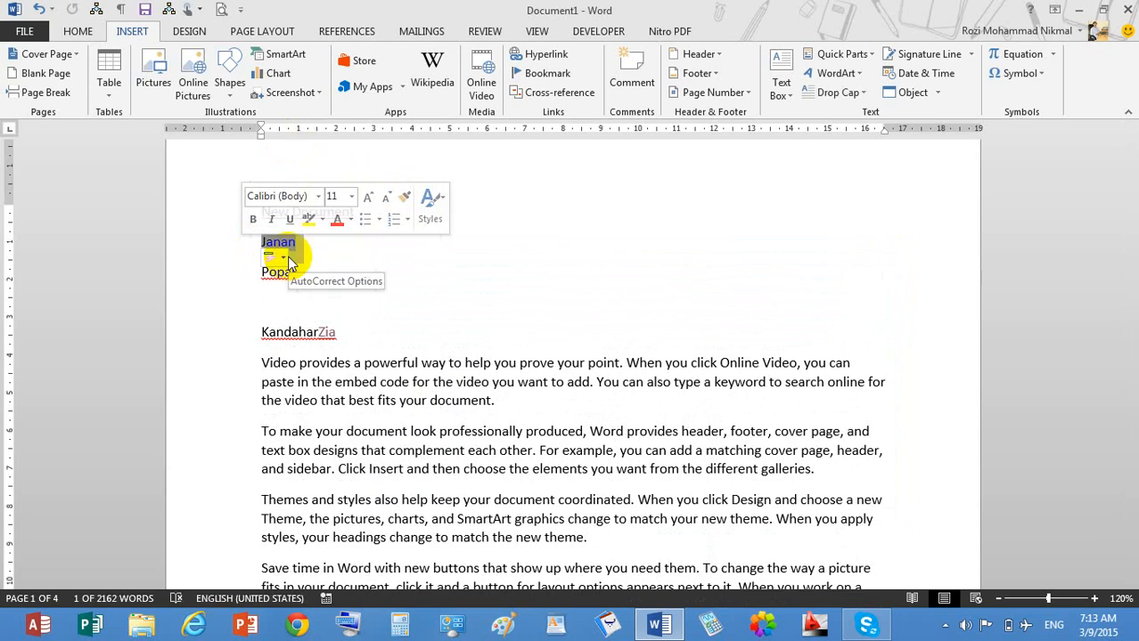
pyautogui.click(546, 56)
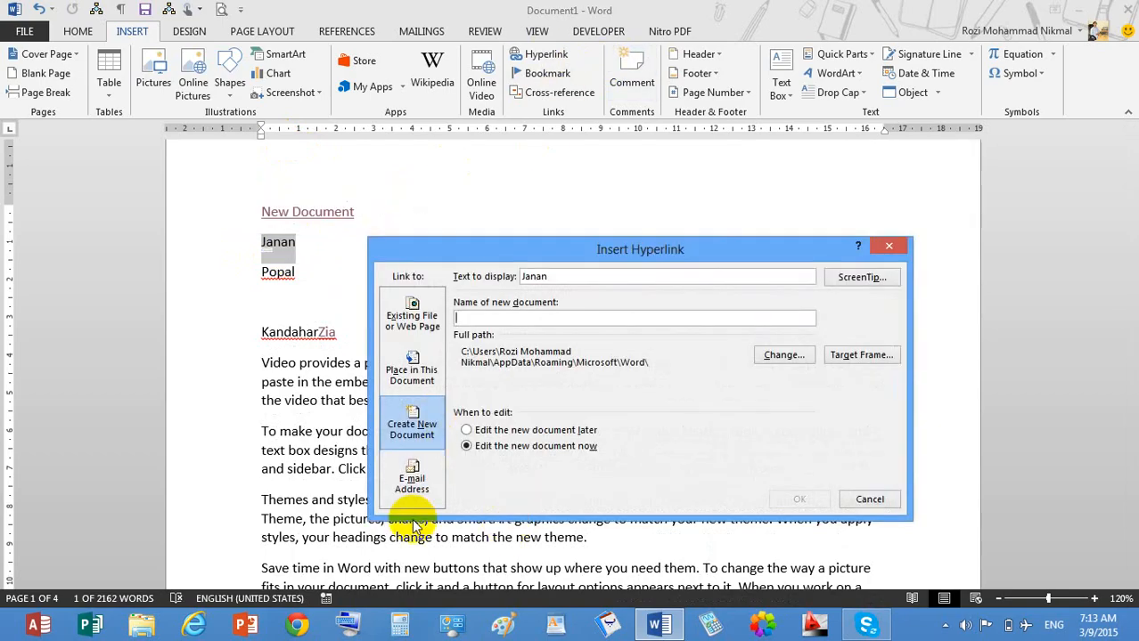
pyautogui.click(424, 488)
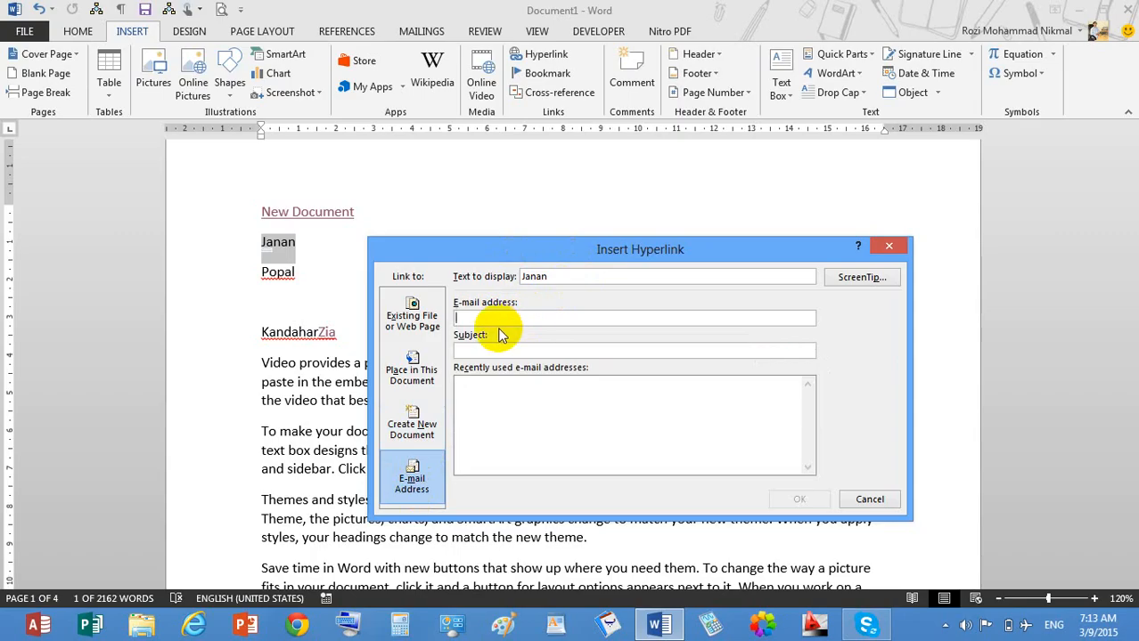
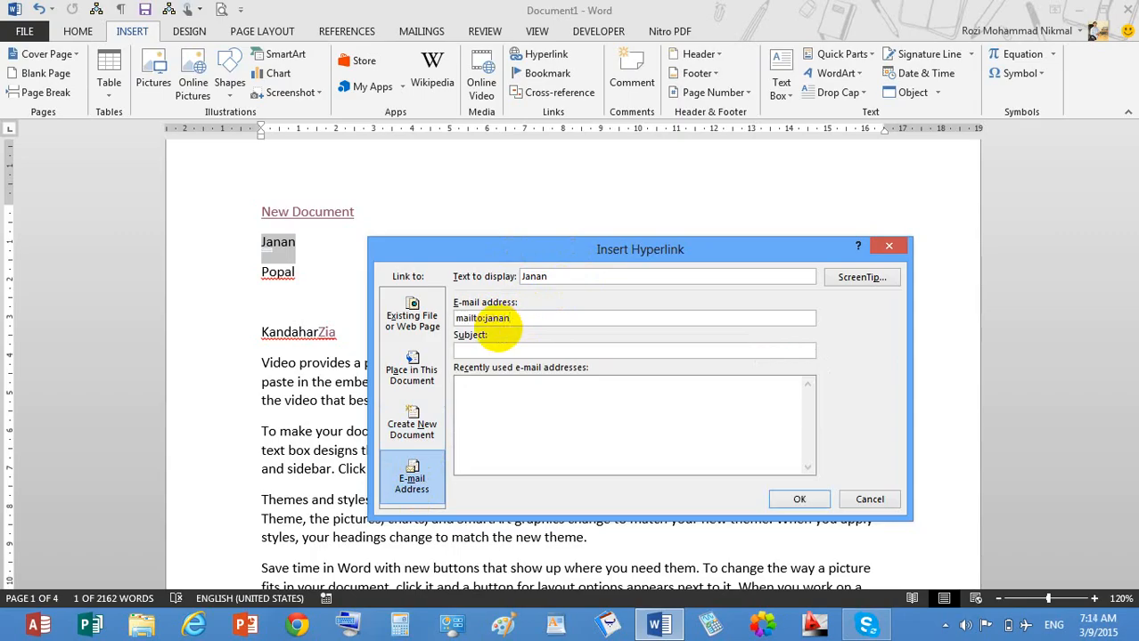
pyautogui.write('Meeting')
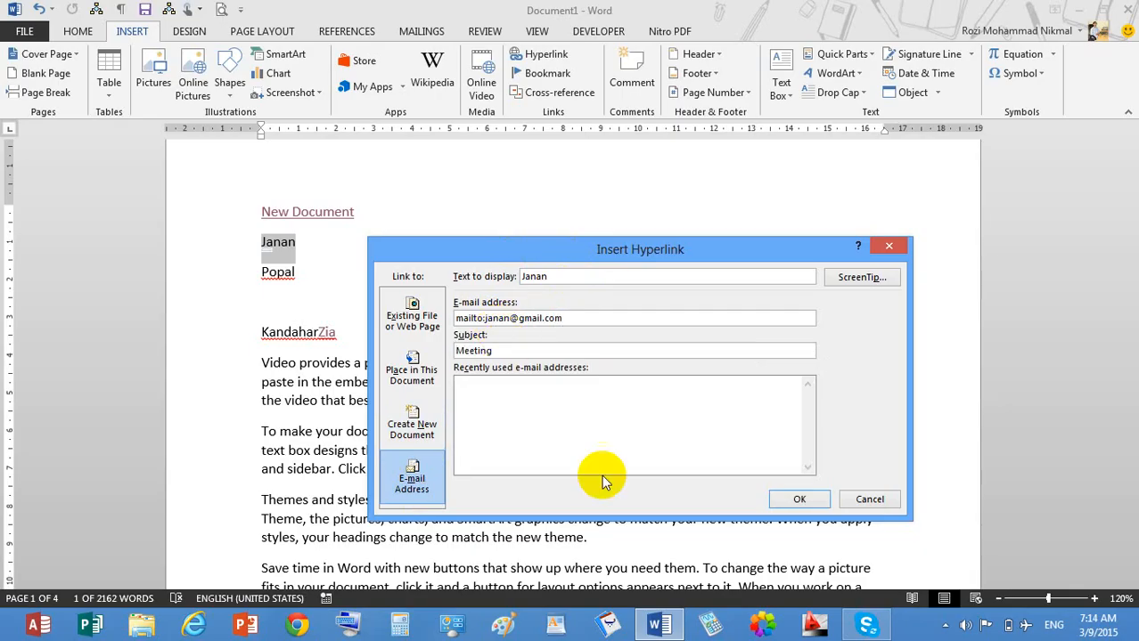
pyautogui.click(806, 499)
pyautogui.moveTo(283, 248)
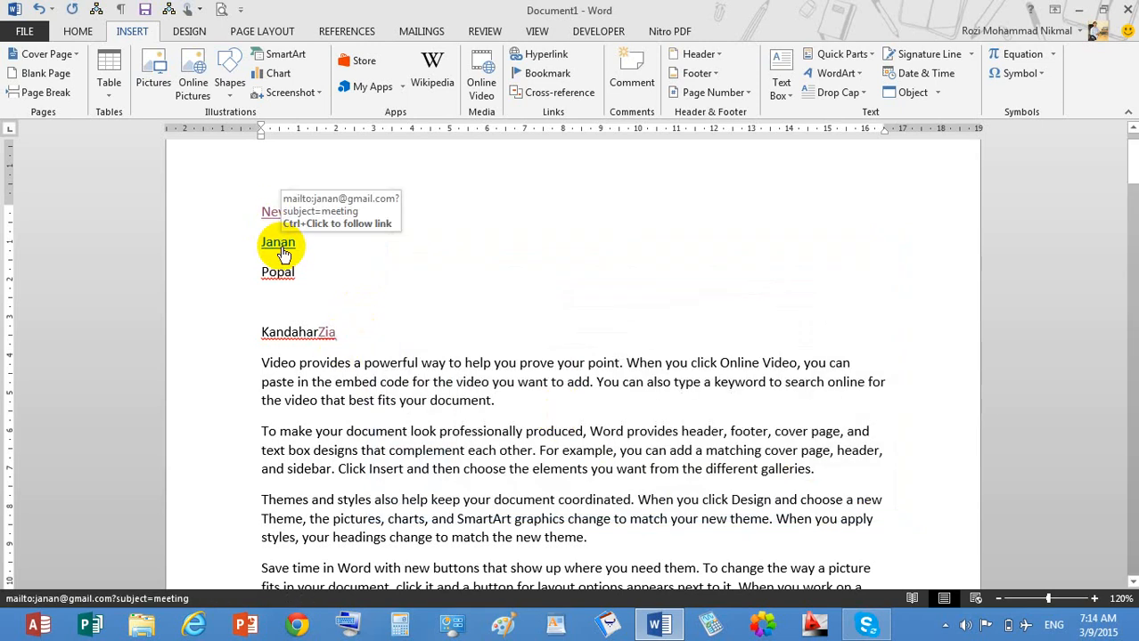
# Open a Meeting message from the first-name link, type sample body text, and attempt sending it.
pyautogui.keyDown('ctrl'); pyautogui.click(282, 251); pyautogui.keyUp('ctrl')
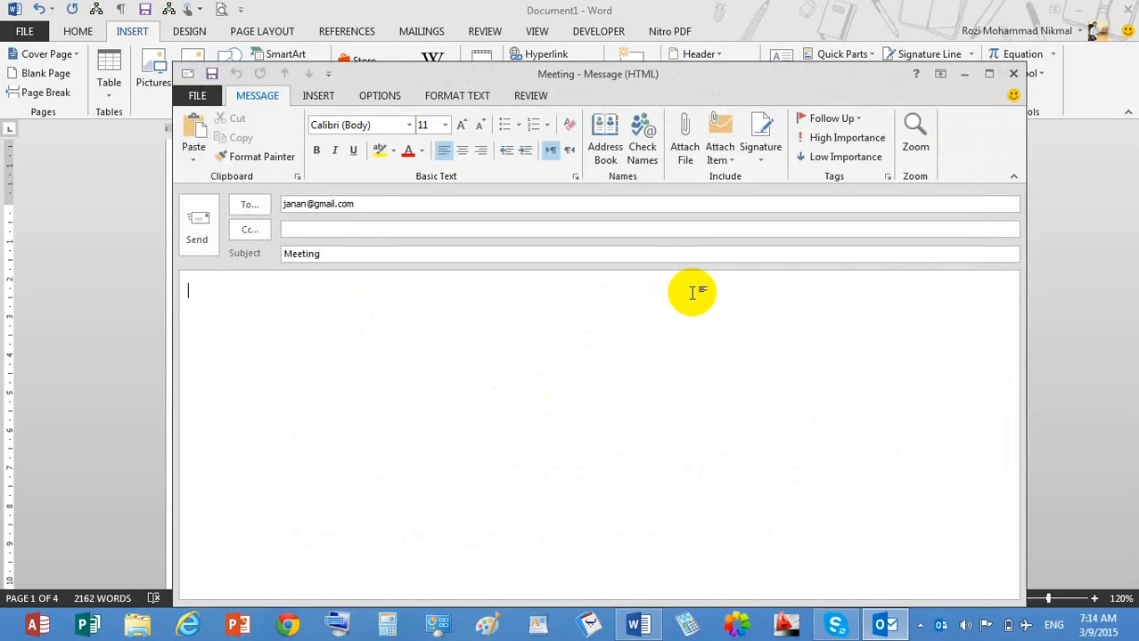
pyautogui.write('jkjk')
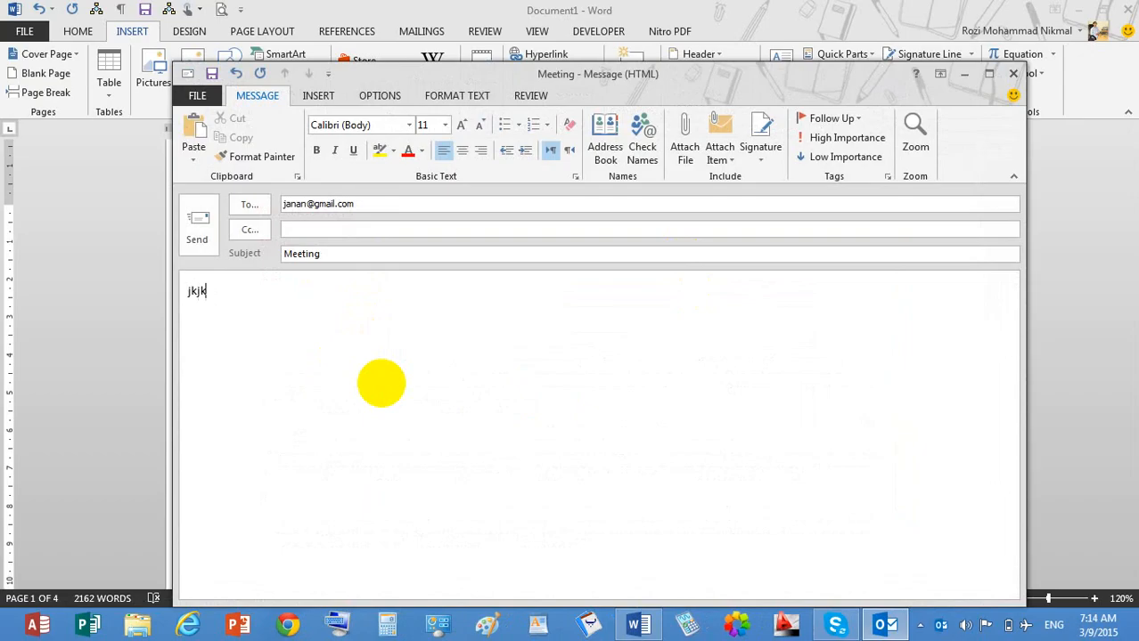
pyautogui.write('l; adf g dfsag ds a')
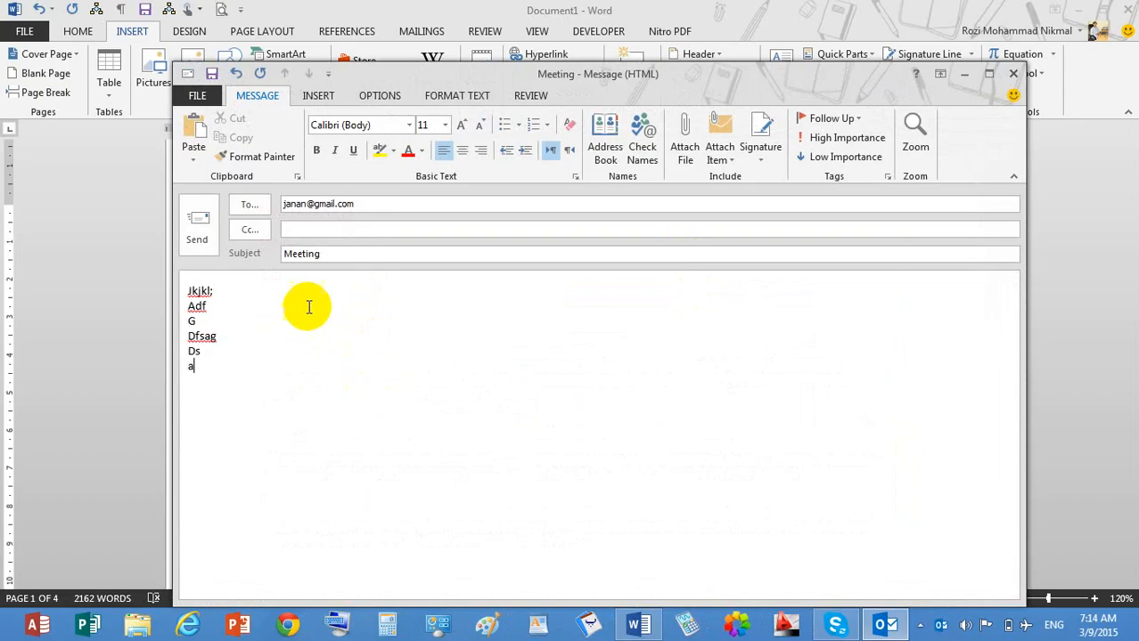
pyautogui.click(202, 239)
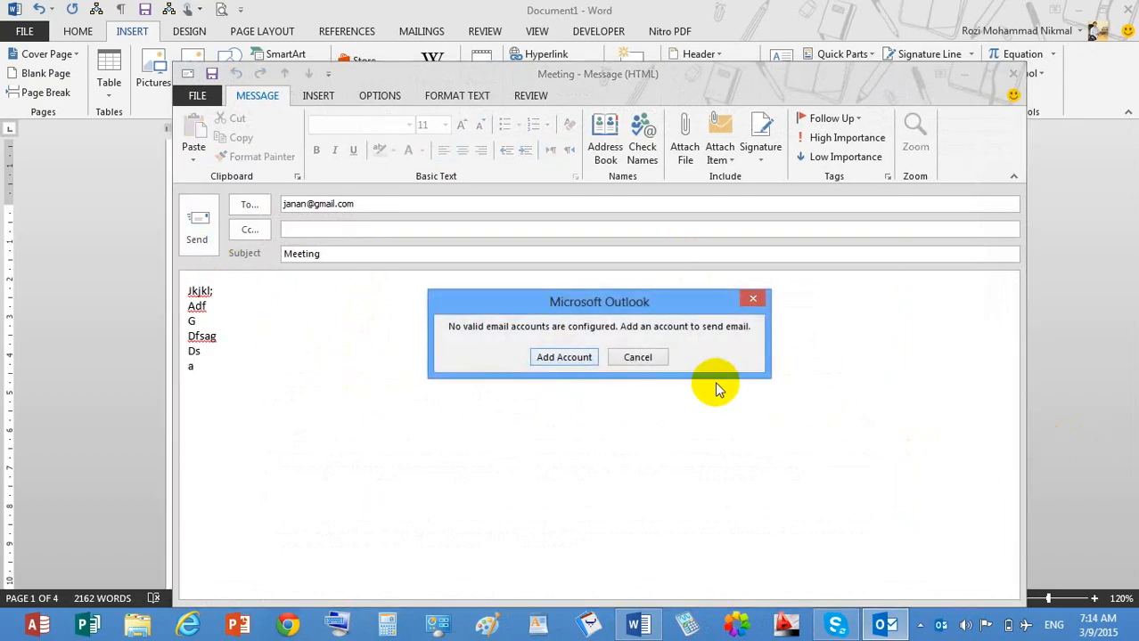
pyautogui.click(638, 357)
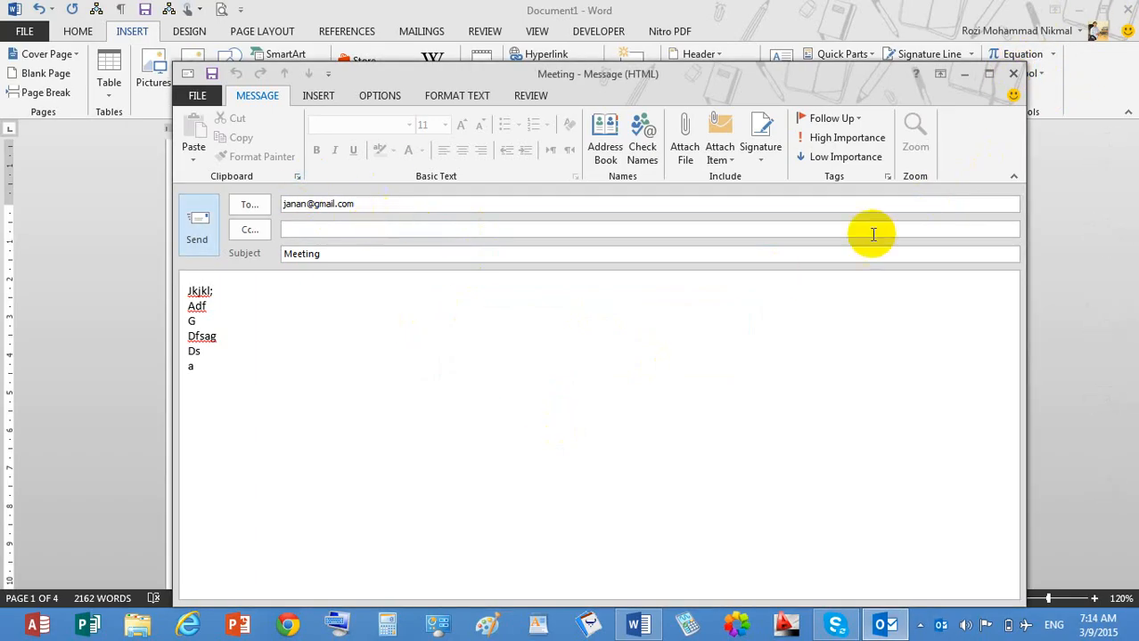
# Close the Outlook message without saving it, returning to the Word document.
pyautogui.click(1013, 74)
pyautogui.click(646, 359)
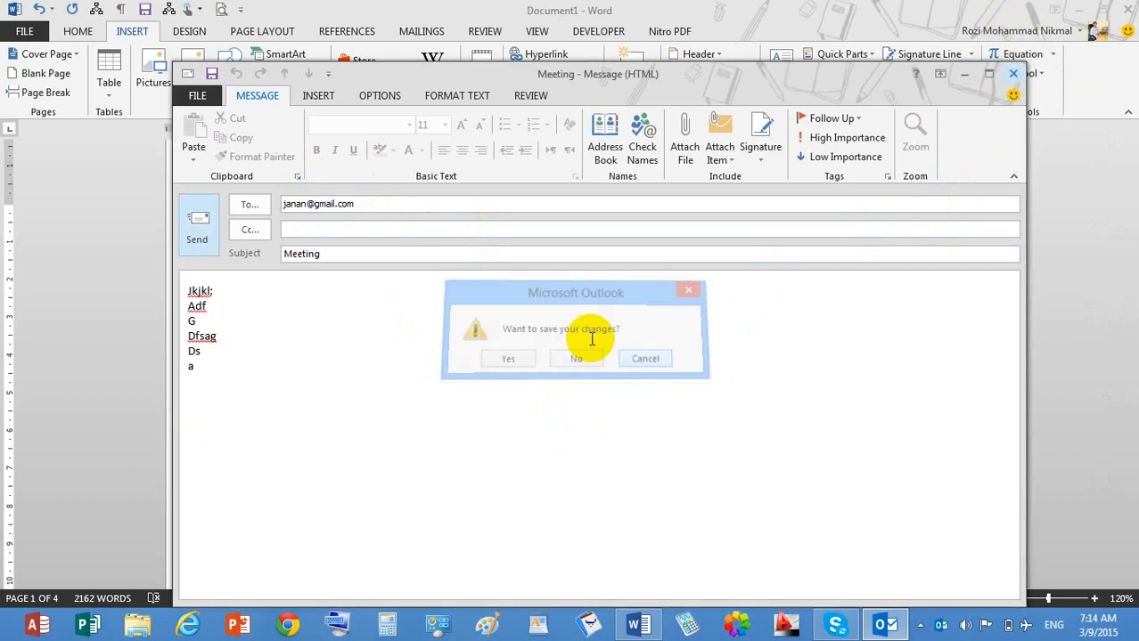
pyautogui.click(380, 206)
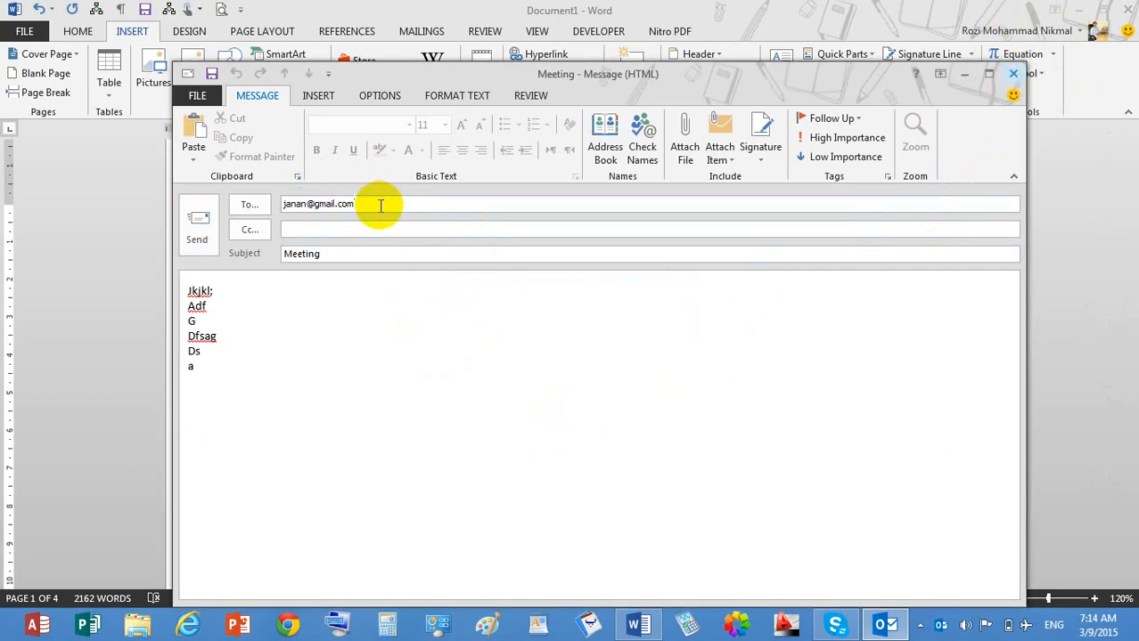
pyautogui.write(',')
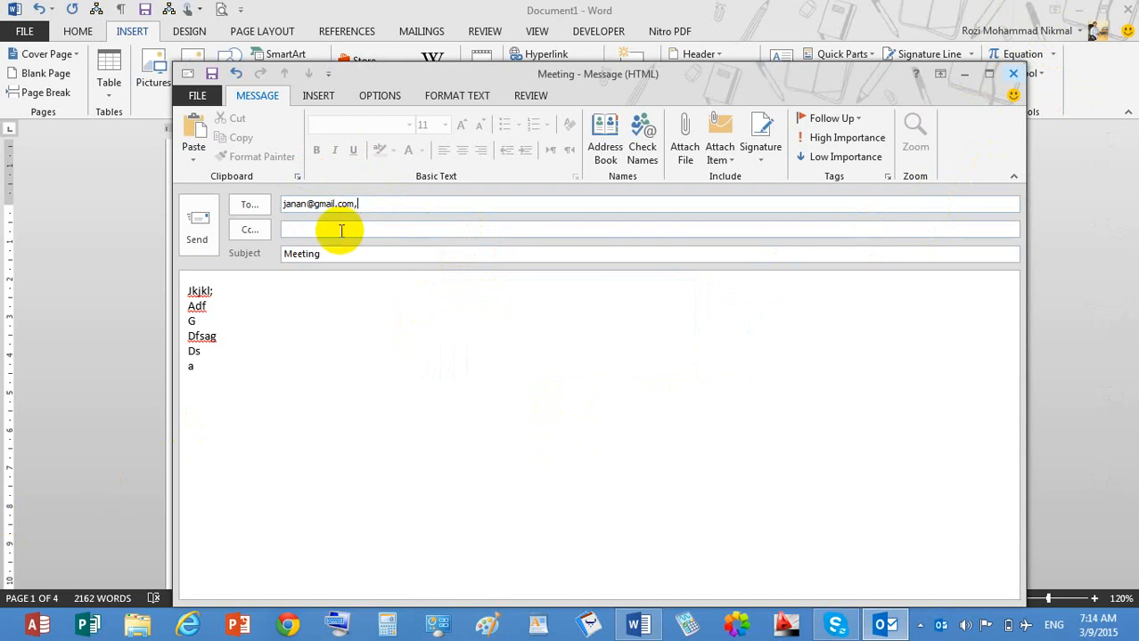
pyautogui.click(337, 231)
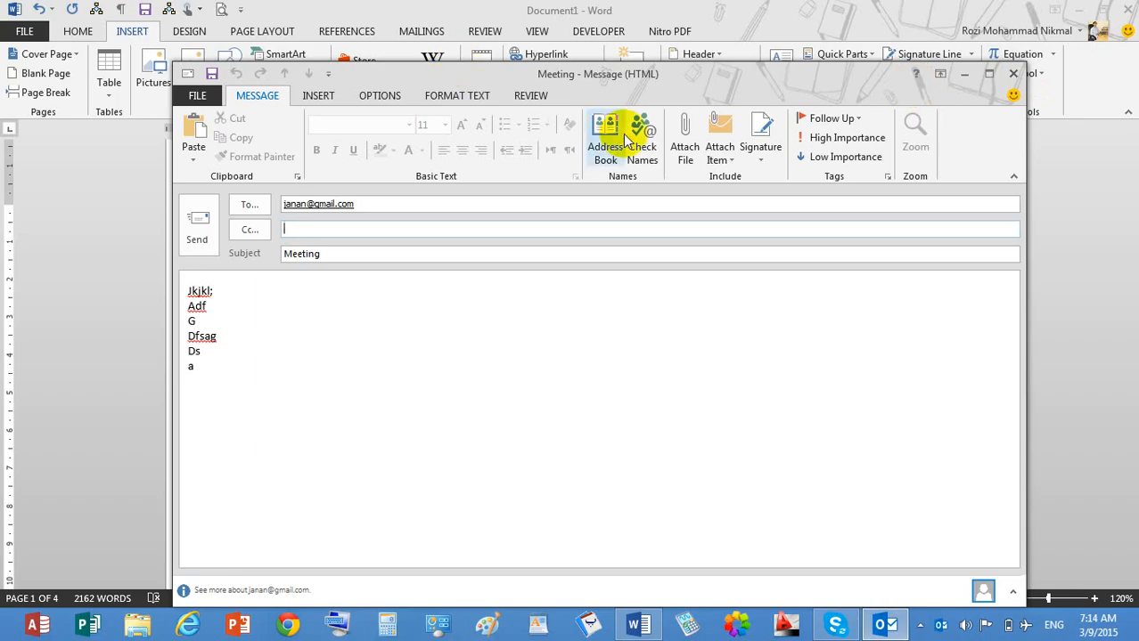
pyautogui.click(1013, 75)
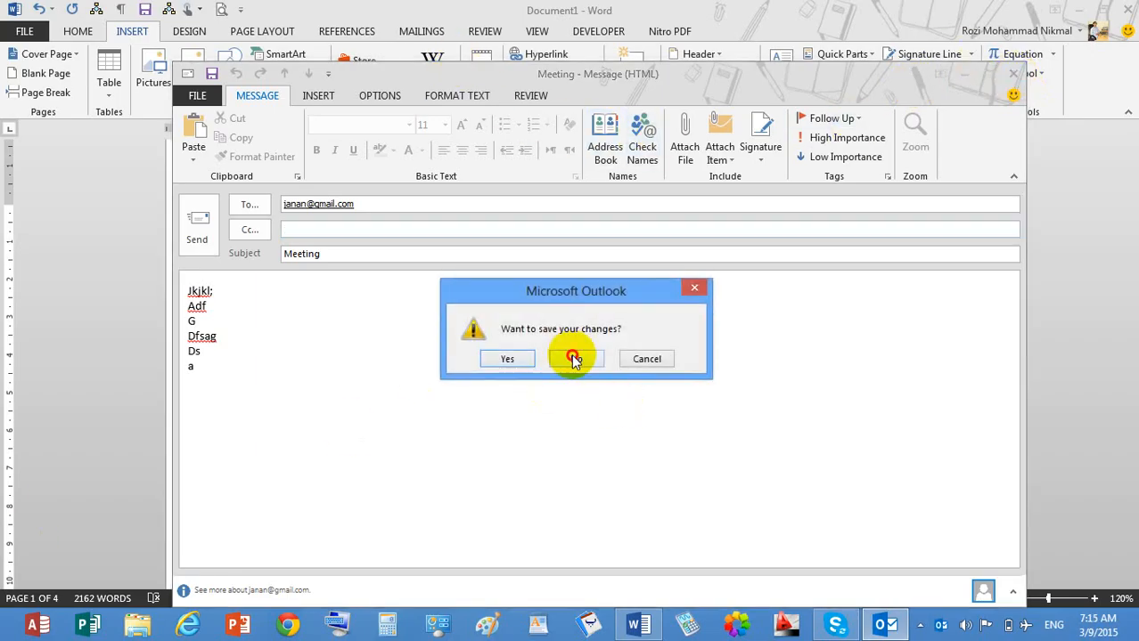
pyautogui.click(575, 359)
pyautogui.click(421, 305)
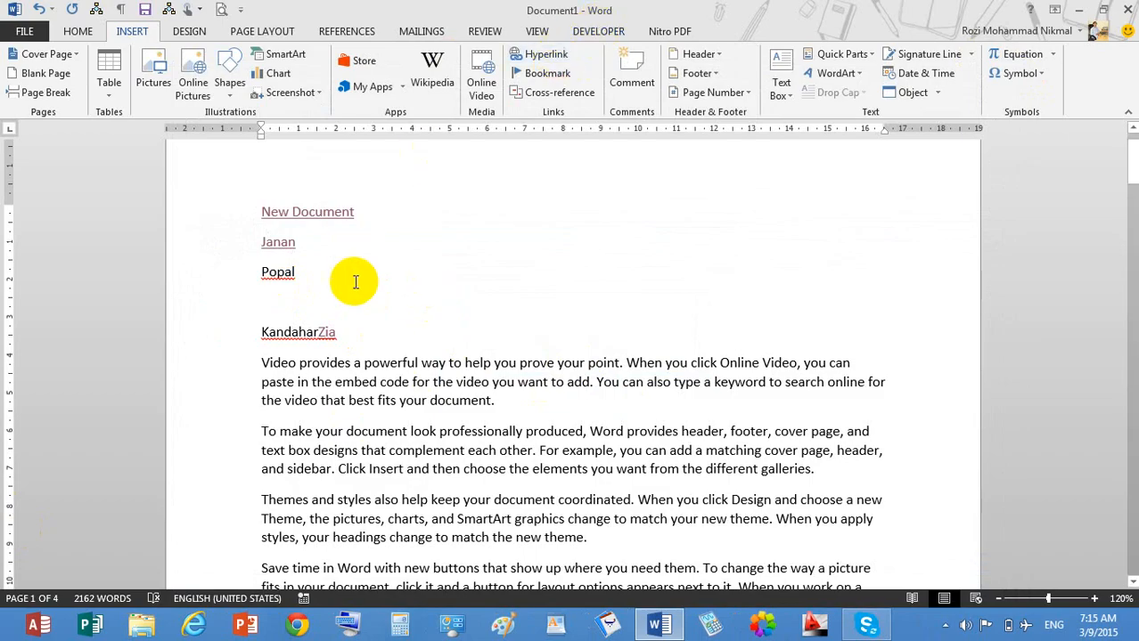
pyautogui.doubleClick(272, 274)
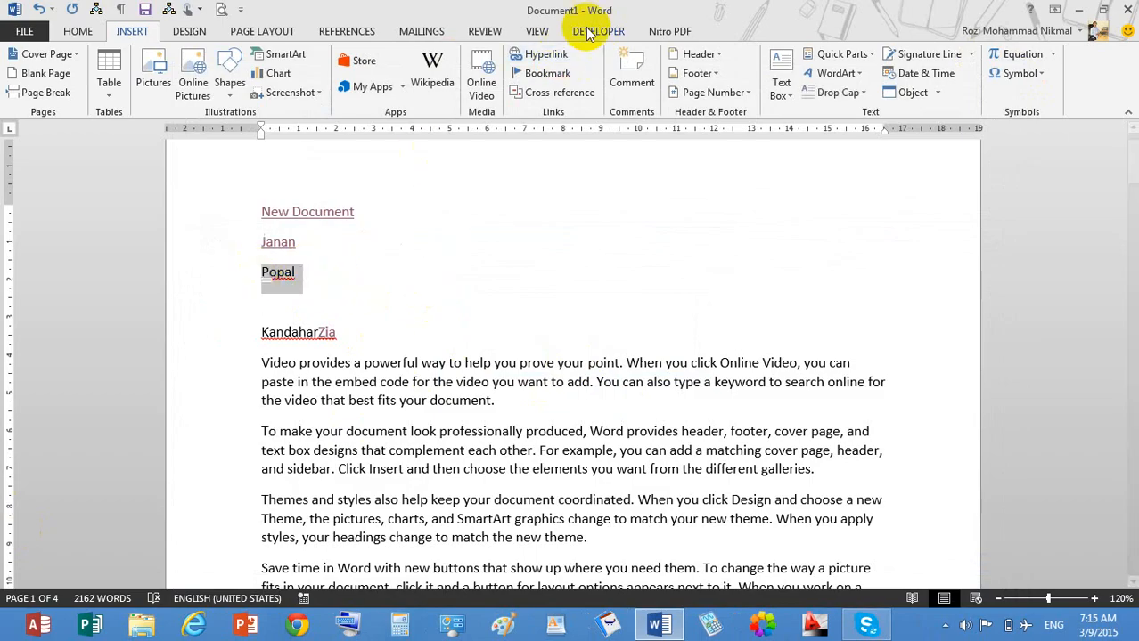
pyautogui.click(546, 57)
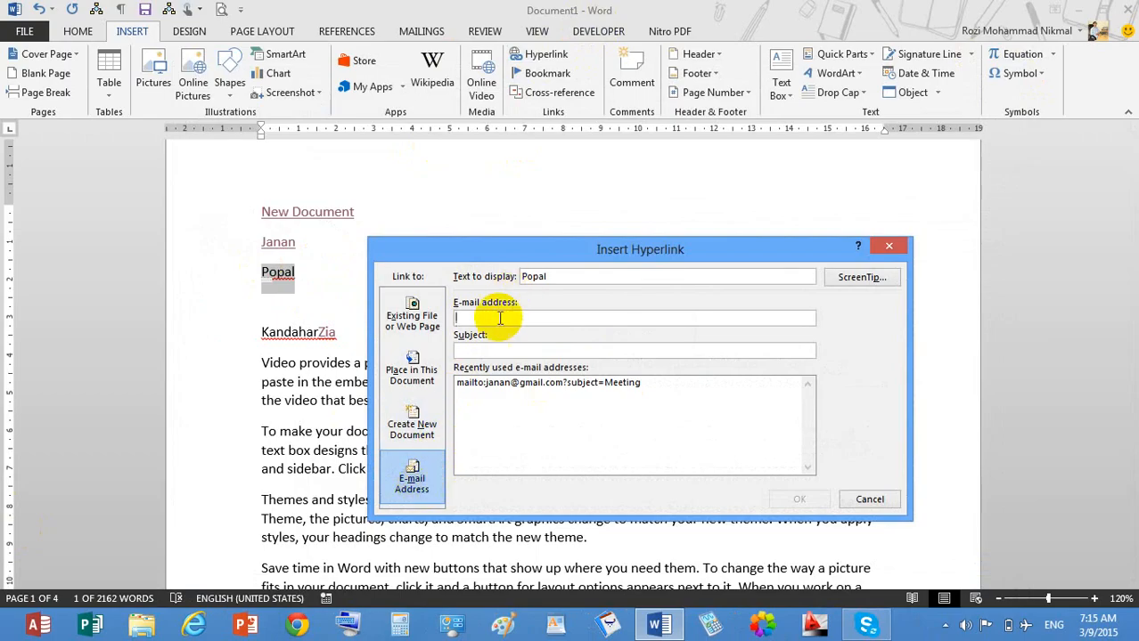
pyautogui.write('sakjdlfjdslka;')
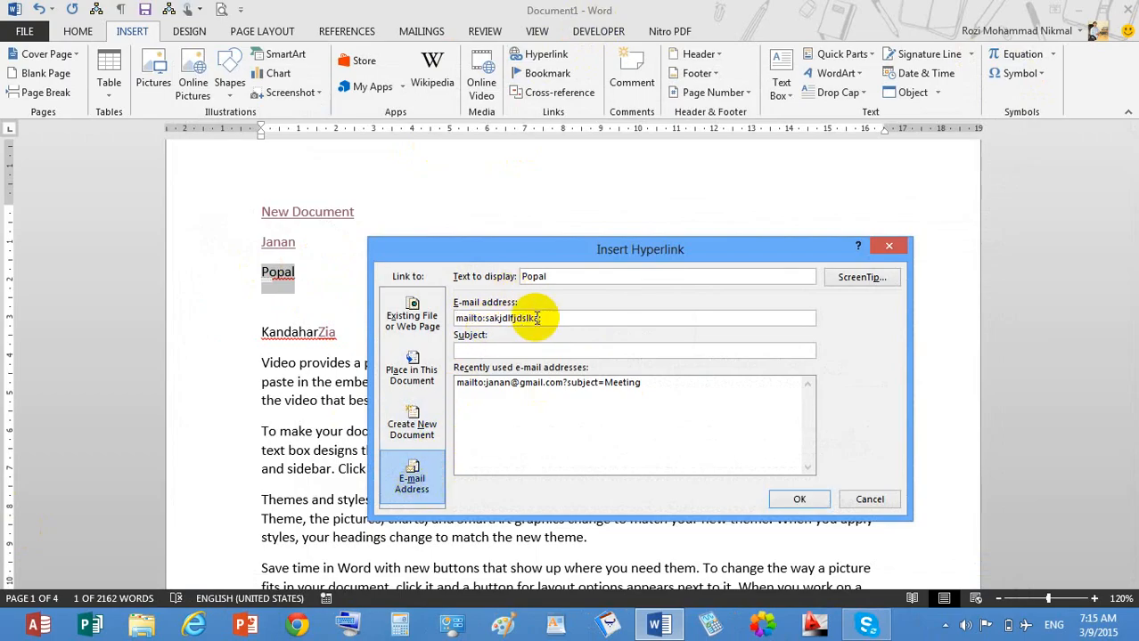
pyautogui.click(546, 350)
pyautogui.write('kjlsdafjk;ldsa')
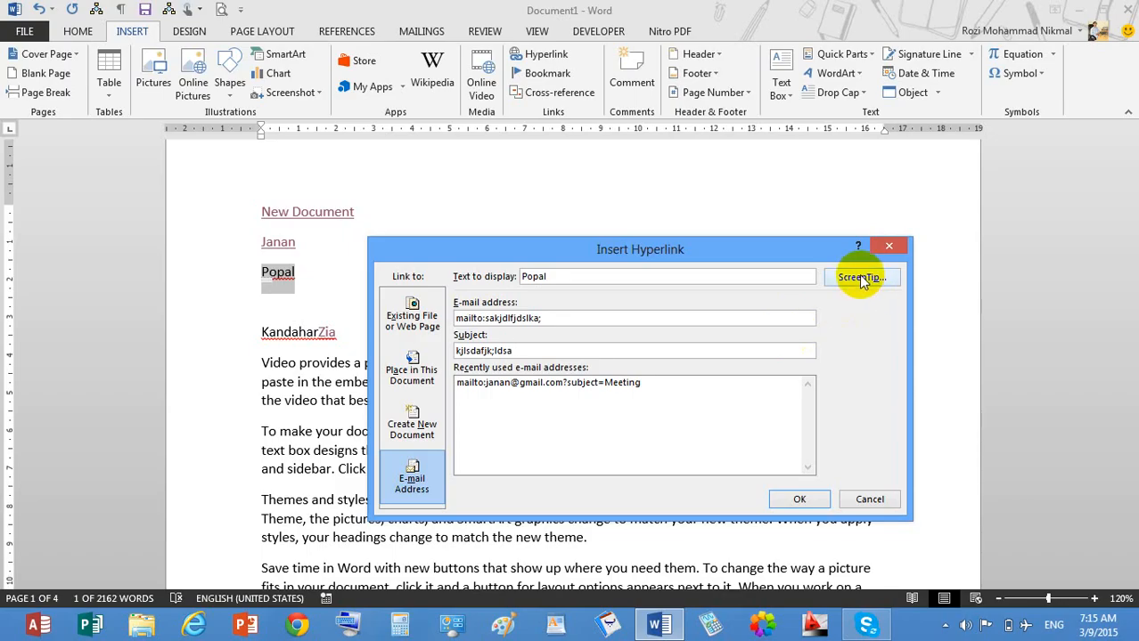
pyautogui.click(869, 499)
pyautogui.click(299, 360)
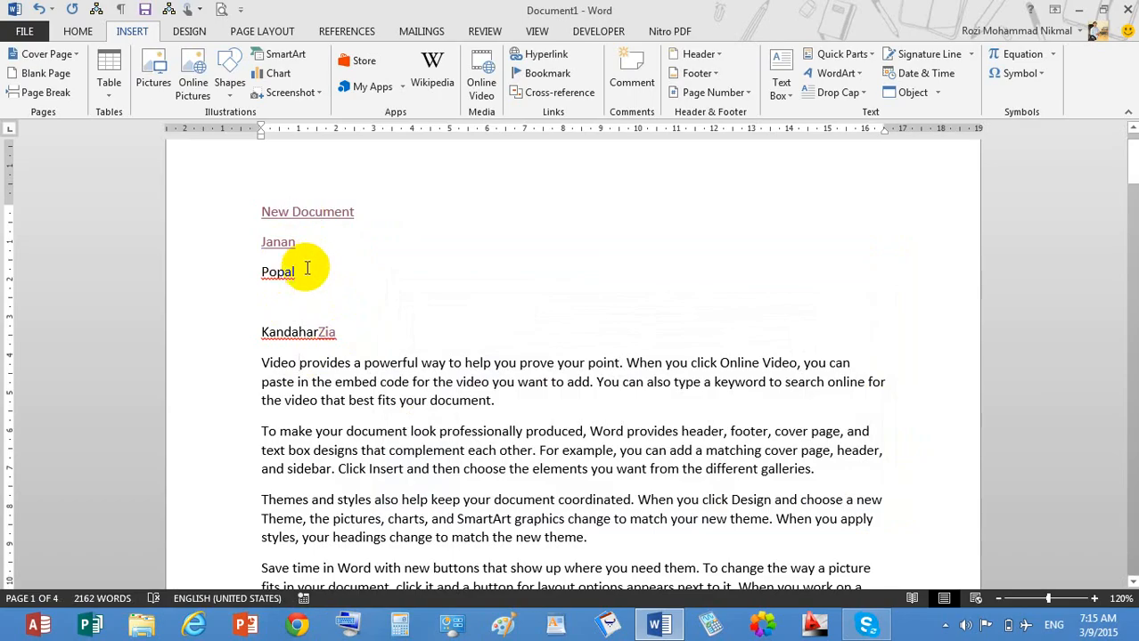
# Link the selected surname to the contact's e-mail address with the subject Trip.
pyautogui.moveTo(307, 287); pyautogui.dragTo(181, 280)
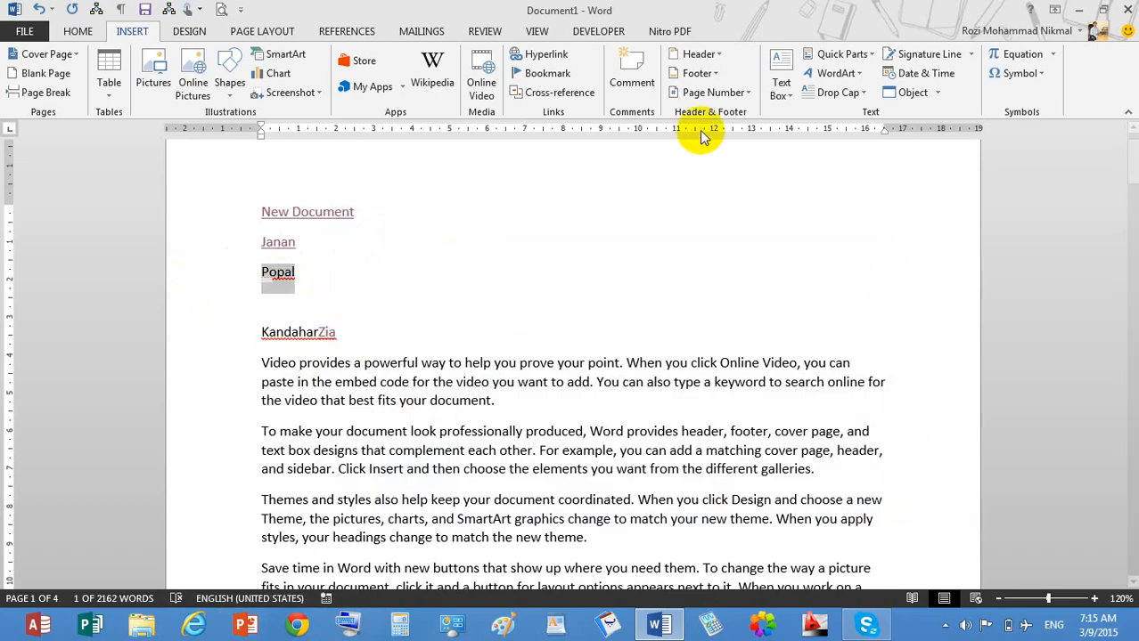
pyautogui.click(556, 55)
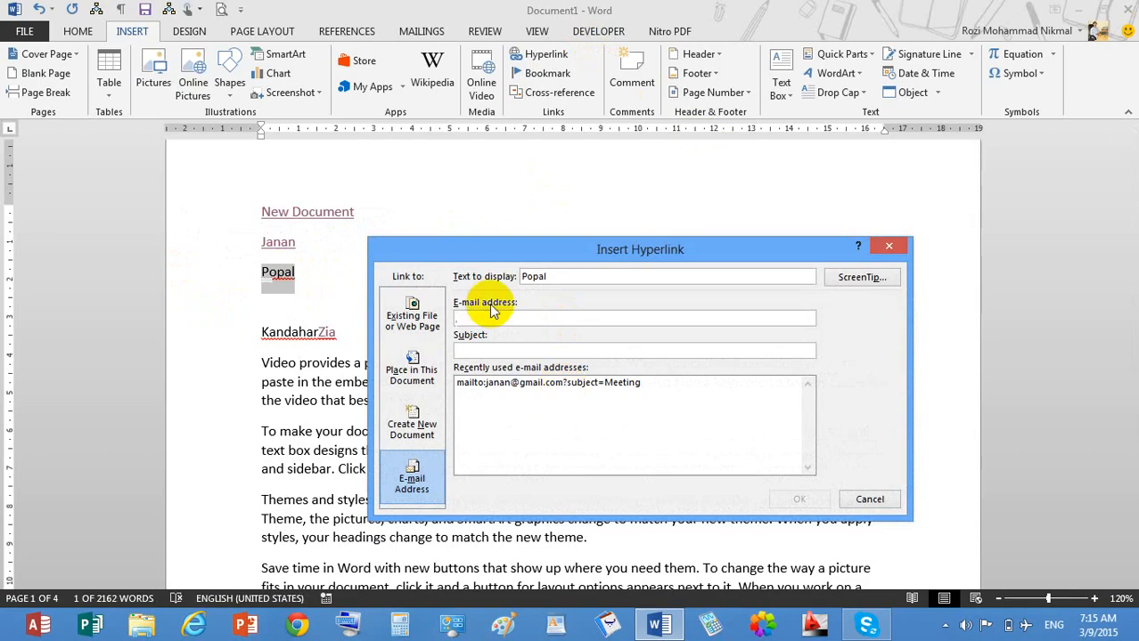
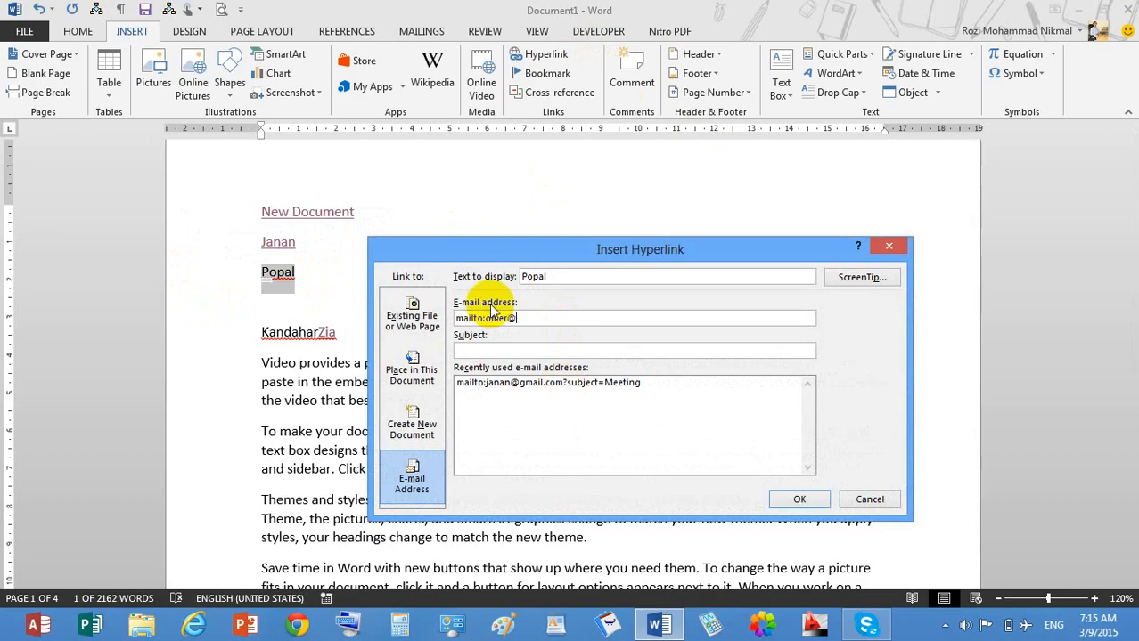
pyautogui.press('Tab')
pyautogui.write('Tri')
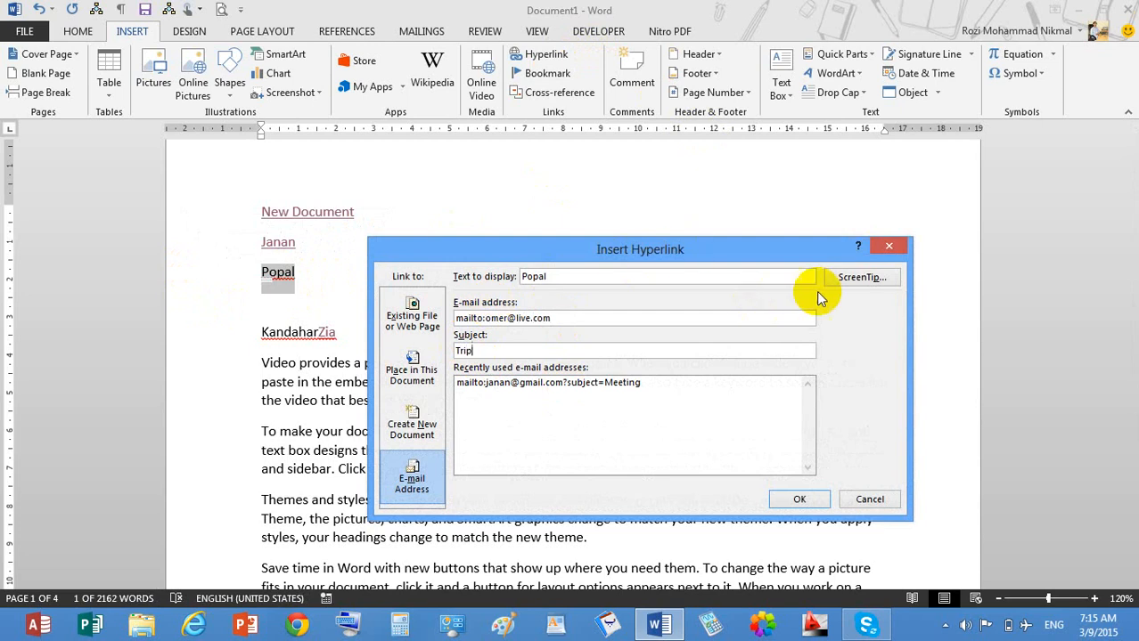
# Add a ScreenTip telling readers to click to open MS Outlook and type the message body.
pyautogui.click(860, 278)
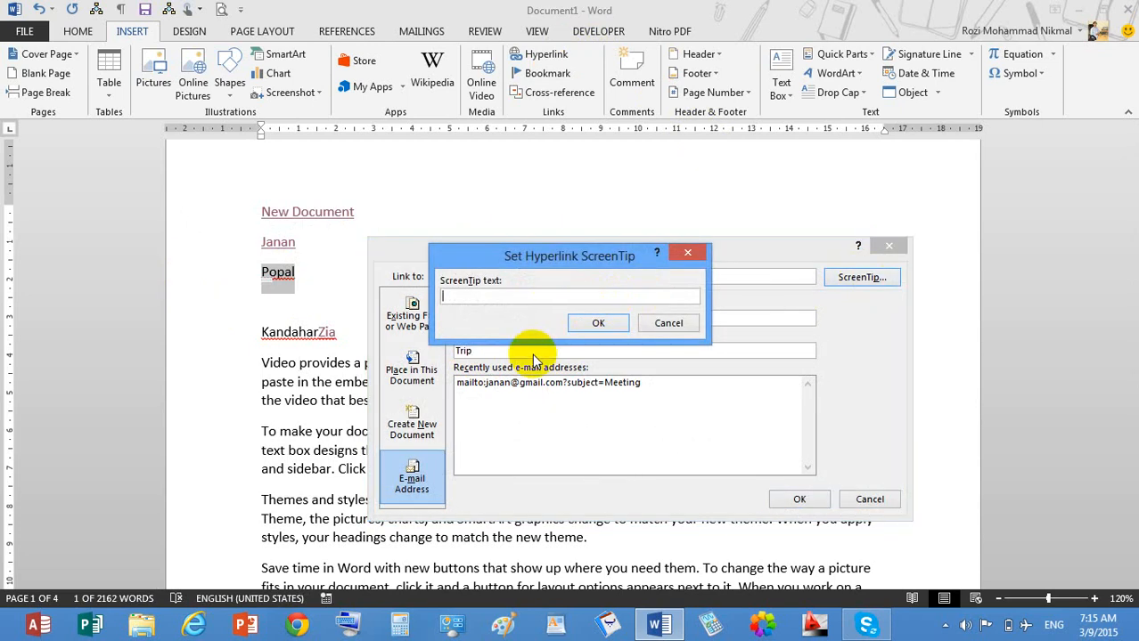
pyautogui.write('a')
pyautogui.press('BackSpace')
pyautogui.write('Pealcese Cleaze')
pyautogui.press('BackSpace')
pyautogui.write('se')
pyautogui.write('Clikc to')
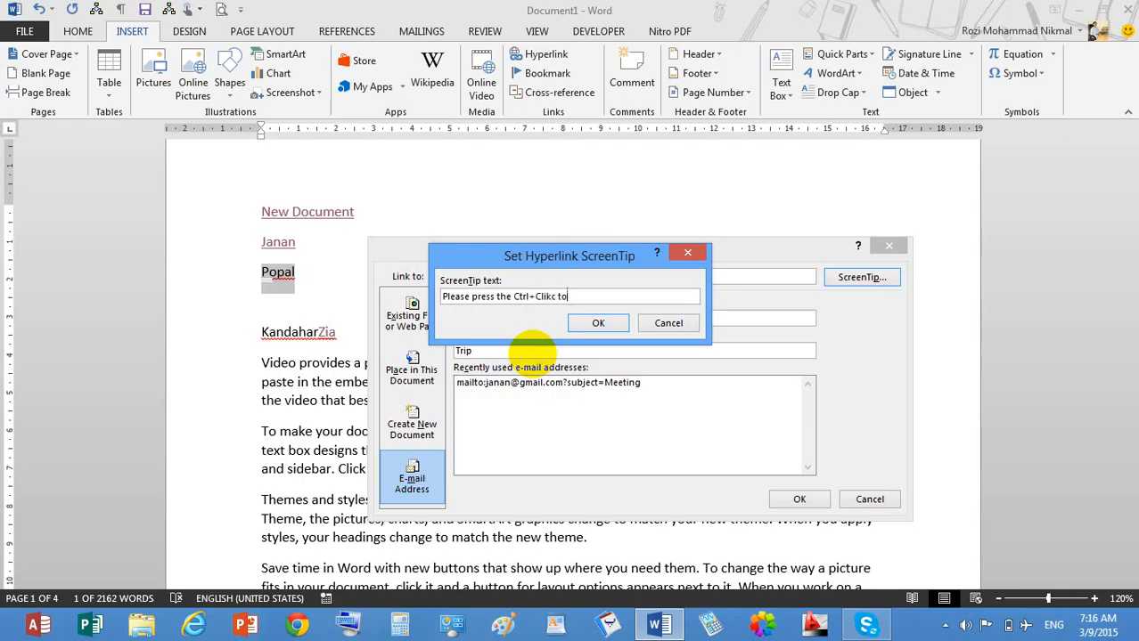
pyautogui.write(' open the ms outlook screen')
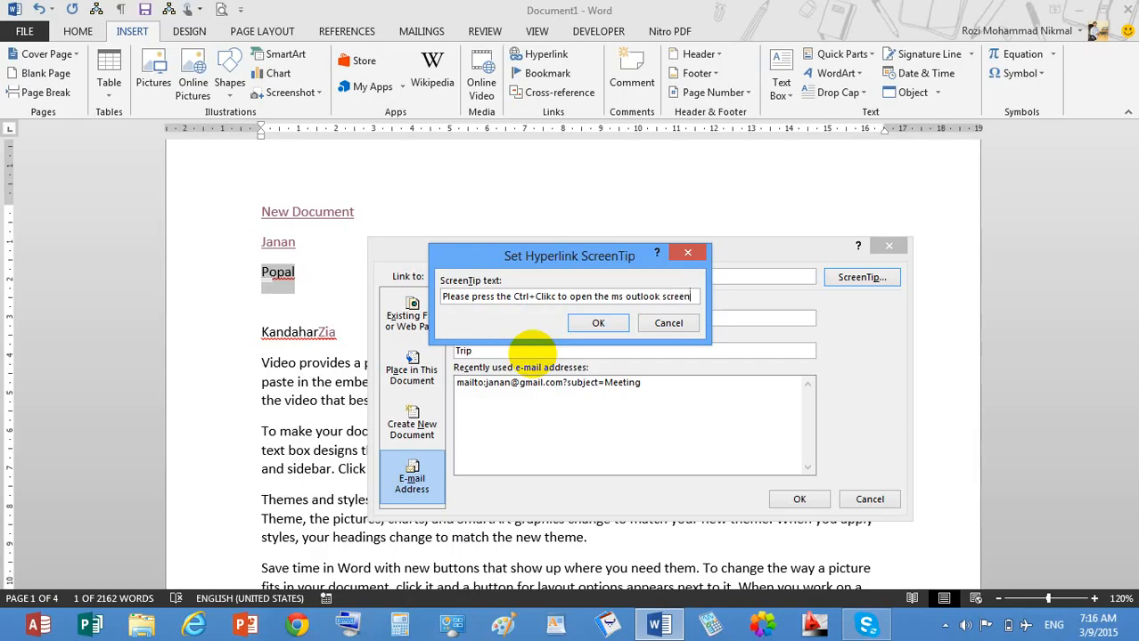
pyautogui.write(' teh')
pyautogui.write('hen')
pyautogui.write(' typ')
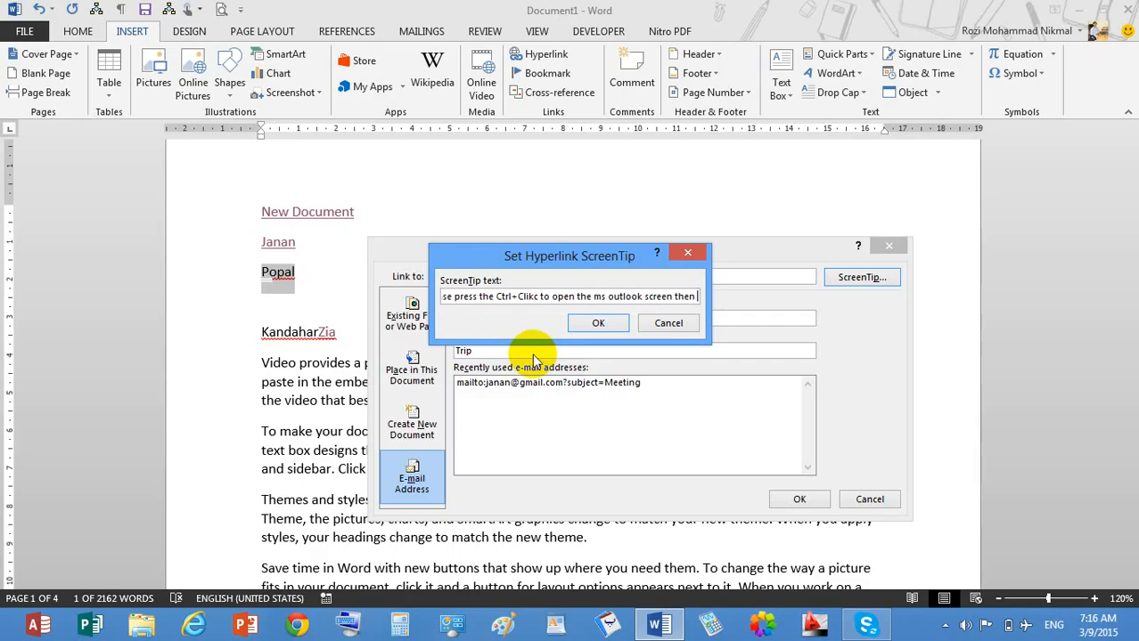
pyautogui.write('the b')
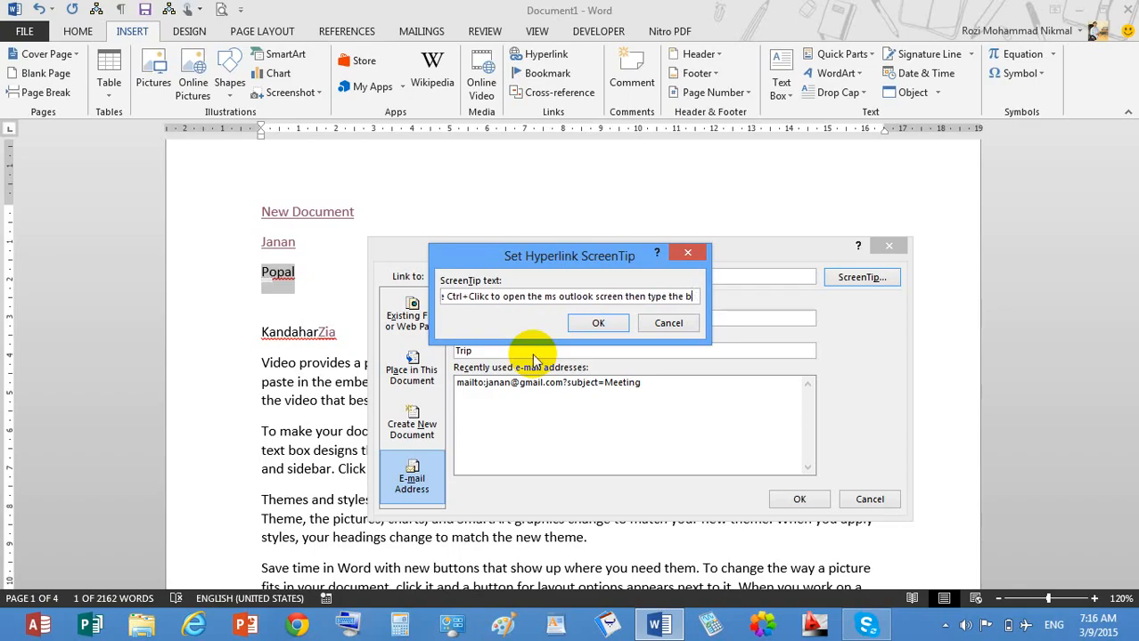
pyautogui.write('ody ot ')
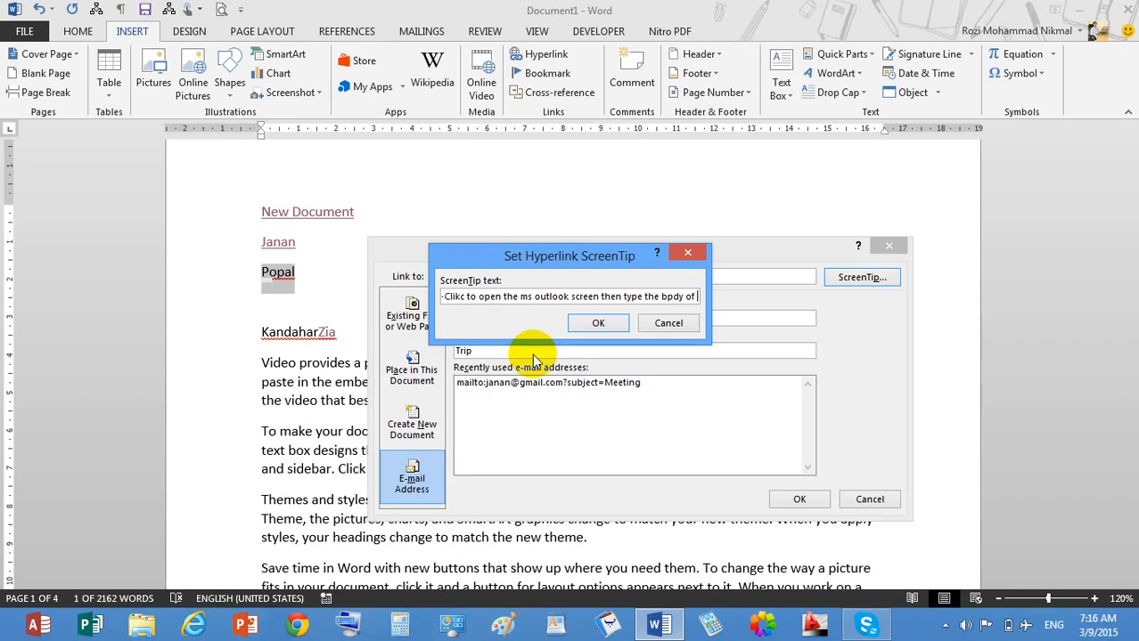
pyautogui.write(' the ')
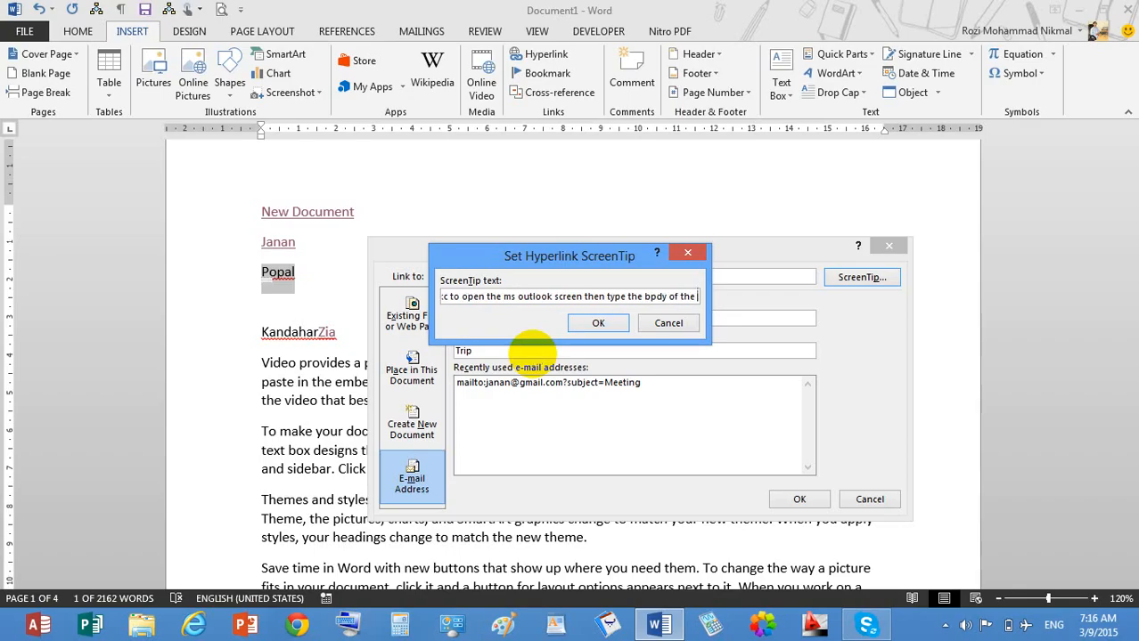
pyautogui.write('text')
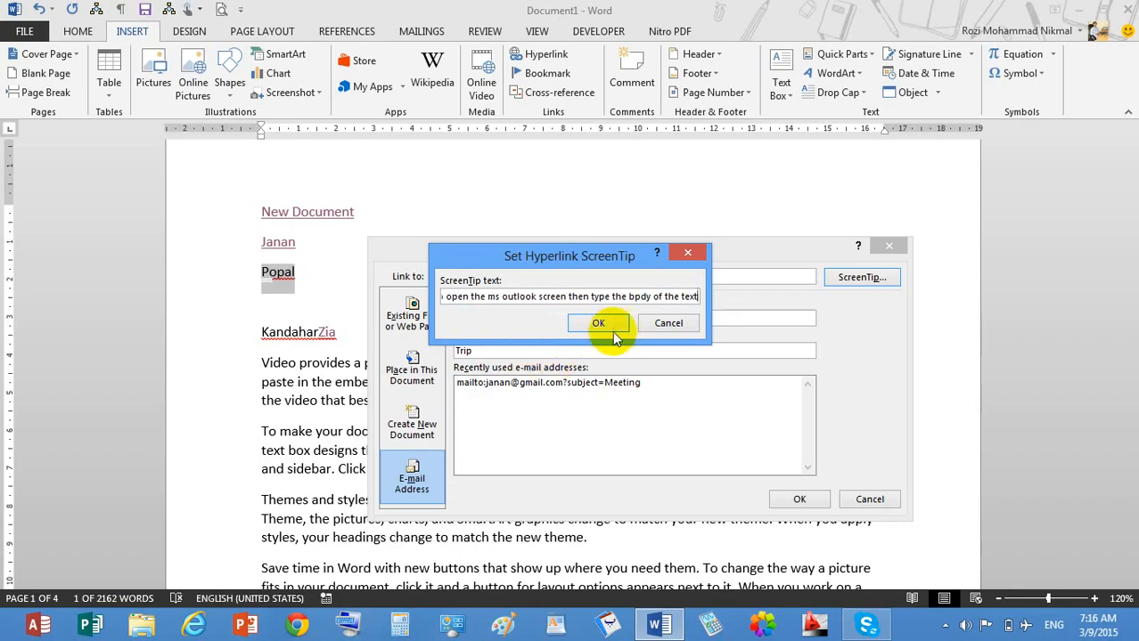
pyautogui.click(598, 322)
pyautogui.click(799, 499)
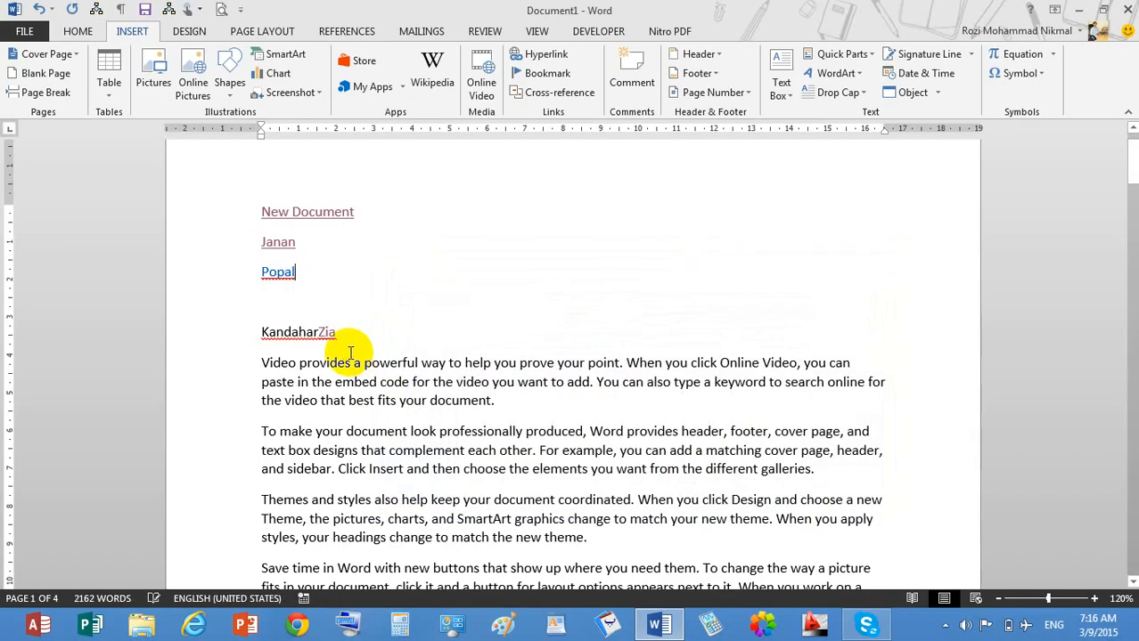
pyautogui.moveTo(289, 281)
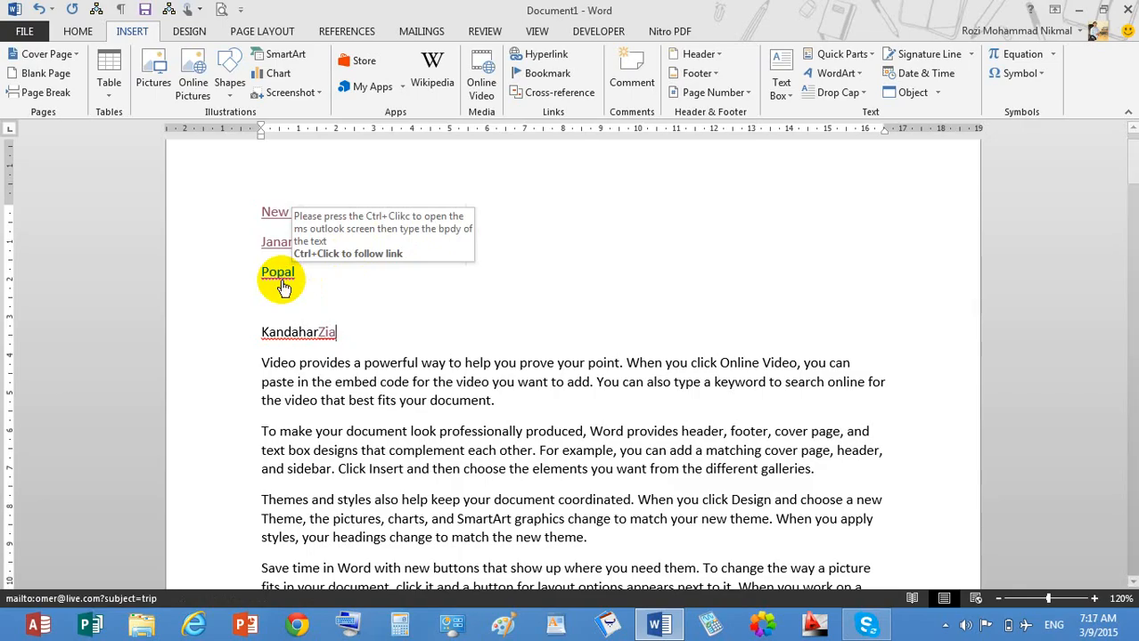
pyautogui.keyDown('ctrl'); pyautogui.click(282, 284); pyautogui.keyUp('ctrl')
pyautogui.click(576, 360)
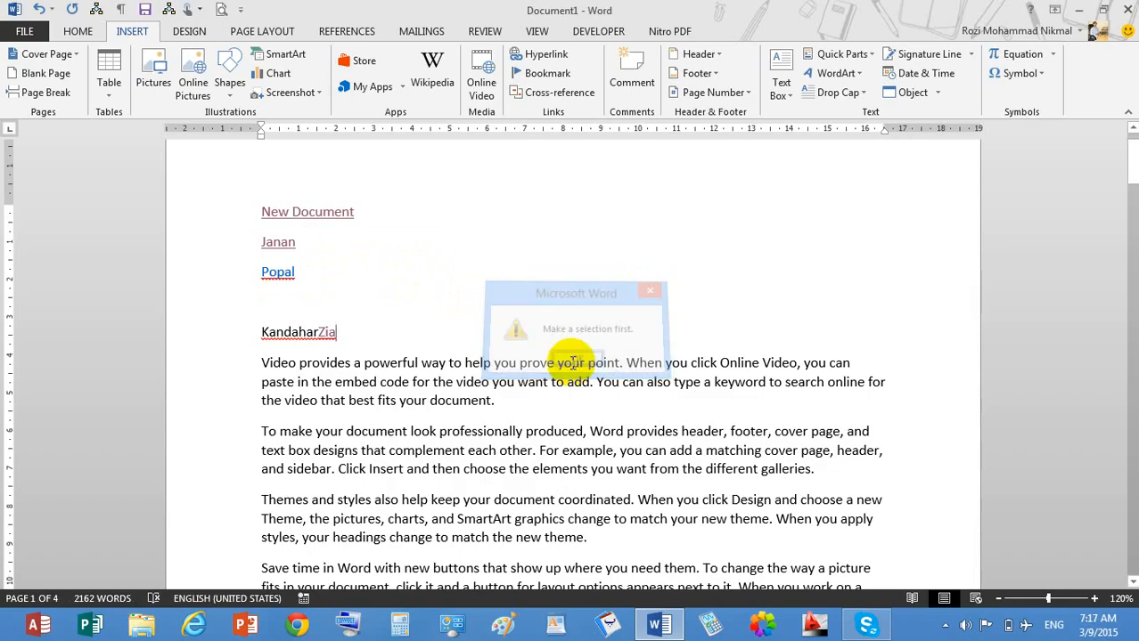
pyautogui.click(378, 299)
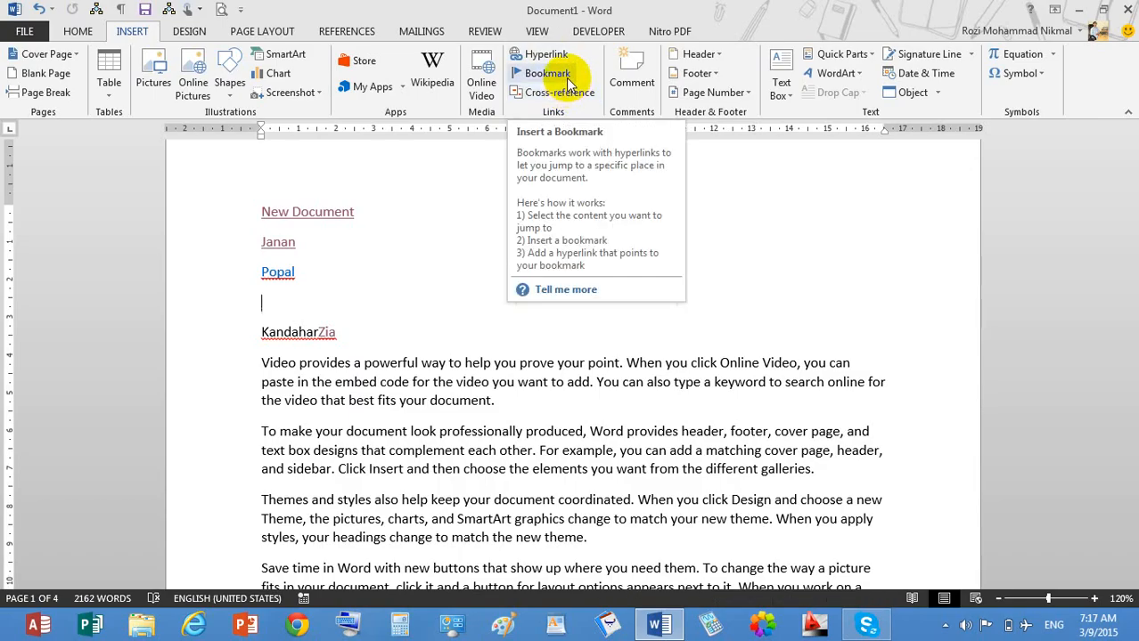
pyautogui.click(78, 31)
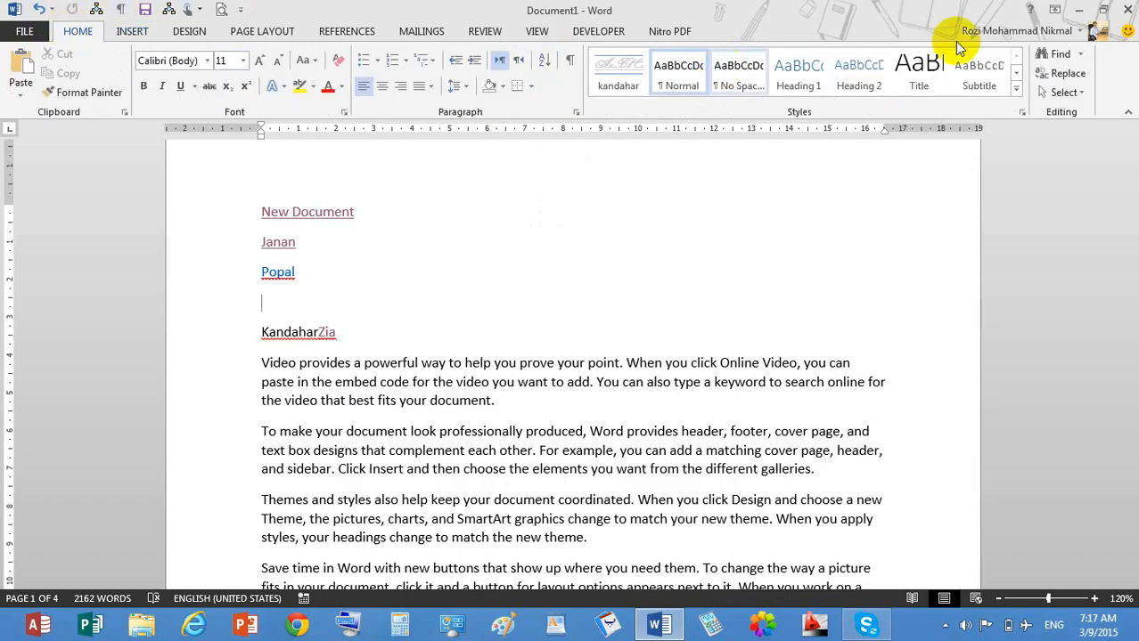
pyautogui.click(132, 31)
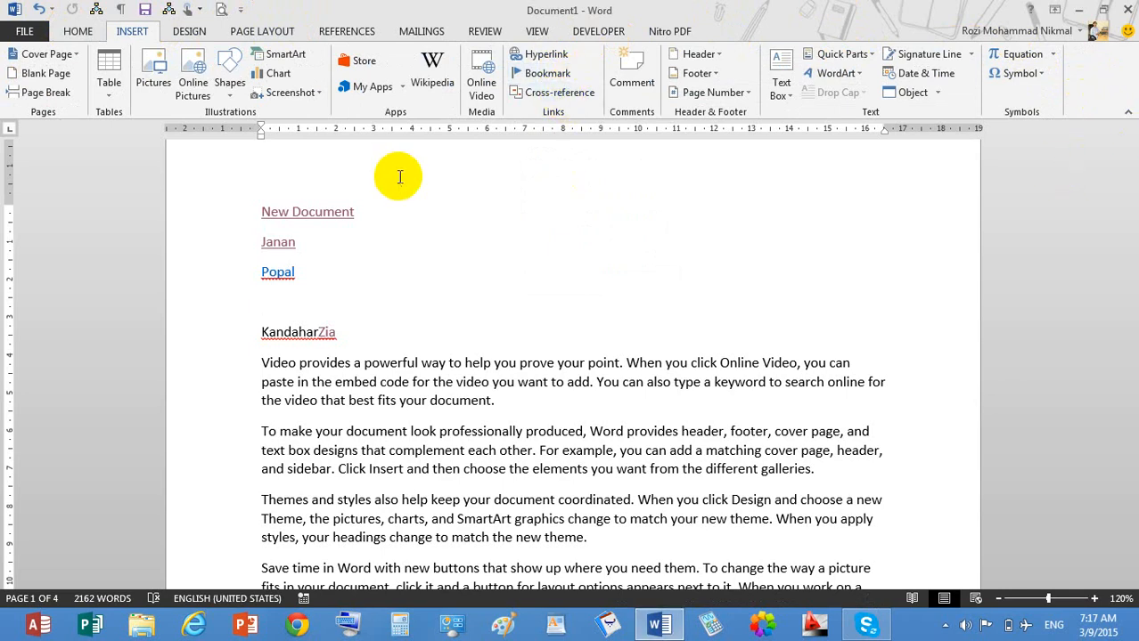
pyautogui.click(481, 328)
# Delete the New Document and two name link lines, leaving a blank line above KandaharZia.
pyautogui.moveTo(417, 292); pyautogui.dragTo(197, 178)
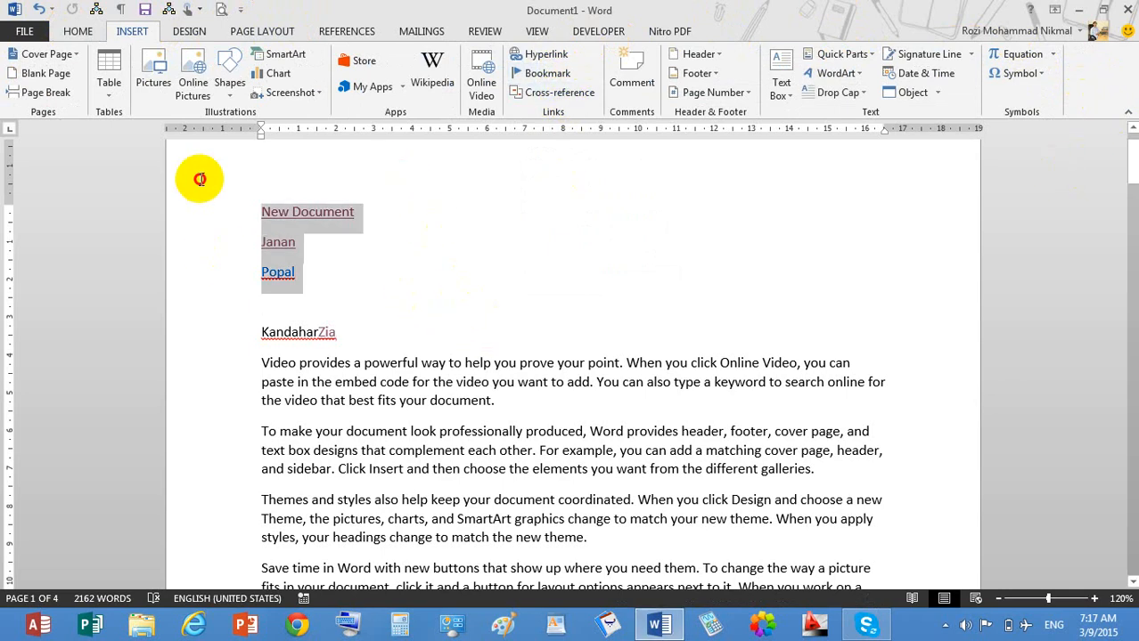
pyautogui.press('Delete')
pyautogui.press('Return')
pyautogui.press('Return')
pyautogui.press('Return')
pyautogui.press('Return')
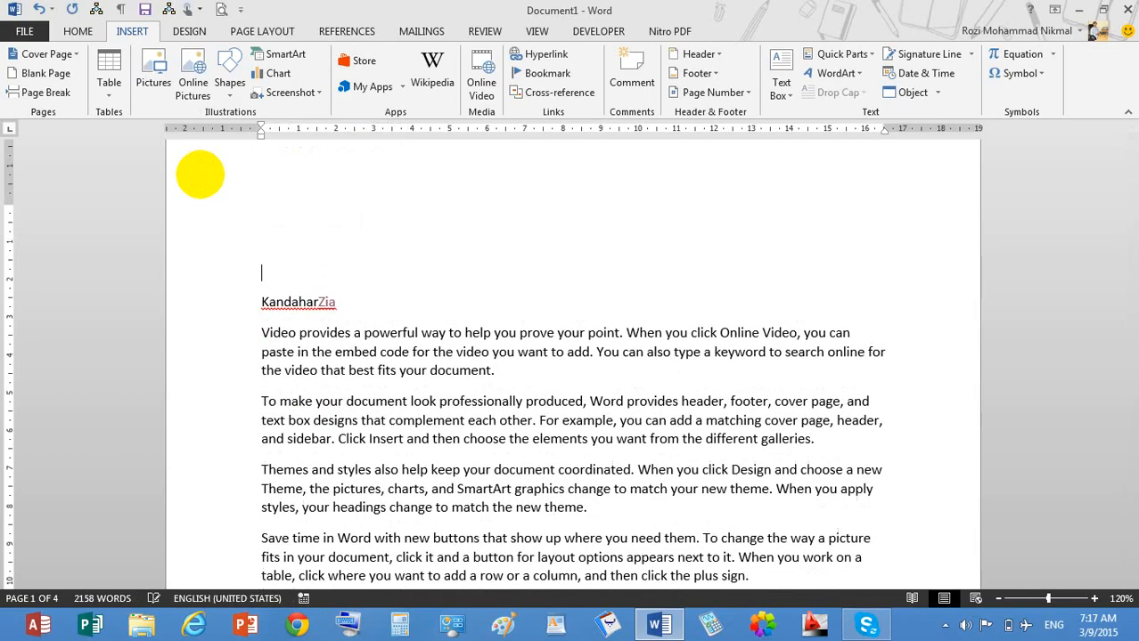
pyautogui.click(319, 198)
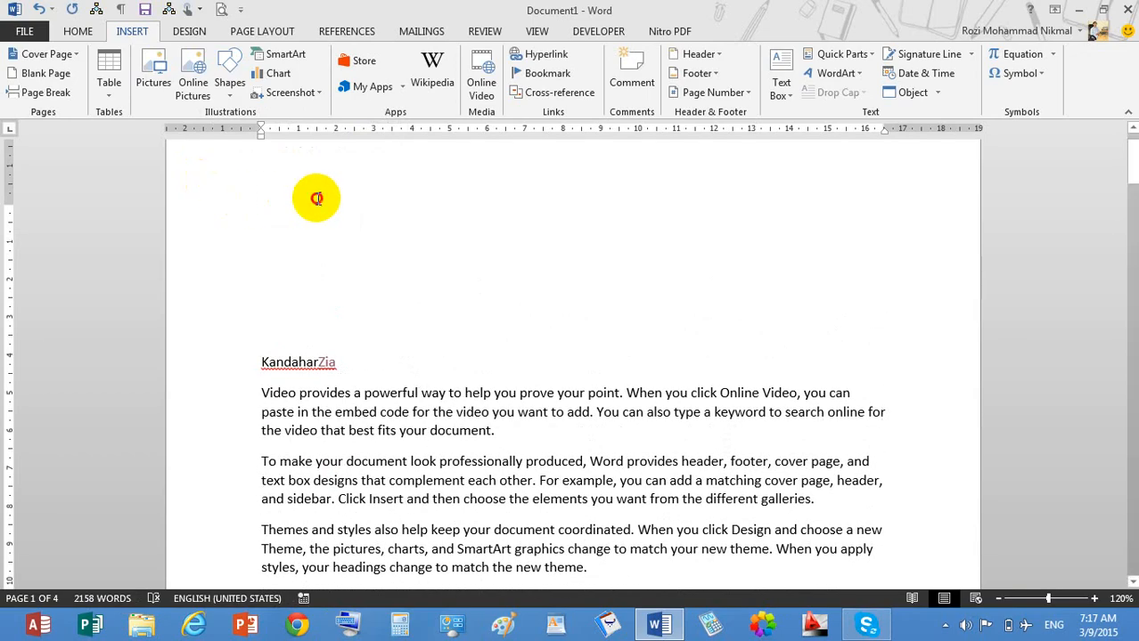
# Insert hyperlinked bookmark cross-references to Kabul, Kunar, Jalalabad and Zia.
pyautogui.click(548, 93)
pyautogui.click(750, 322)
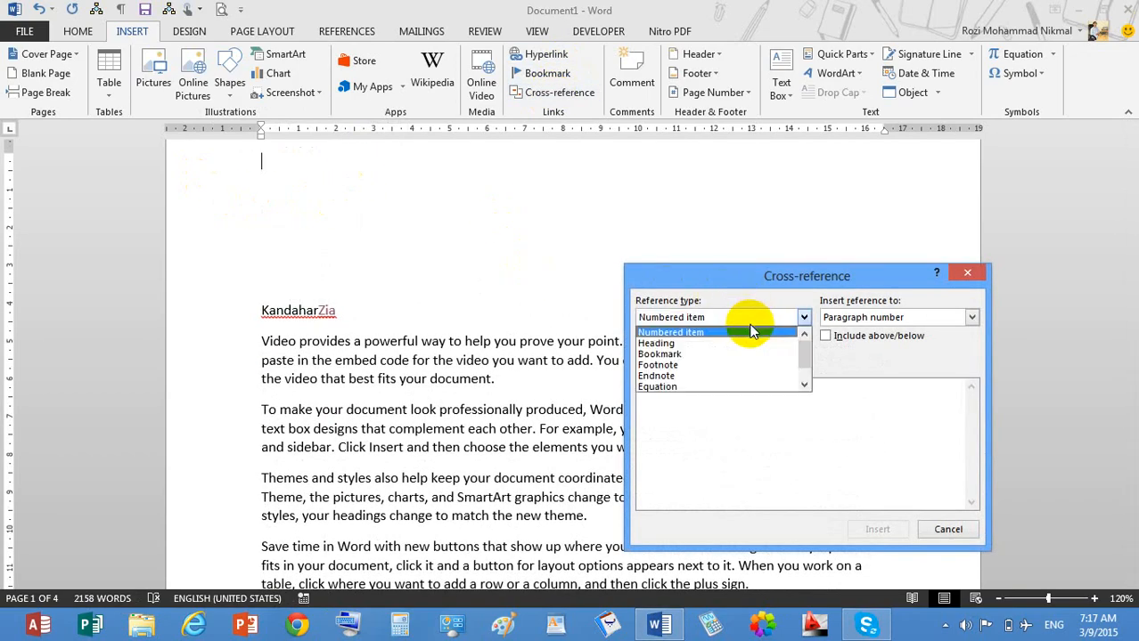
pyautogui.click(691, 354)
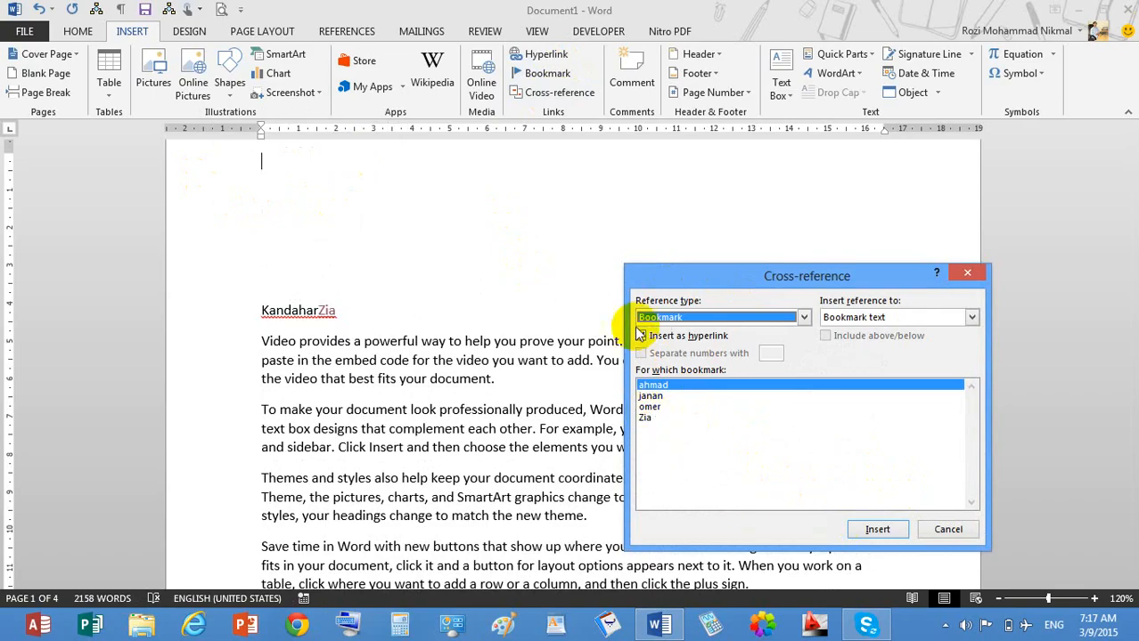
pyautogui.click(877, 530)
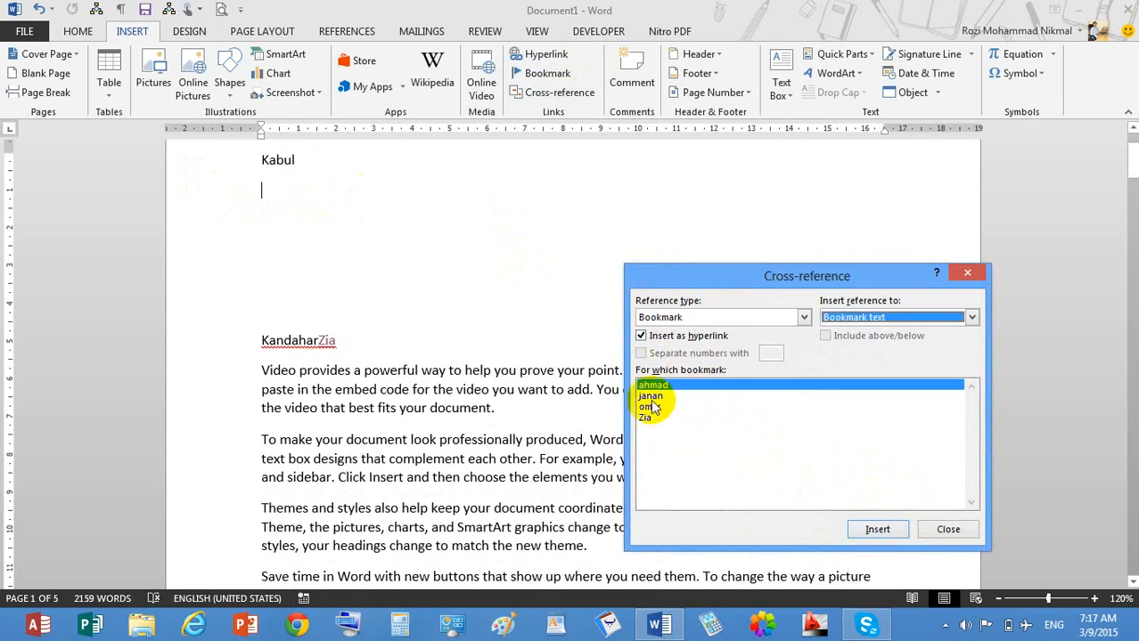
pyautogui.click(650, 395)
pyautogui.click(871, 530)
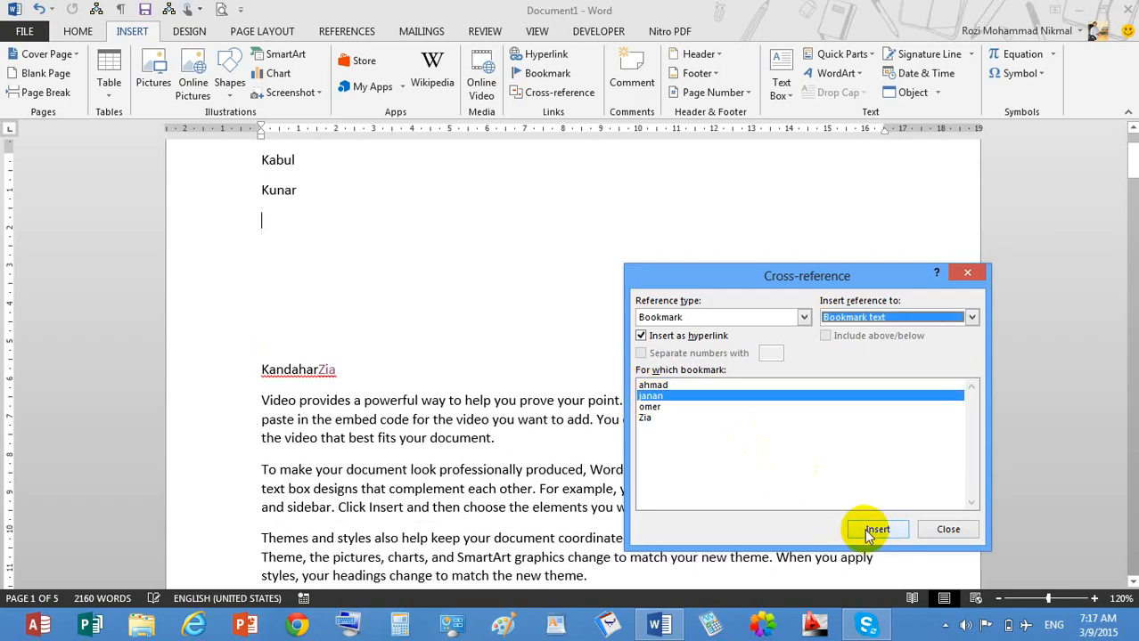
pyautogui.click(649, 407)
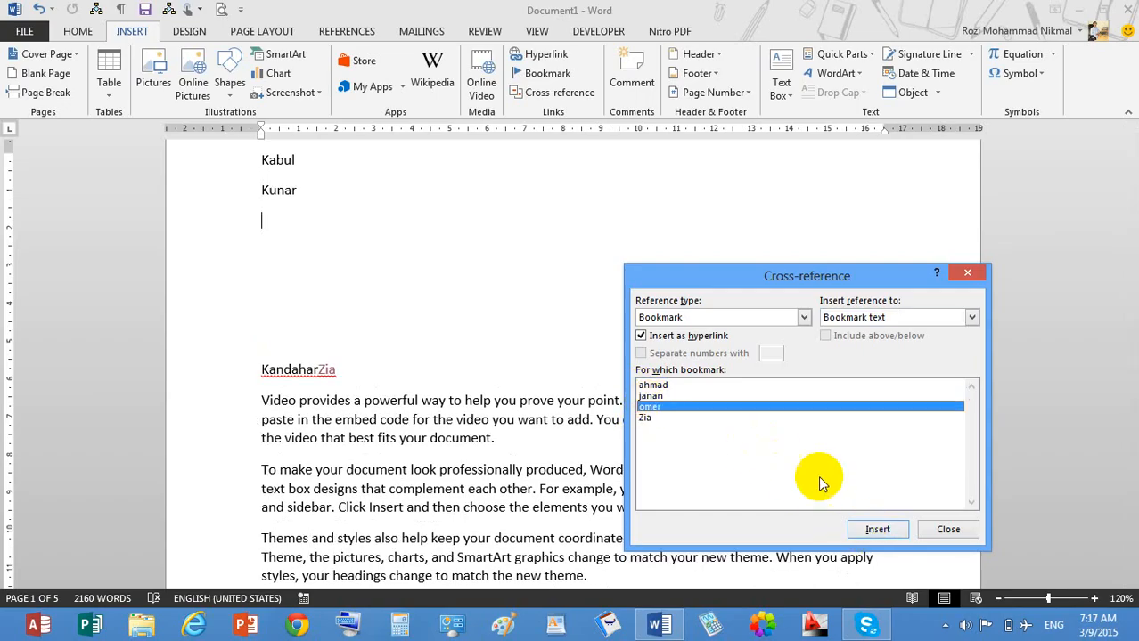
pyautogui.click(871, 529)
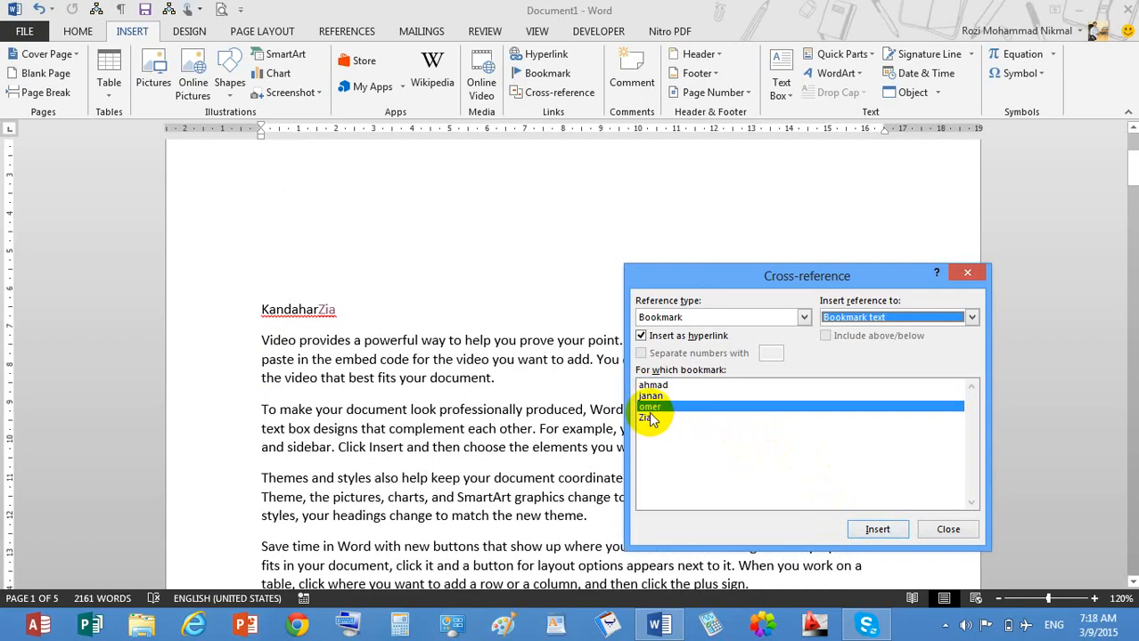
pyautogui.click(647, 419)
pyautogui.click(873, 529)
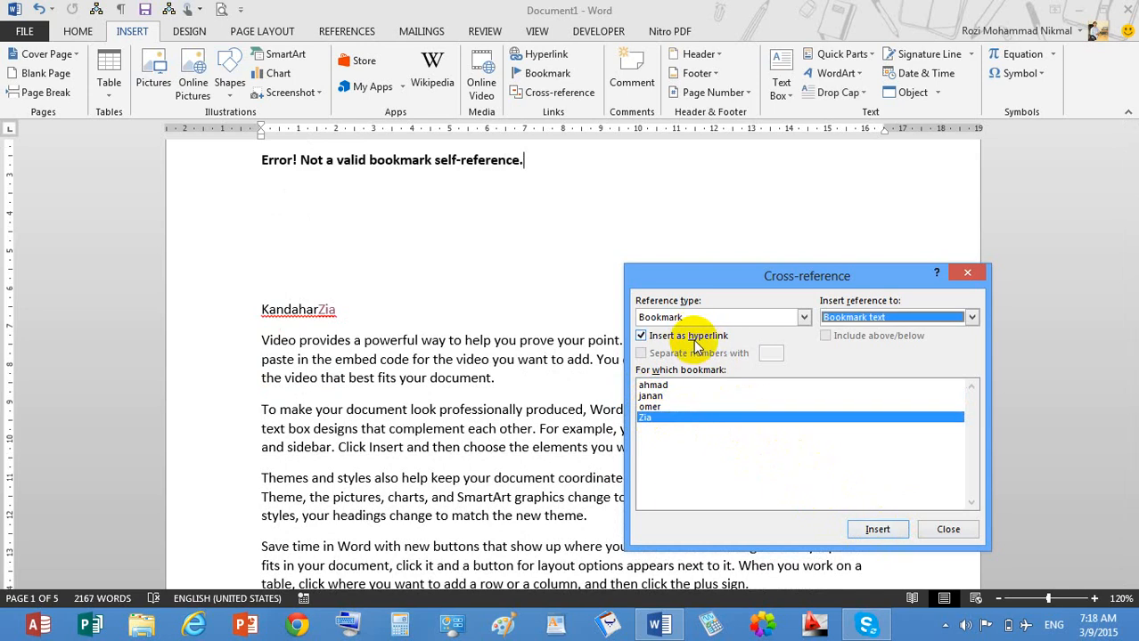
pyautogui.click(947, 530)
# Remove the stray 'Zia' after Kandahar in the heading.
pyautogui.tripleClick(464, 150)
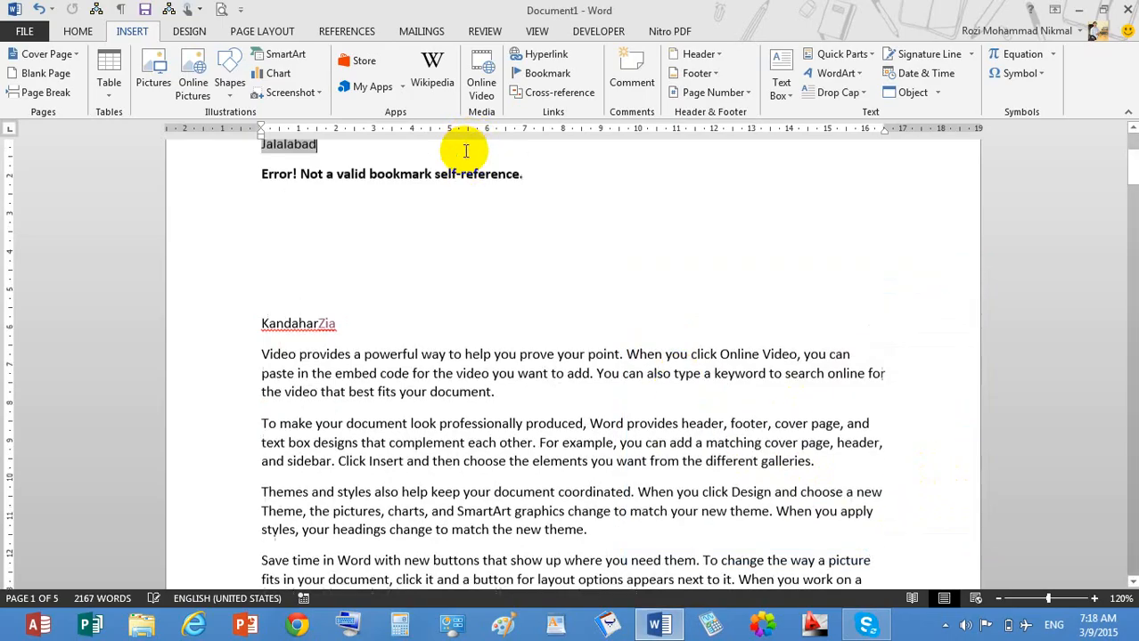
pyautogui.tripleClick(465, 202)
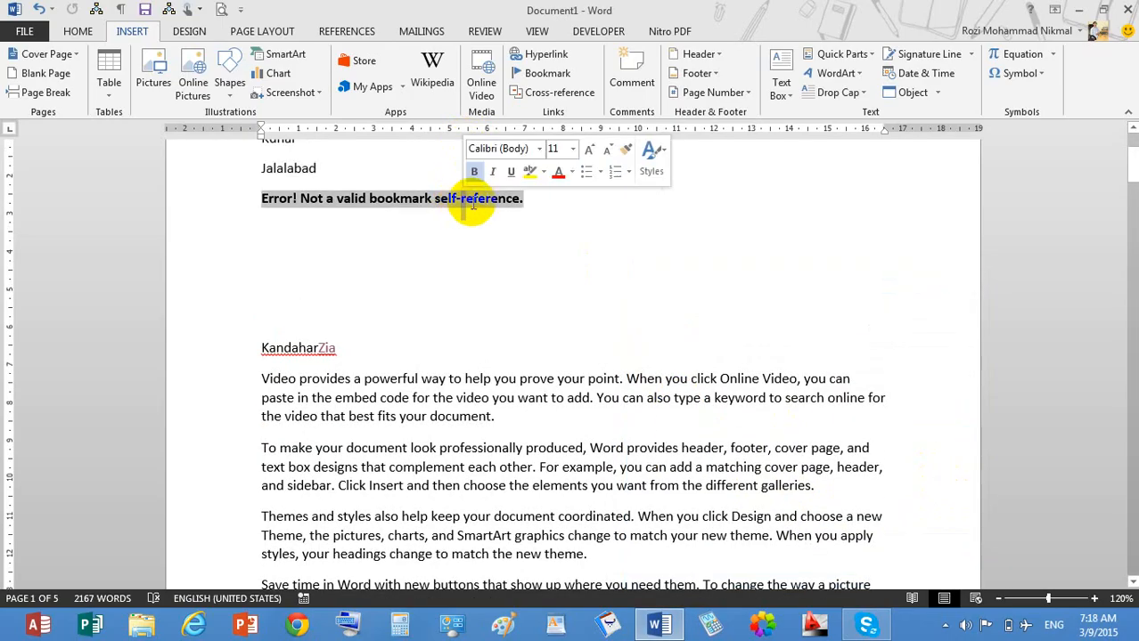
pyautogui.click(370, 359)
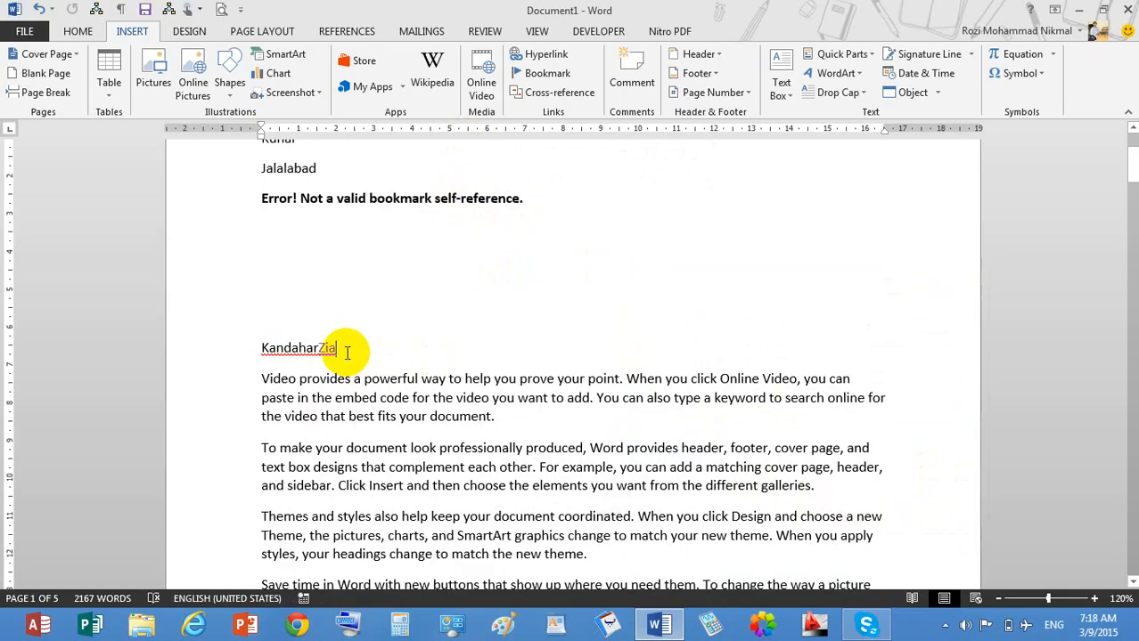
pyautogui.press('BackSpace')
pyautogui.press('BackSpace')
pyautogui.press('BackSpace')
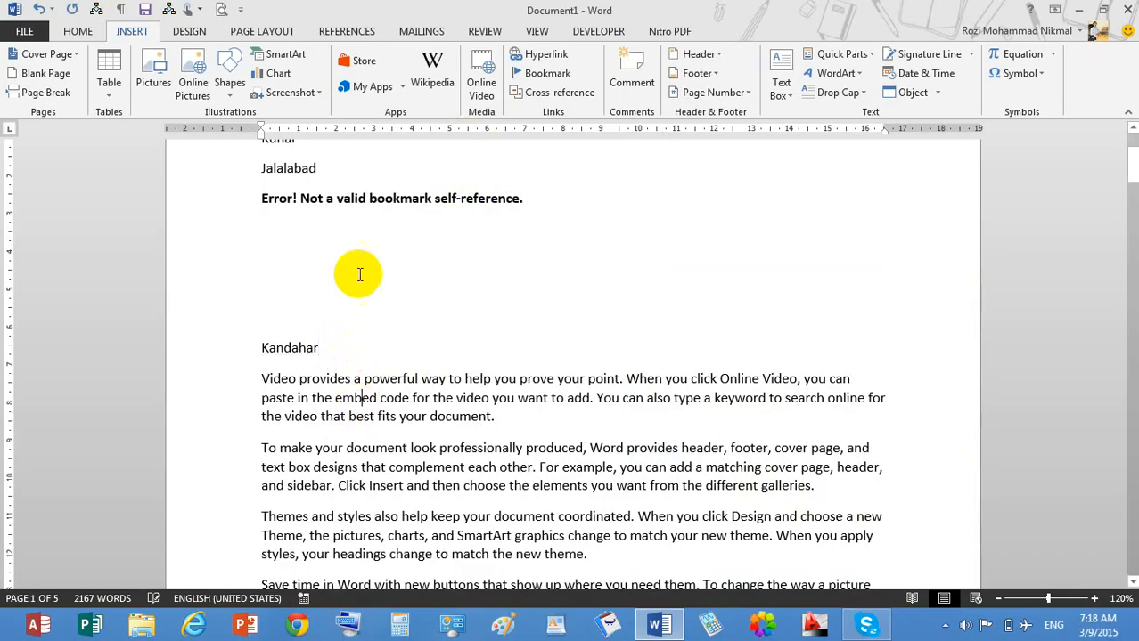
# Ctrl+click the Jalalabad, Kabul and Kunar cross-references to check each jumps to its section.
pyautogui.keyDown('ctrl'); pyautogui.click(299, 169); pyautogui.keyUp('ctrl')
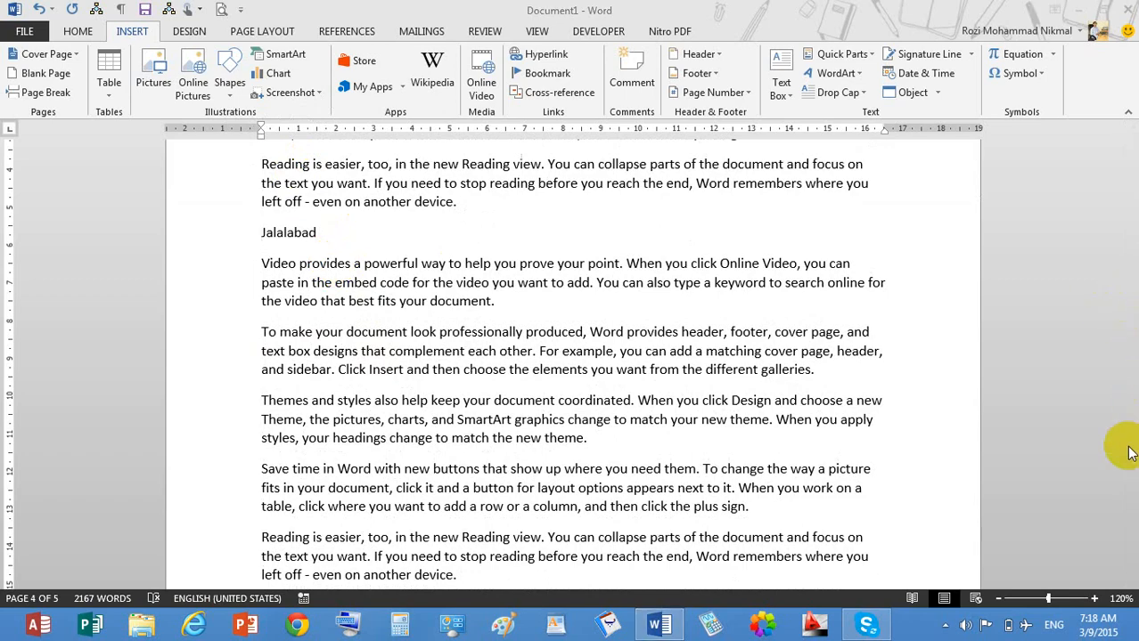
pyautogui.moveTo(1130, 443); pyautogui.dragTo(1100, 155)
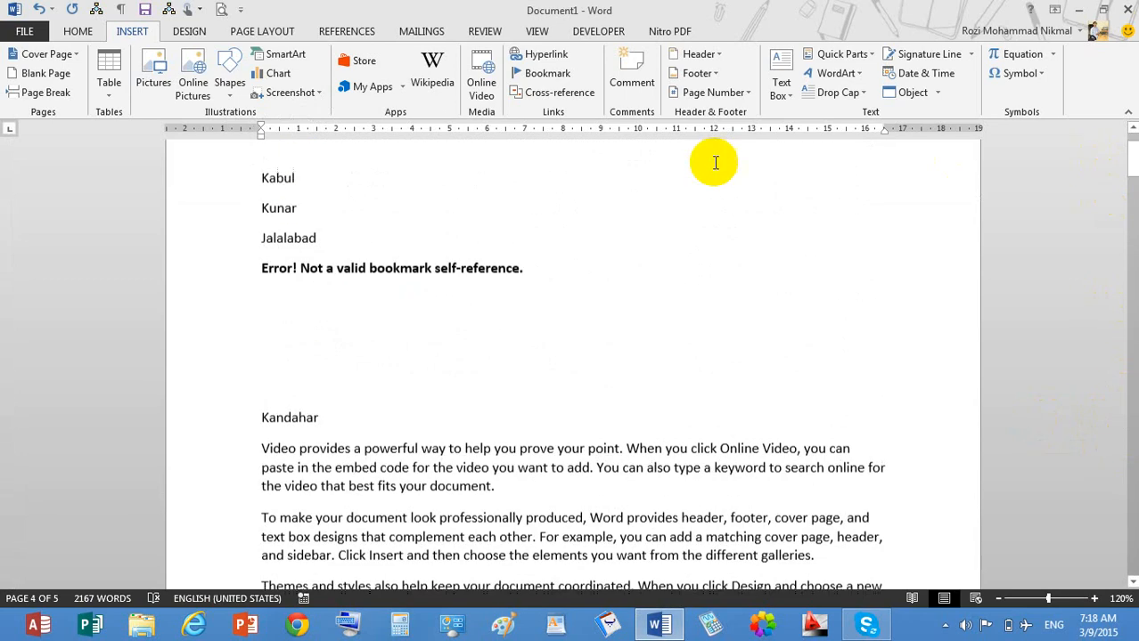
pyautogui.keyDown('ctrl'); pyautogui.click(278, 179); pyautogui.keyUp('ctrl')
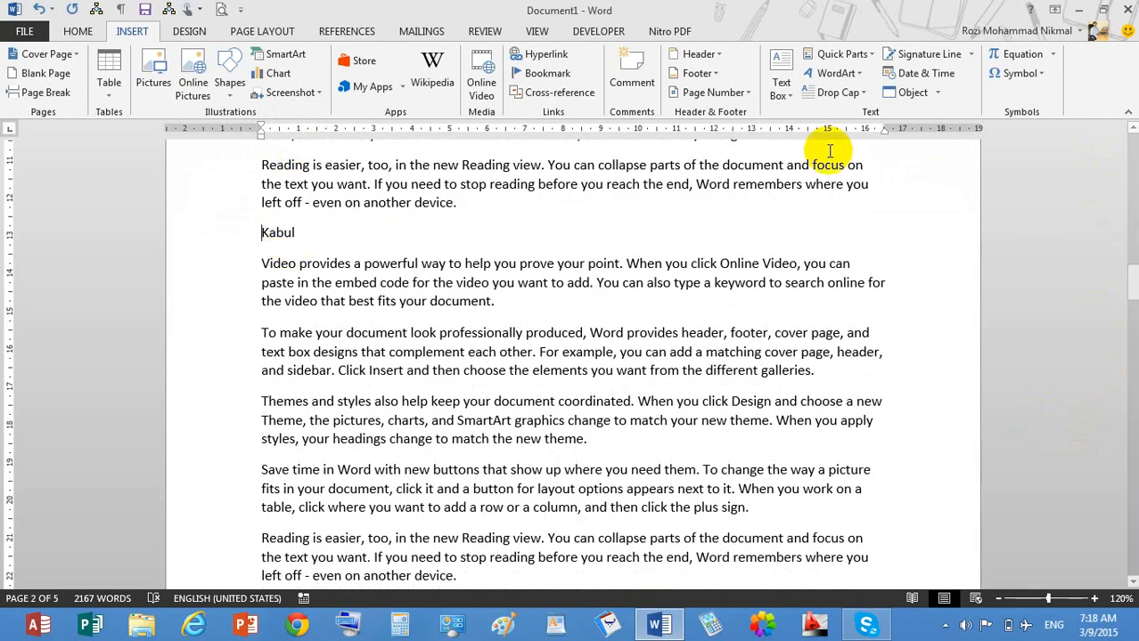
pyautogui.moveTo(1128, 292); pyautogui.dragTo(1128, 133)
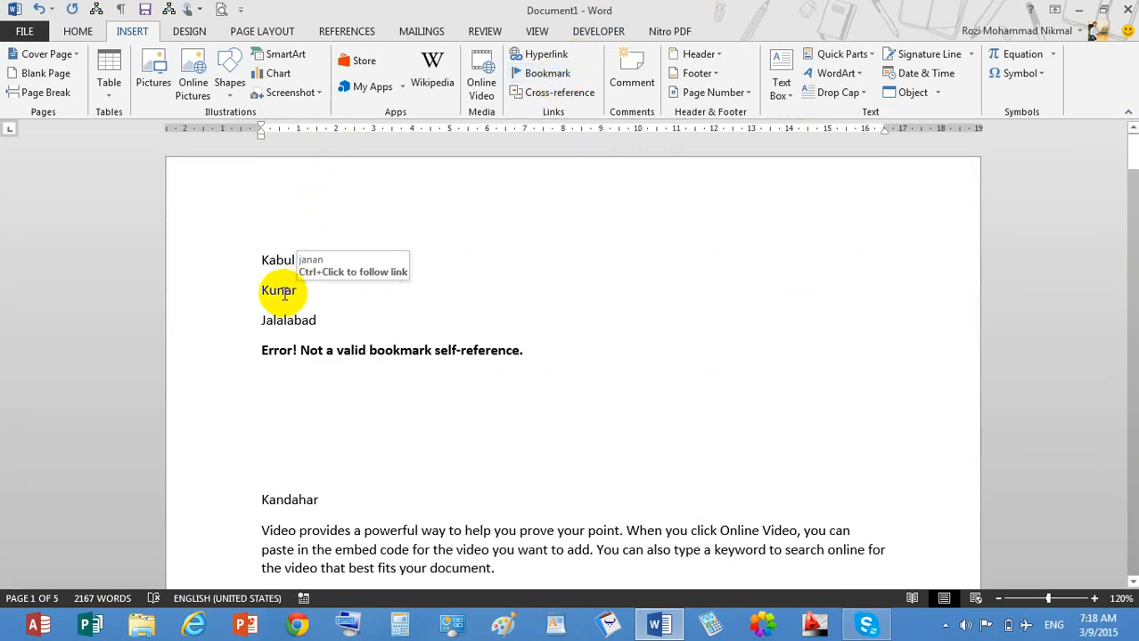
pyautogui.keyDown('ctrl'); pyautogui.click(284, 300); pyautogui.keyUp('ctrl')
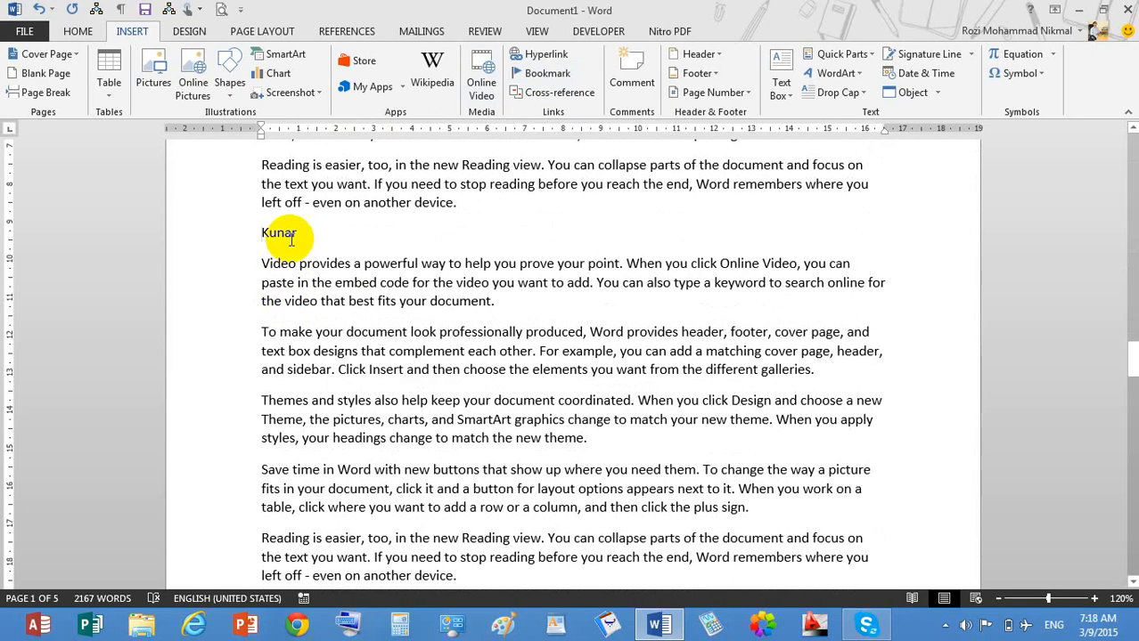